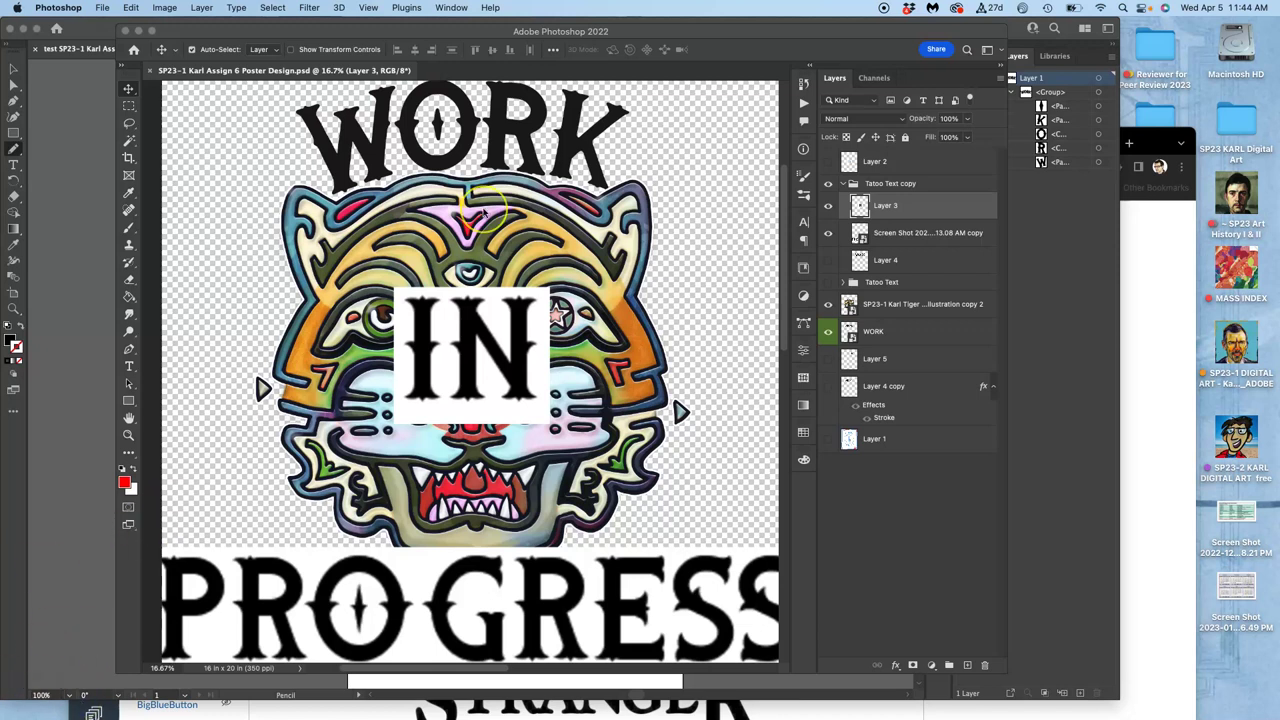
Step: Toggle the WORK lettering off and on to compare, leaving it visible, then zoom out
{"action": "scroll", "coordinate": [480, 213], "scroll_direction": "up", "scroll_amount": 3}
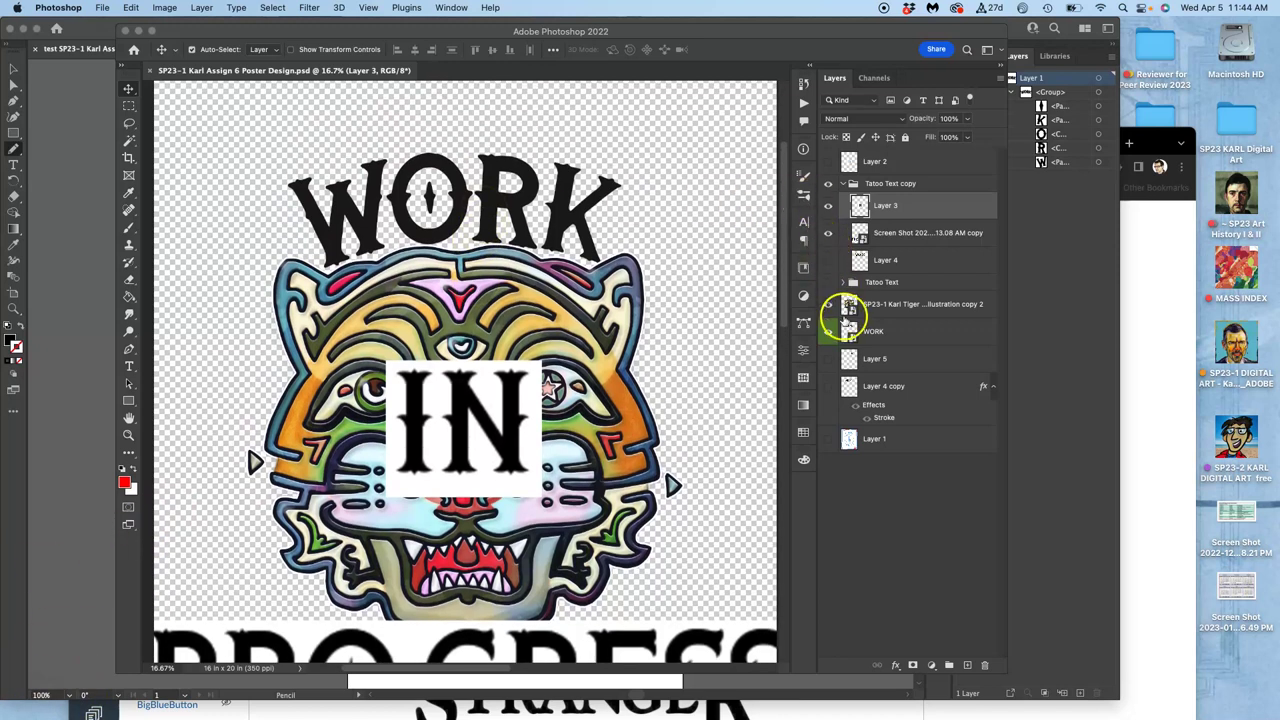
{"action": "left_click", "coordinate": [828, 331]}
{"action": "left_click", "coordinate": [828, 331]}
{"action": "left_click", "coordinate": [828, 331]}
{"action": "left_click", "coordinate": [828, 331]}
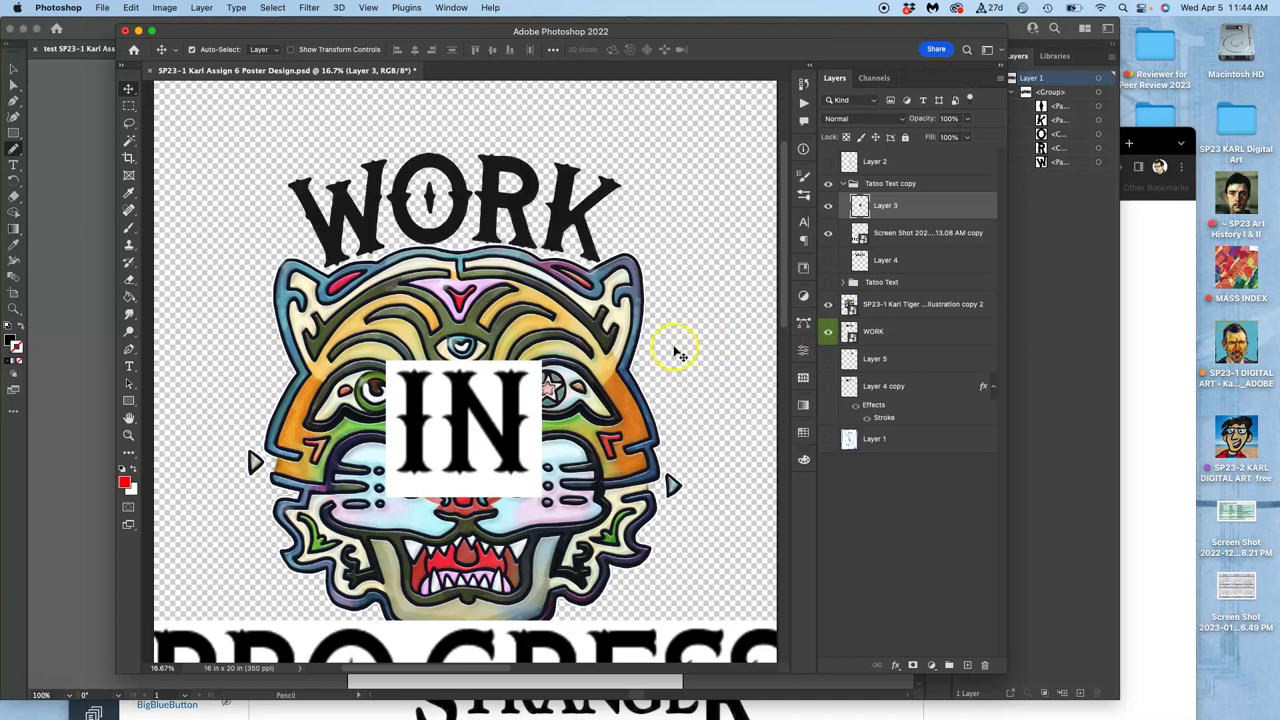
{"action": "scroll", "coordinate": [677, 353], "scroll_direction": "right", "scroll_amount": 2}
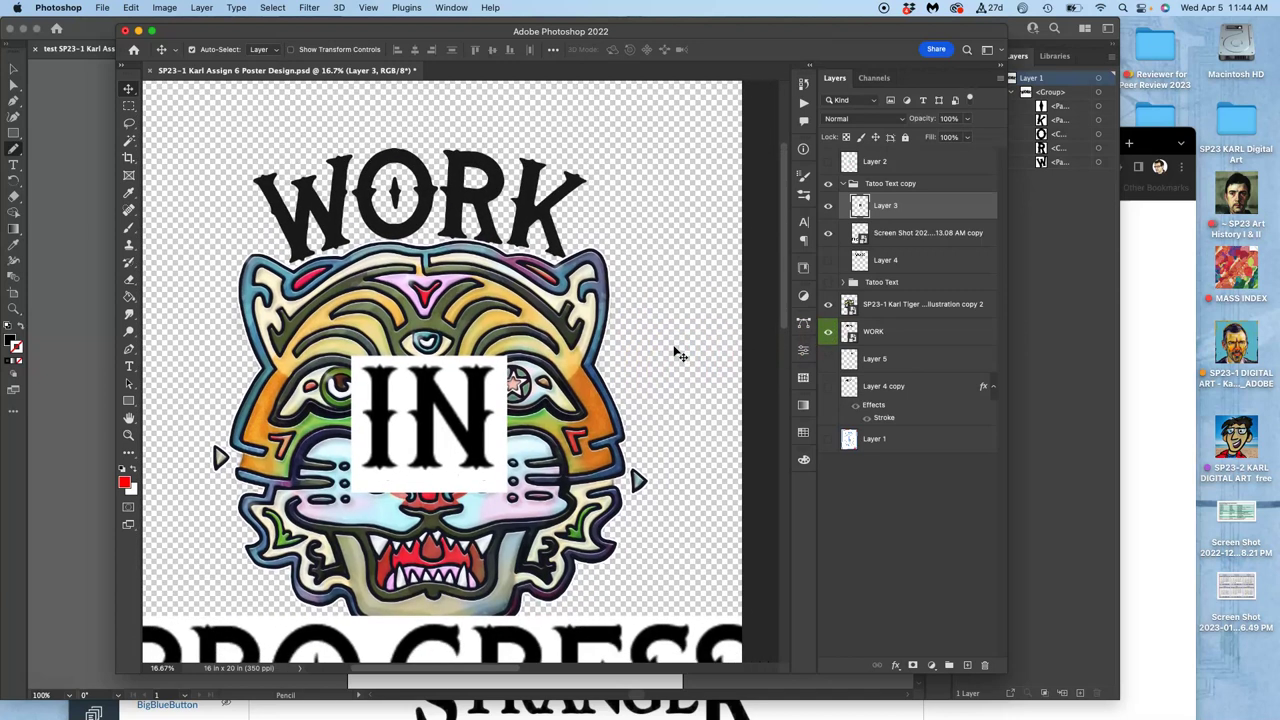
{"action": "key", "text": "super+minus"}
{"action": "key", "text": "super+minus"}
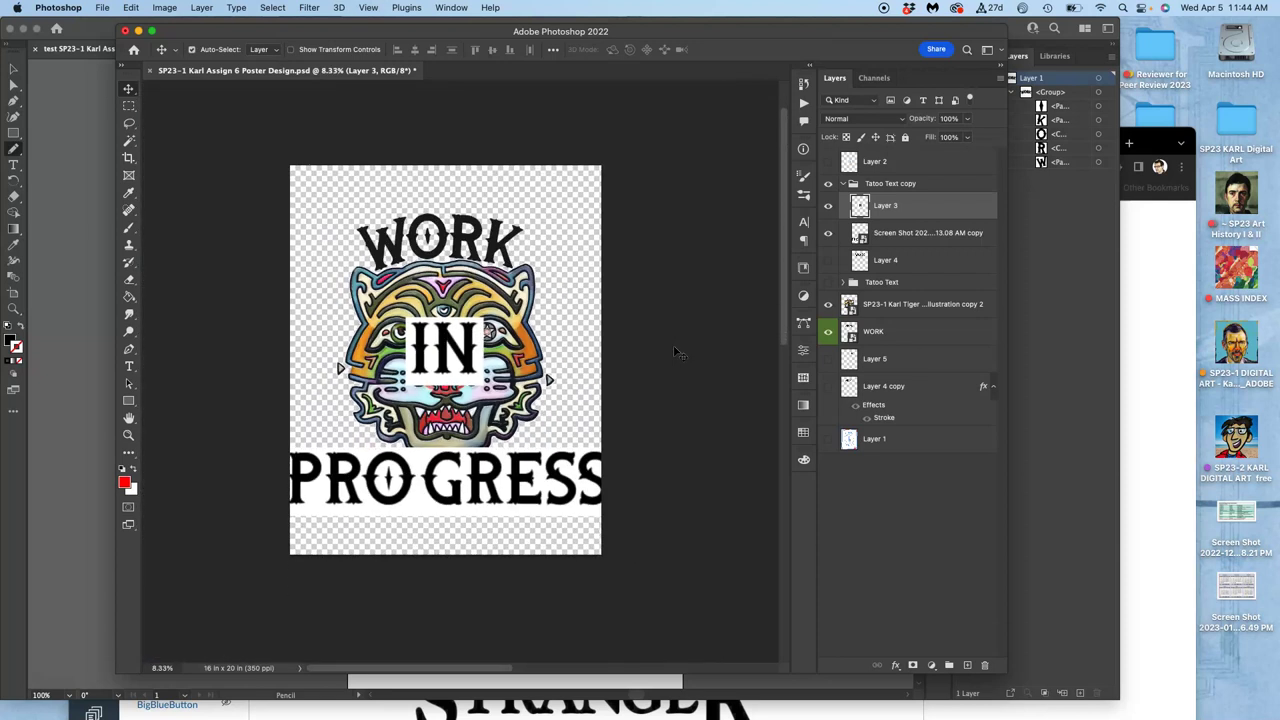
{"action": "left_click", "coordinate": [828, 439]}
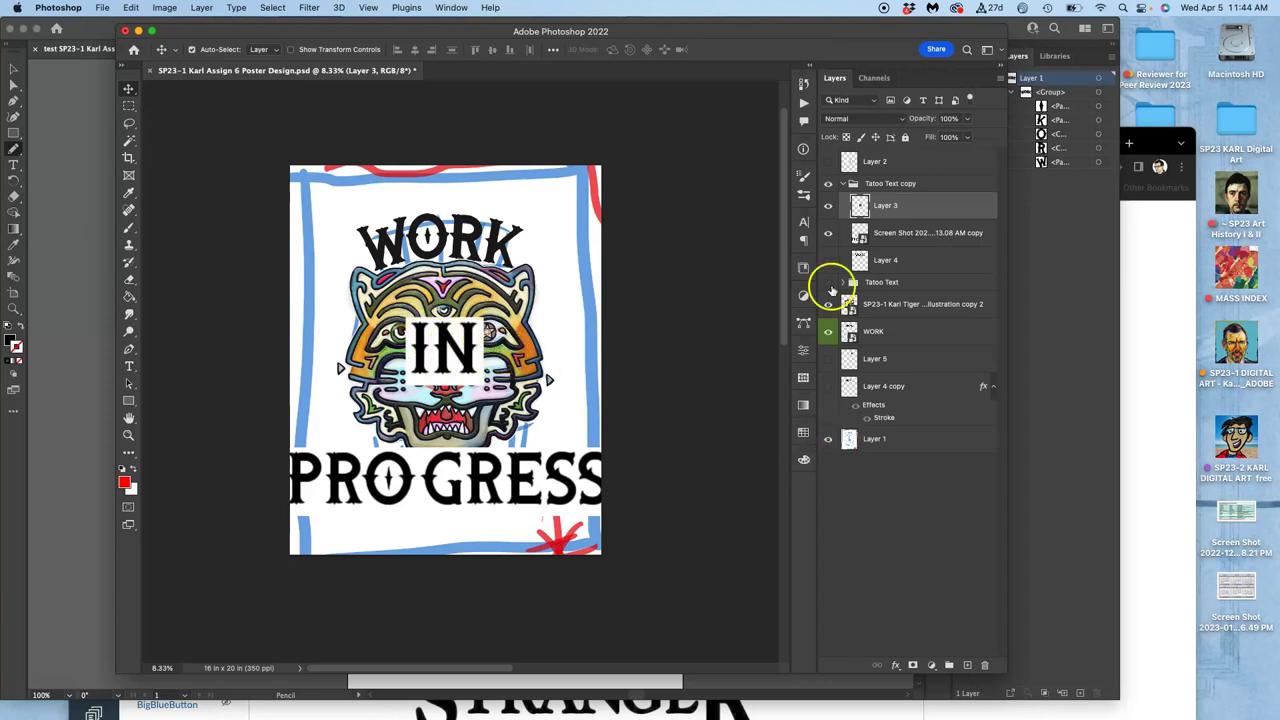
{"action": "left_click", "coordinate": [828, 206]}
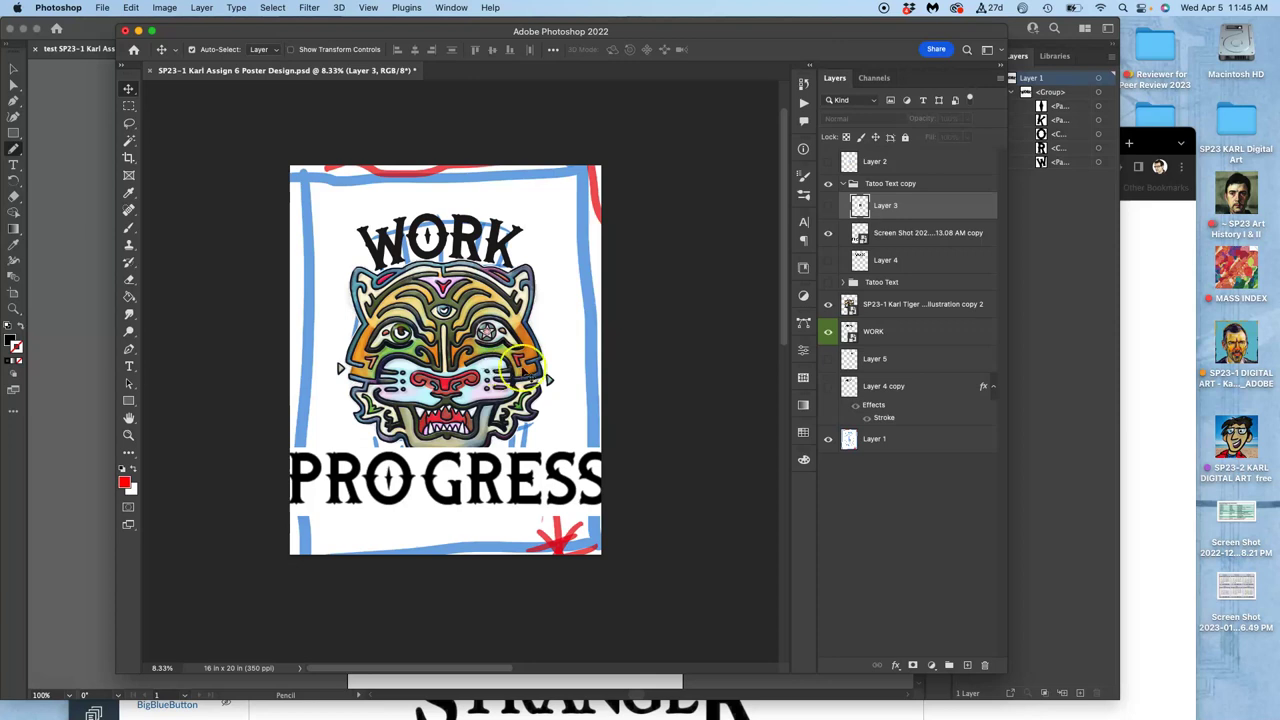
{"action": "left_click", "coordinate": [828, 207]}
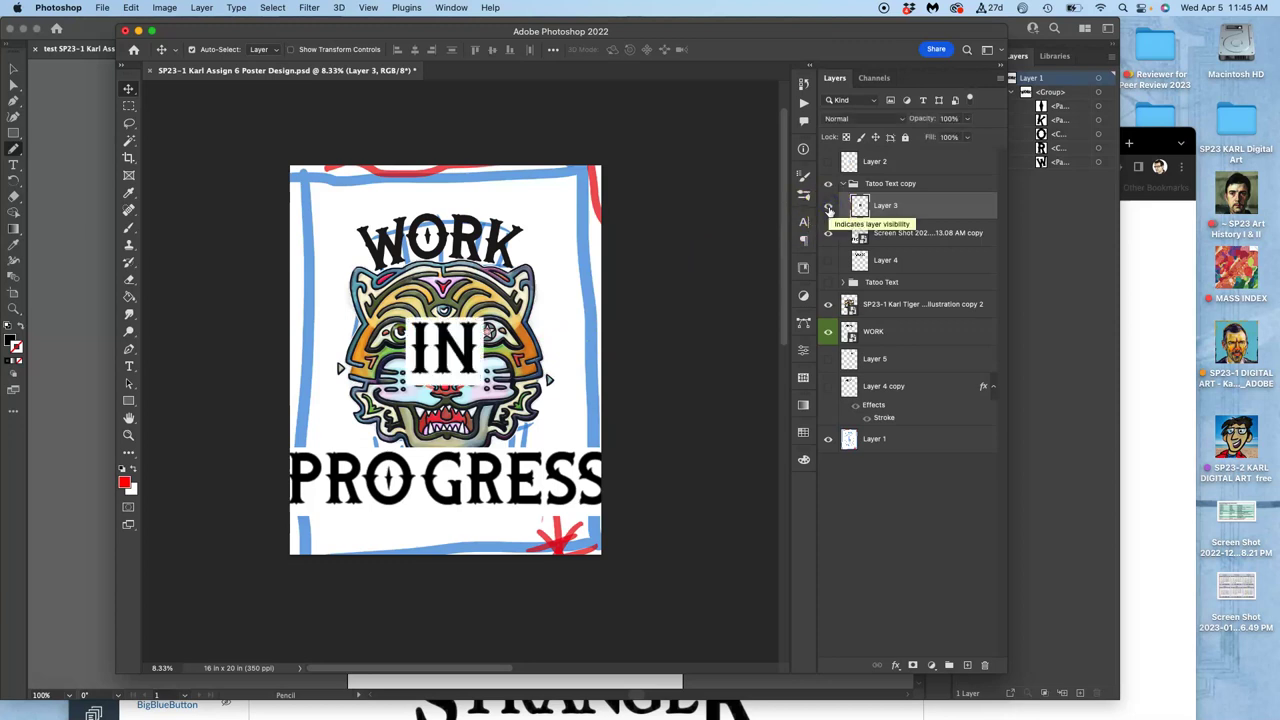
{"action": "left_click", "coordinate": [828, 207]}
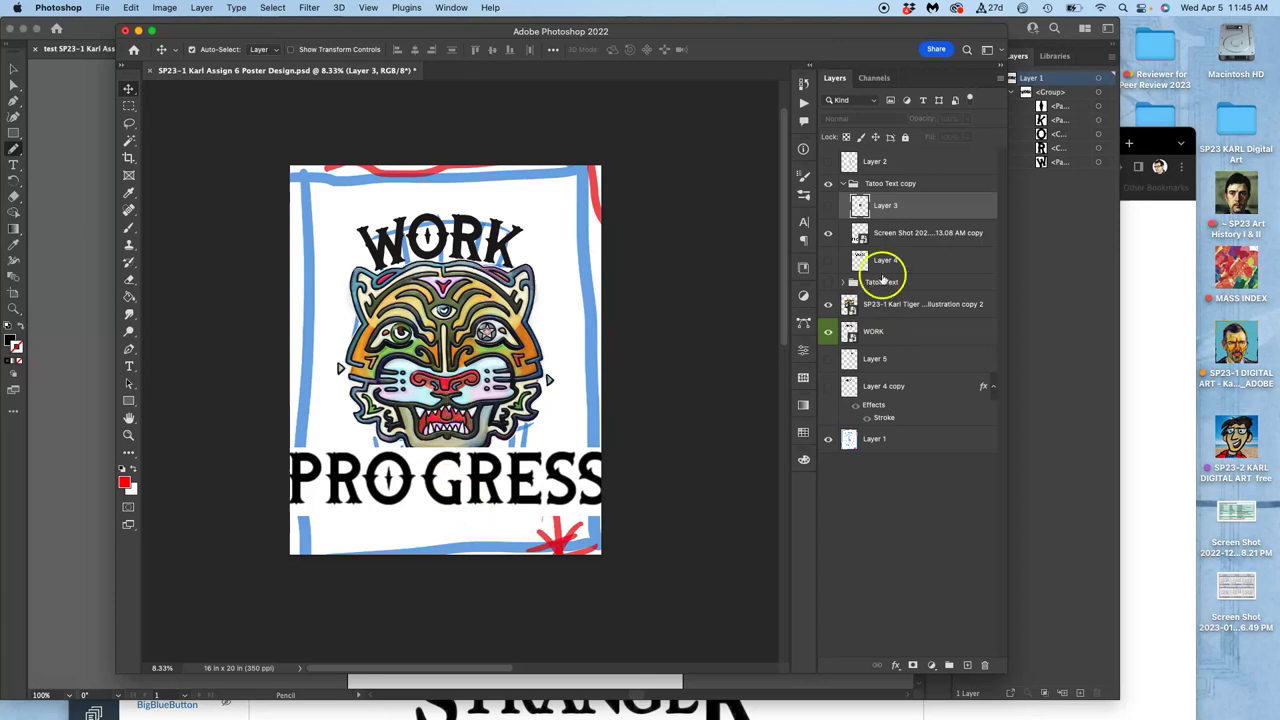
{"action": "left_click", "coordinate": [828, 206]}
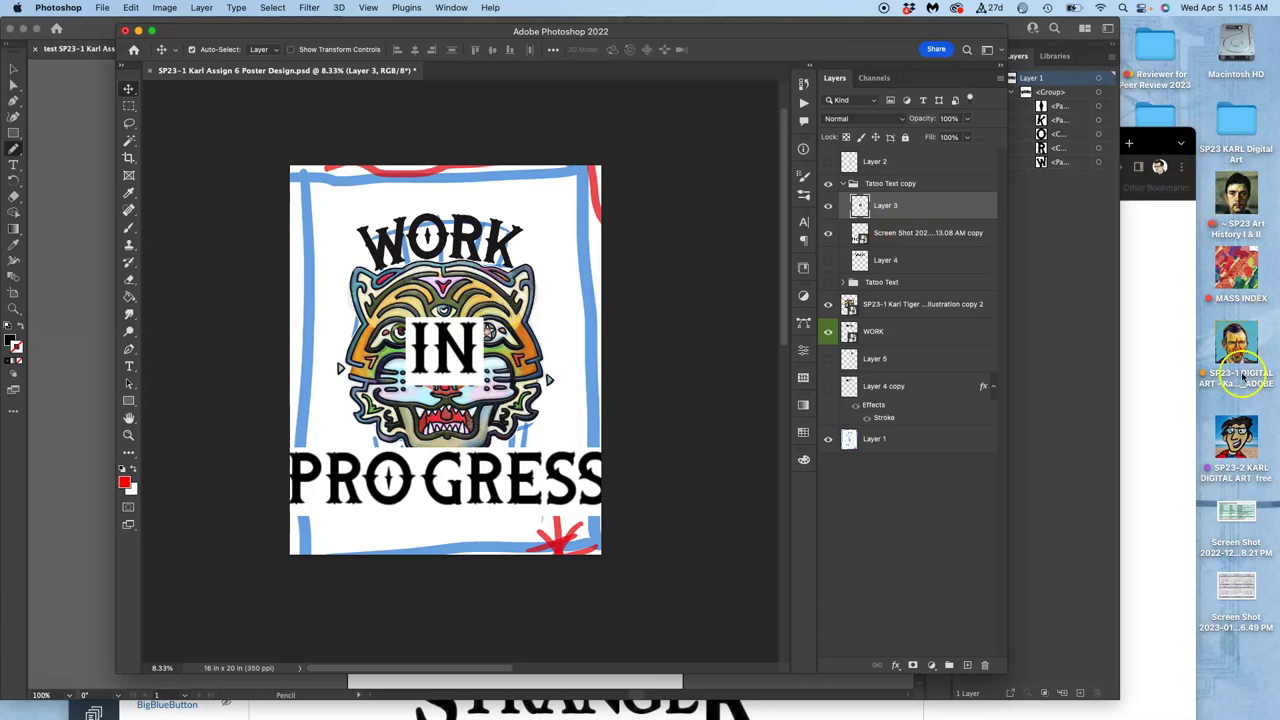
Step: Open the Text Blocking Art .psd from SP23-1 DIGITAL ART > Assignment #6
{"action": "double_click", "coordinate": [1237, 346]}
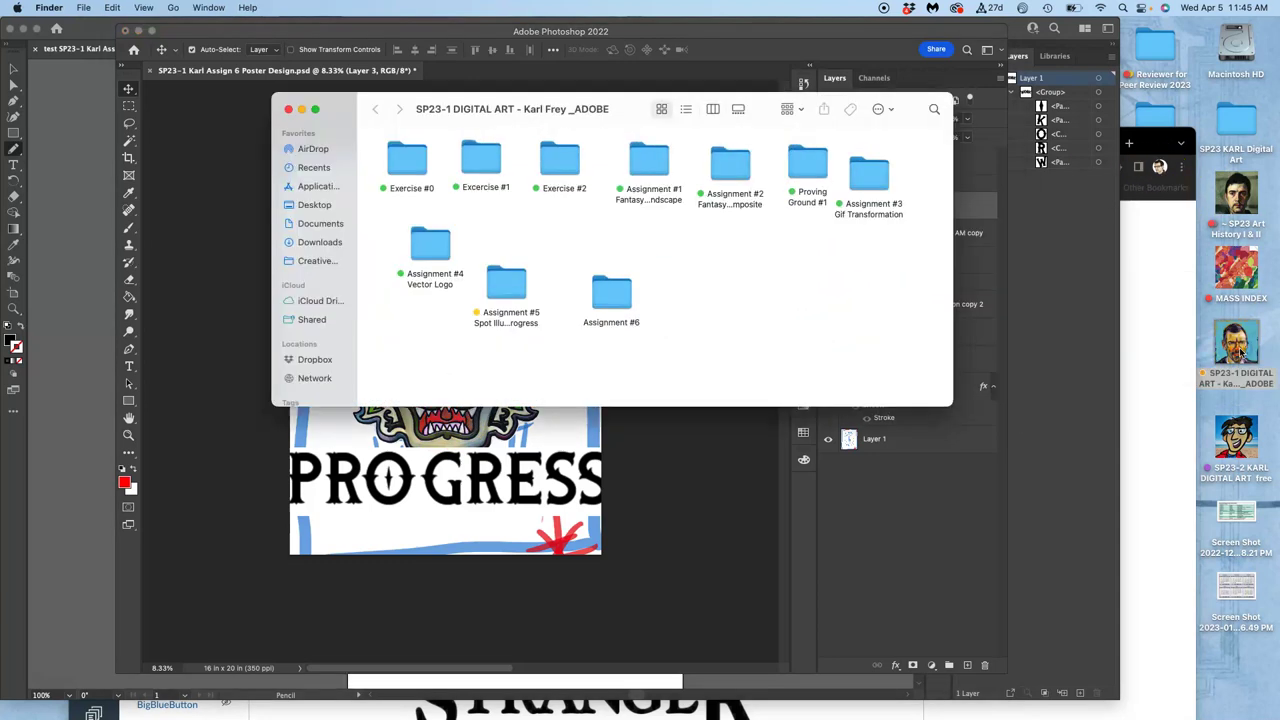
{"action": "double_click", "coordinate": [611, 292]}
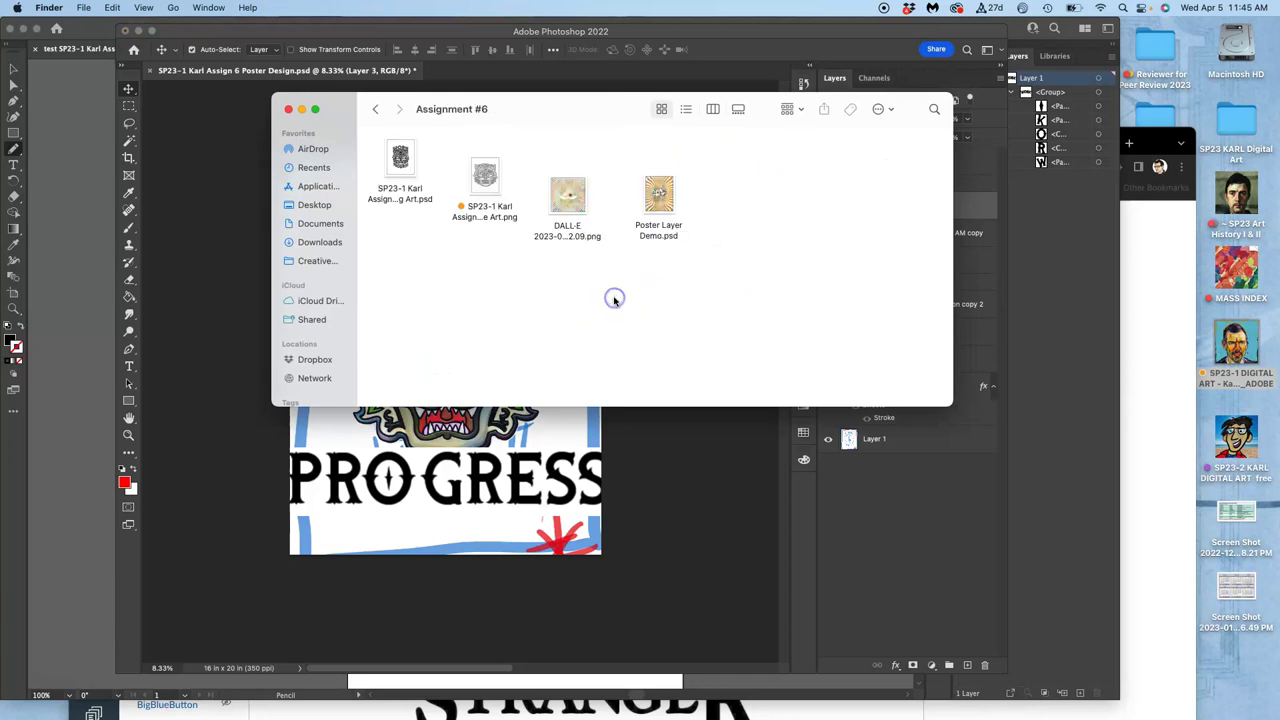
{"action": "left_click", "coordinate": [401, 160]}
{"action": "double_click", "coordinate": [401, 160]}
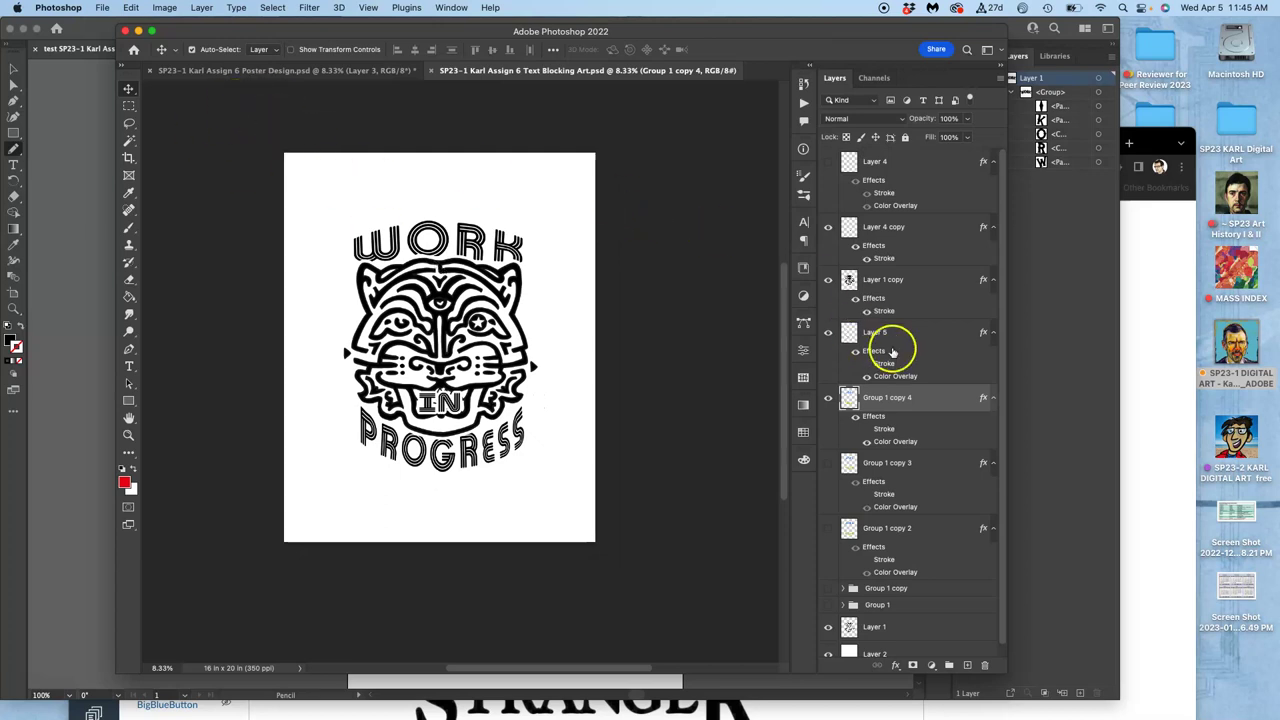
Step: Hide Group 1 copy 4's black lettering, show Group 1's coloured text and expand Group 1
{"action": "scroll", "coordinate": [896, 405], "scroll_direction": "down", "scroll_amount": 1}
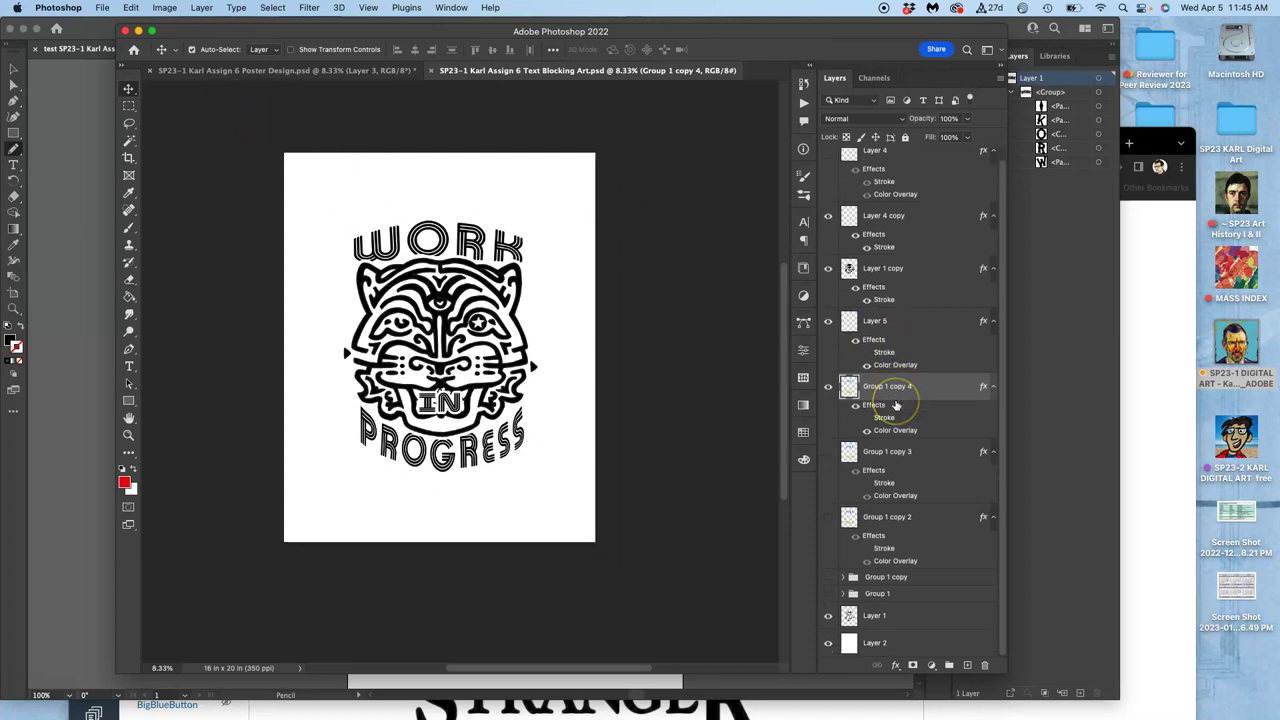
{"action": "left_click", "coordinate": [828, 386]}
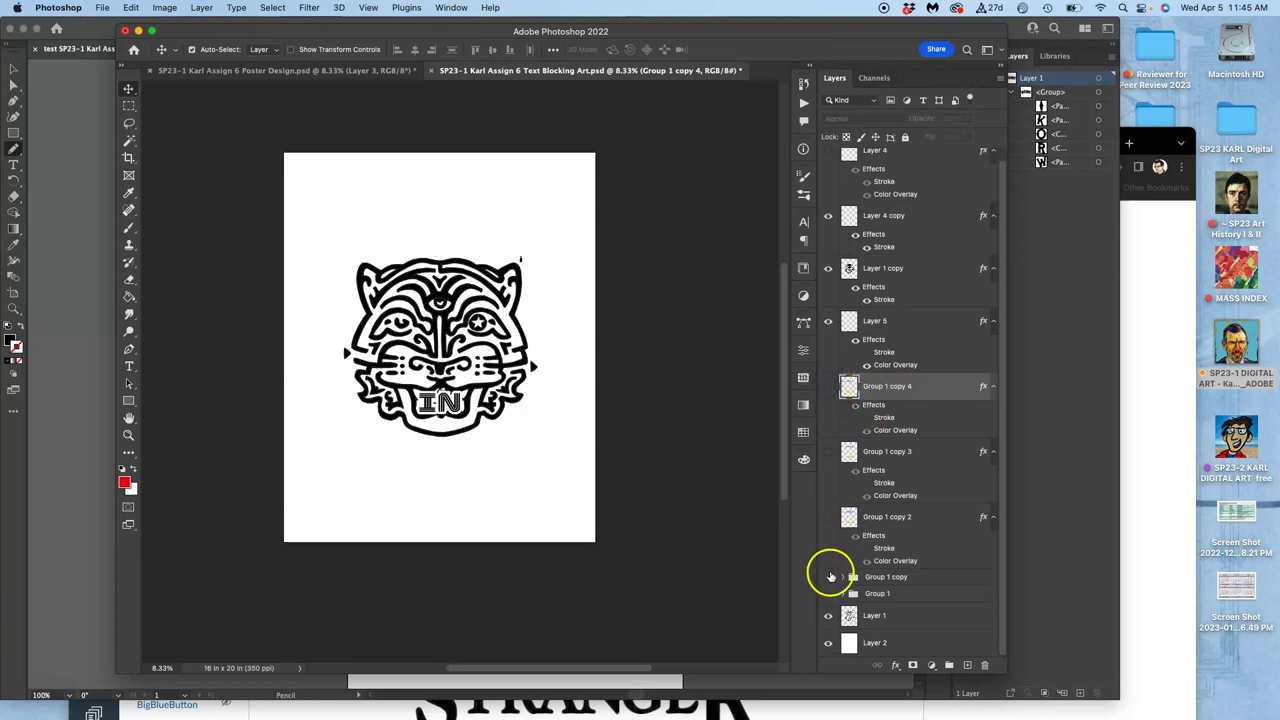
{"action": "left_click", "coordinate": [828, 594]}
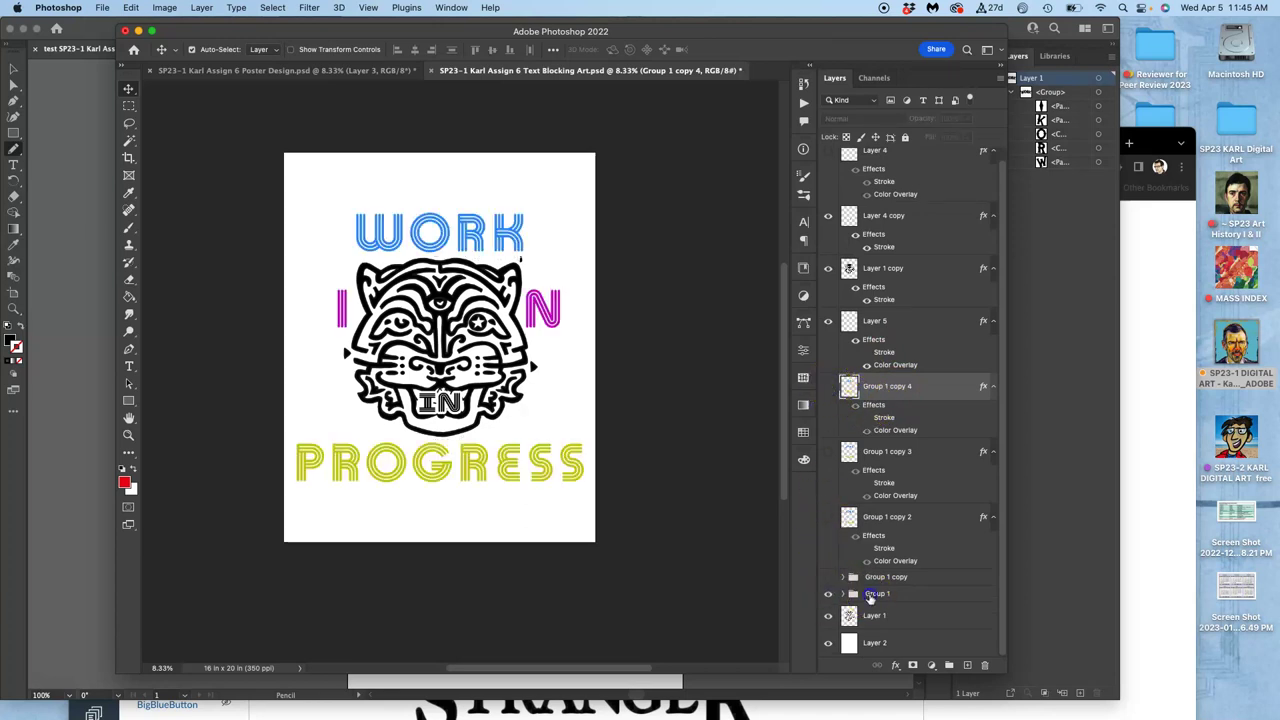
{"action": "left_click", "coordinate": [870, 595]}
{"action": "left_click", "coordinate": [843, 594]}
{"action": "scroll", "coordinate": [890, 560], "scroll_direction": "down", "scroll_amount": 3}
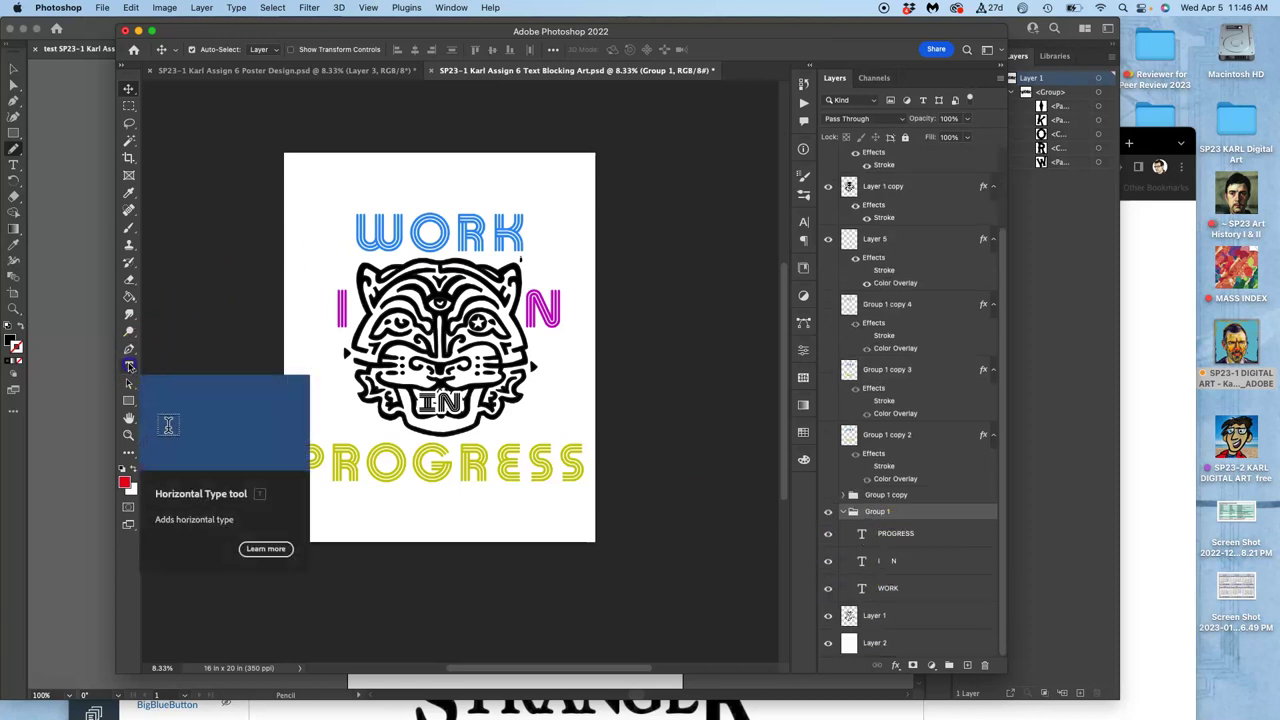
Step: Add a new horizontal text line near the page top set in the HOKIME 3 font
{"action": "left_click", "coordinate": [129, 366]}
{"action": "left_click", "coordinate": [336, 172]}
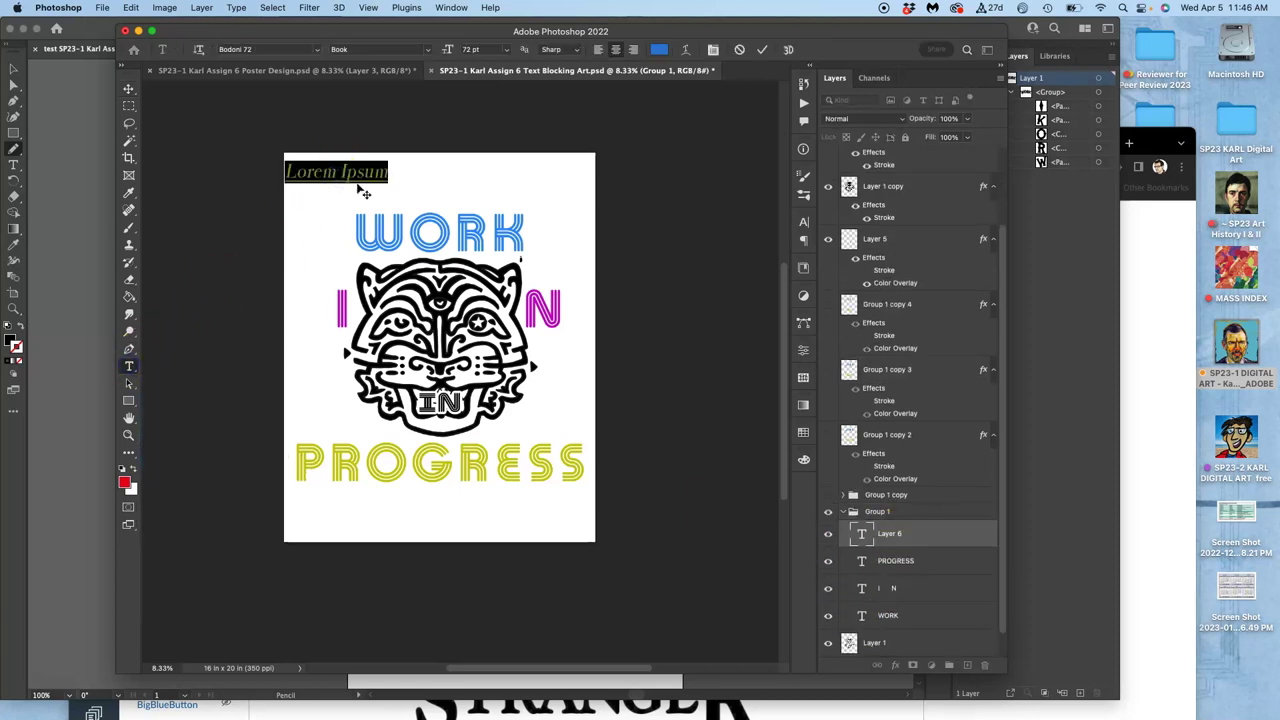
{"action": "left_click", "coordinate": [318, 49]}
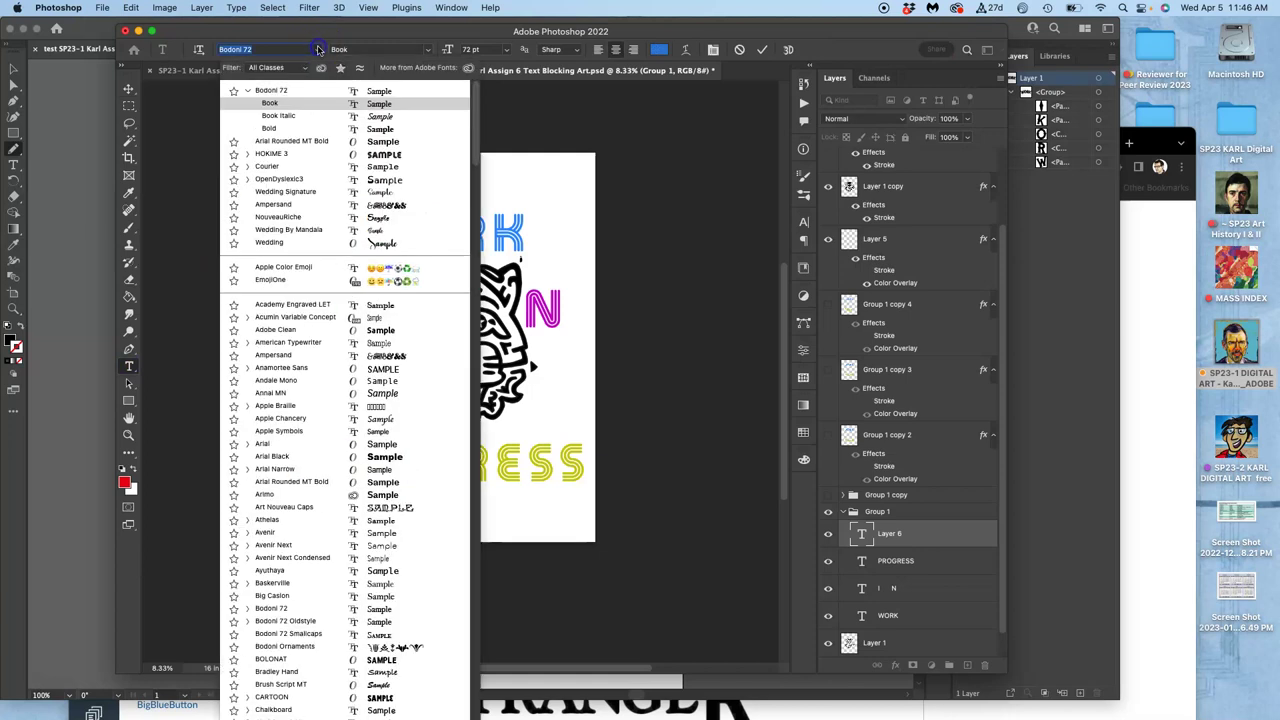
{"action": "left_click", "coordinate": [287, 160]}
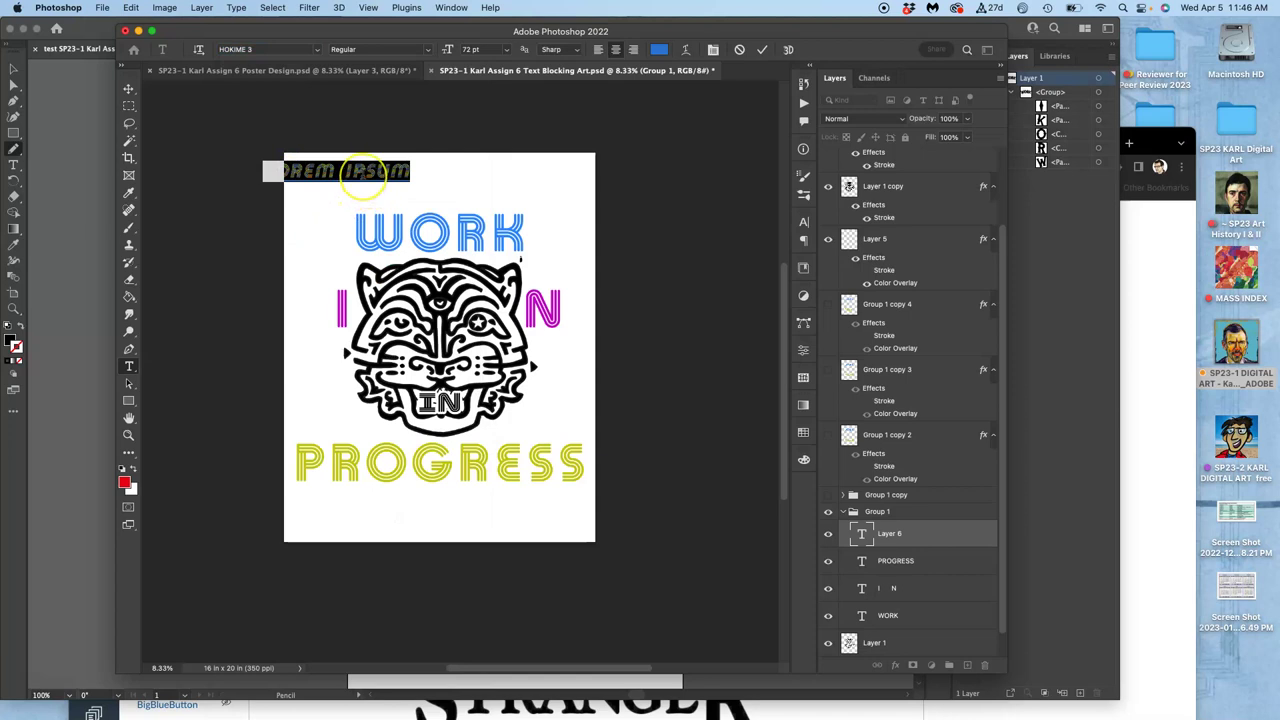
{"action": "scroll", "coordinate": [365, 180], "scroll_direction": "up", "scroll_amount": 3}
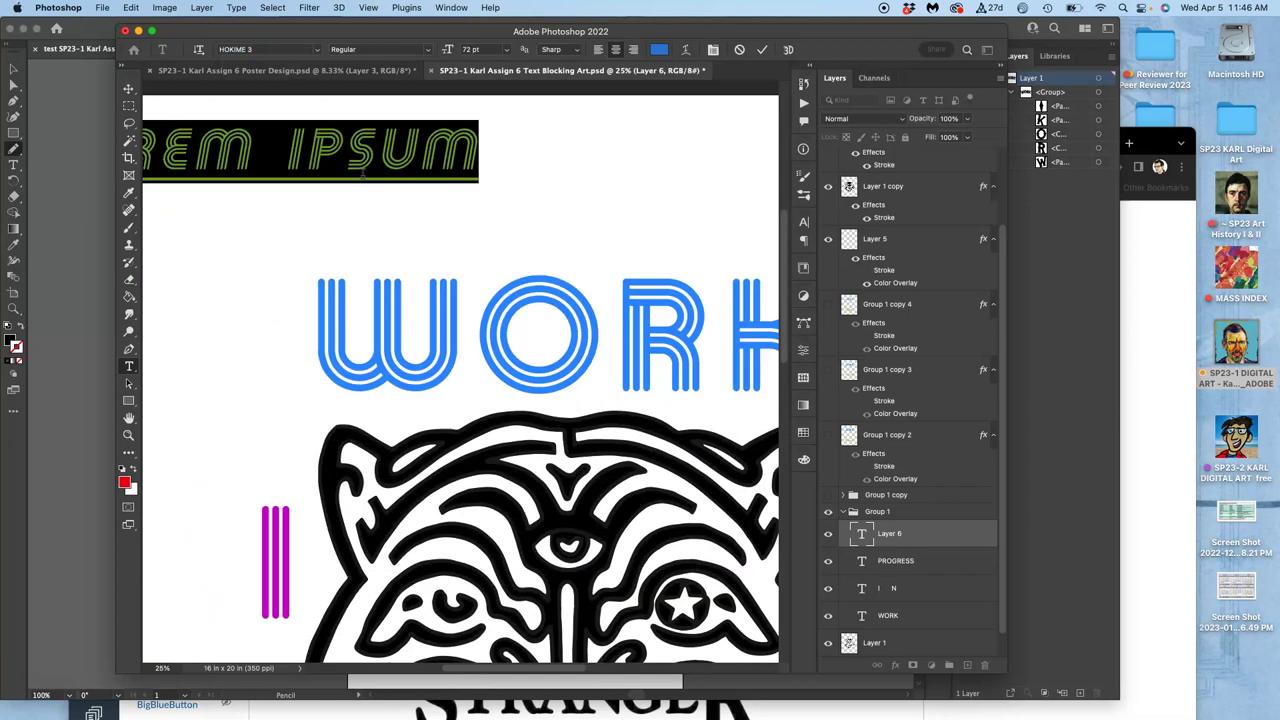
{"action": "scroll", "coordinate": [390, 190], "scroll_direction": "left", "scroll_amount": 3}
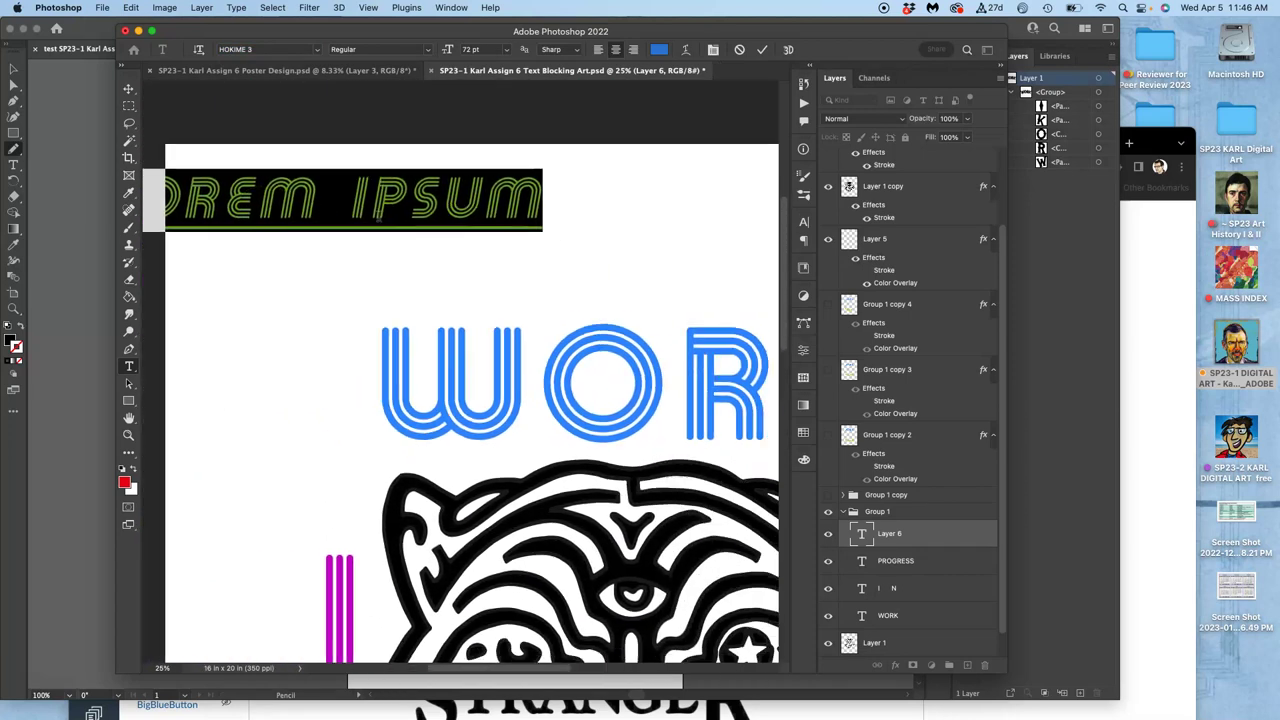
Step: Move the LOREM IPSUM text right and down to sit just above WORK
{"action": "left_click", "coordinate": [128, 88]}
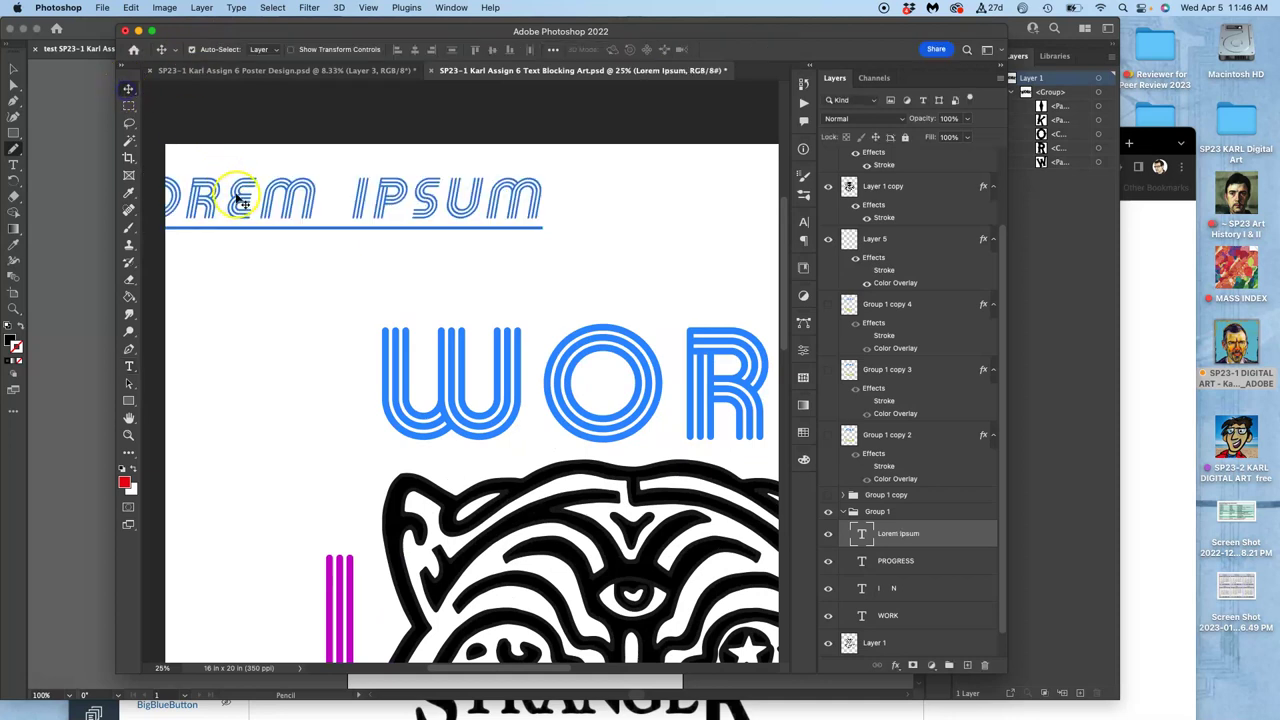
{"action": "left_click_drag", "start_coordinate": [240, 205], "coordinate": [385, 234]}
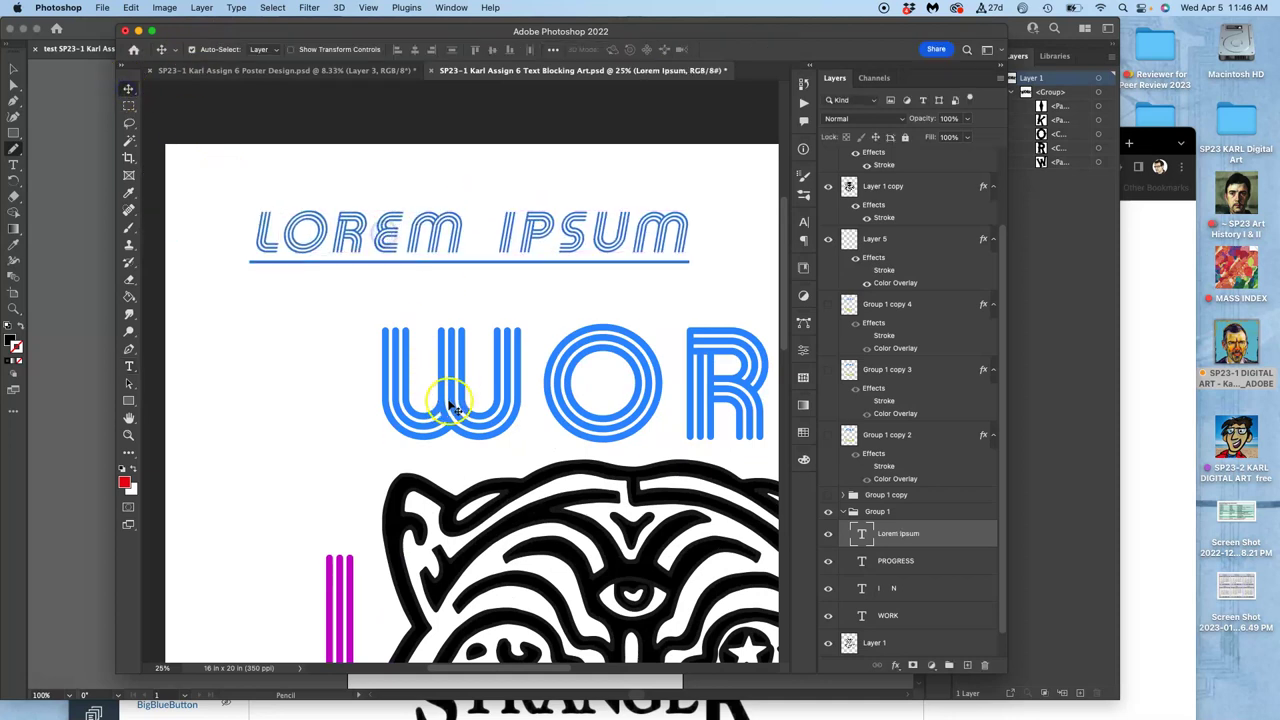
{"action": "scroll", "coordinate": [452, 412], "scroll_direction": "right", "scroll_amount": 2}
{"action": "scroll", "coordinate": [452, 412], "scroll_direction": "right", "scroll_amount": 3}
{"action": "scroll", "coordinate": [452, 412], "scroll_direction": "down", "scroll_amount": 1}
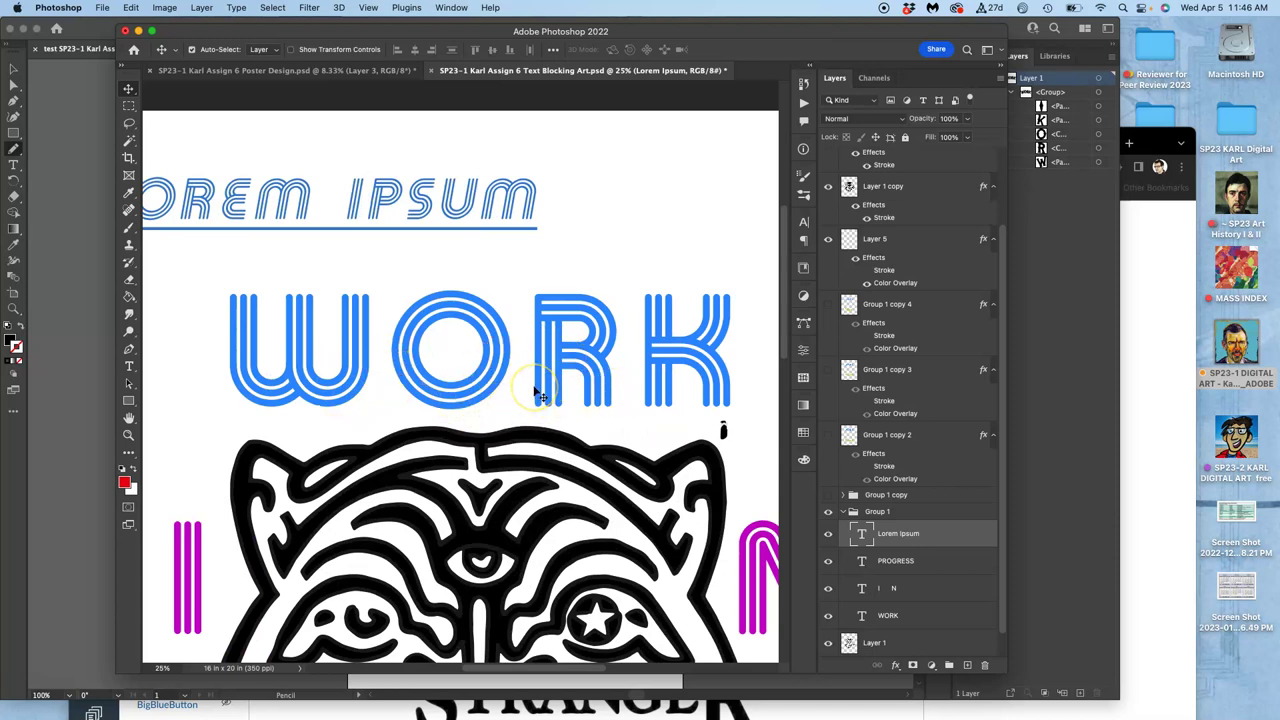
{"action": "key", "text": "super+minus"}
{"action": "key", "text": "super+minus"}
{"action": "key", "text": "super+minus"}
{"action": "scroll", "coordinate": [537, 393], "scroll_direction": "down", "scroll_amount": 2}
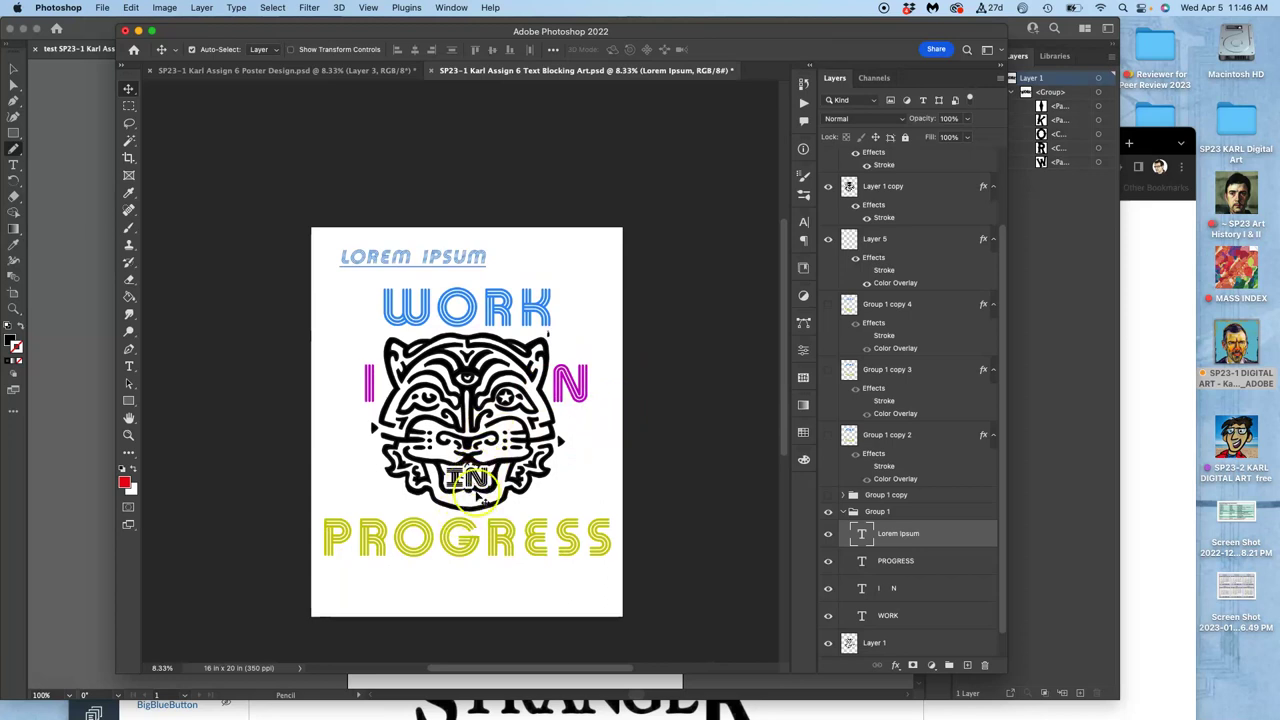
Step: Hide LOREM IPSUM and the coloured lettering, and show the black outlined WORK and PROGRESS
{"action": "left_click", "coordinate": [828, 534]}
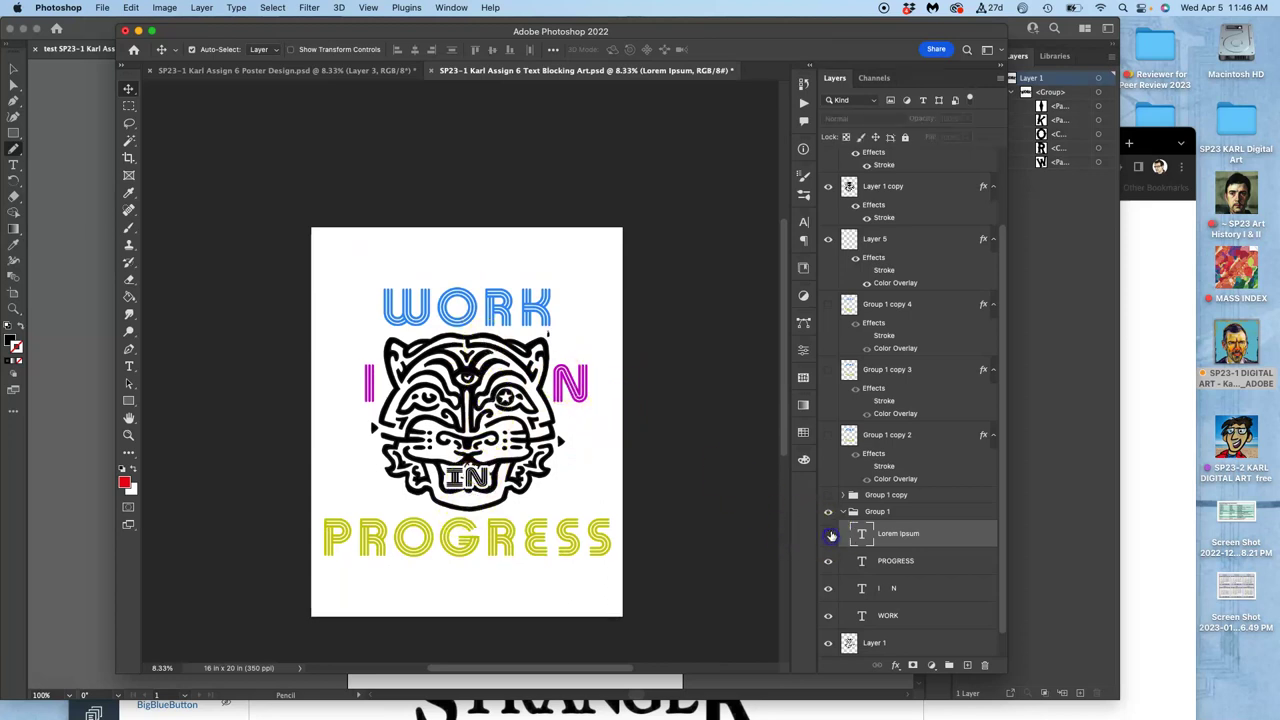
{"action": "left_click", "coordinate": [828, 435]}
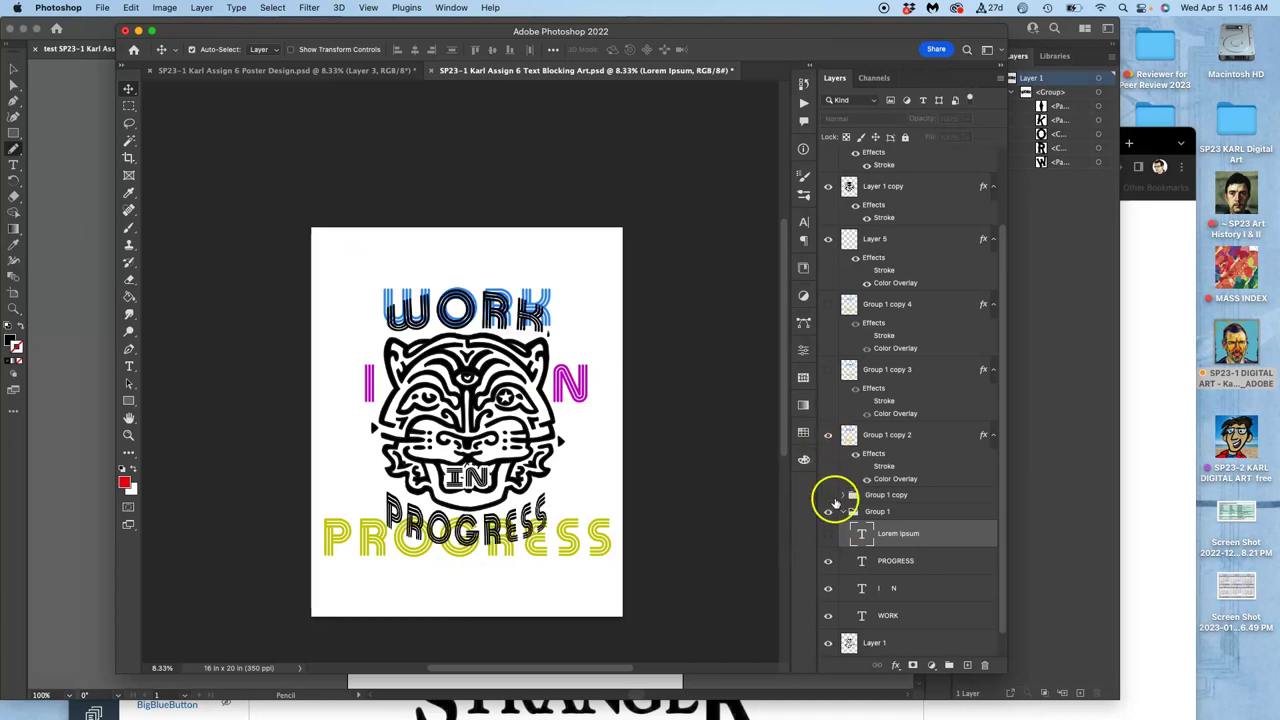
{"action": "left_click", "coordinate": [828, 511]}
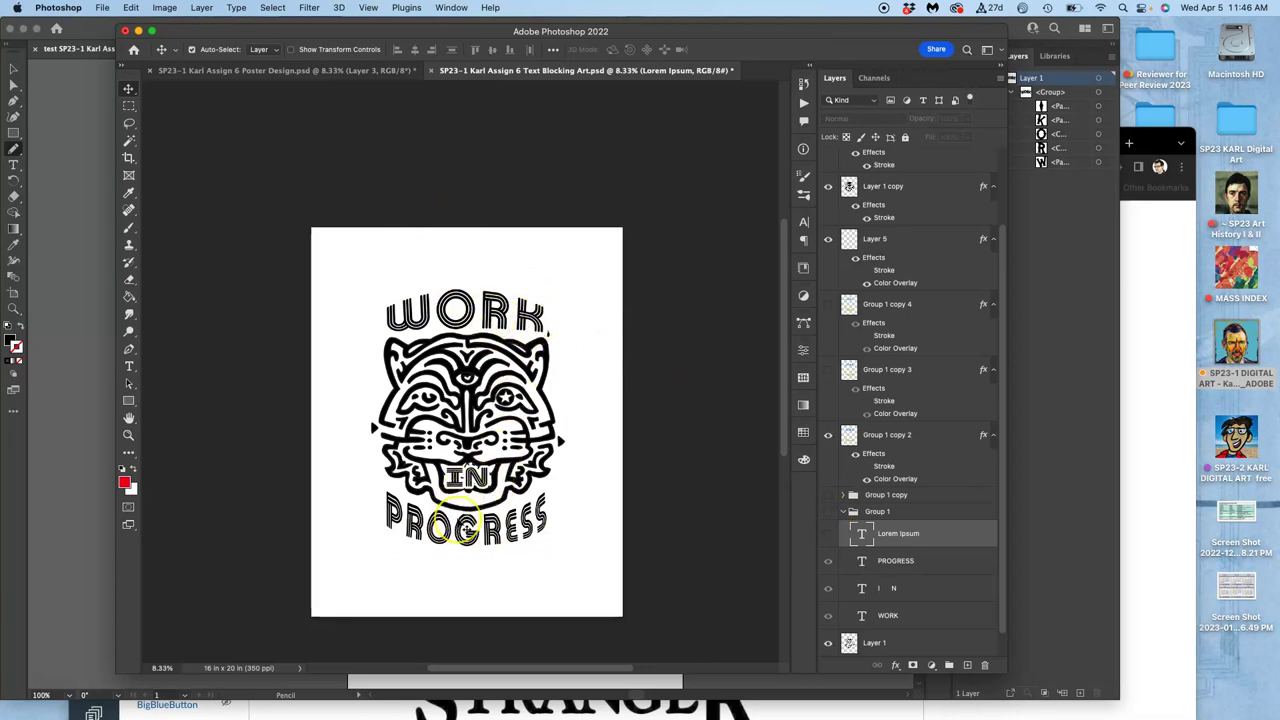
{"action": "scroll", "coordinate": [461, 510], "scroll_direction": "down", "scroll_amount": 1}
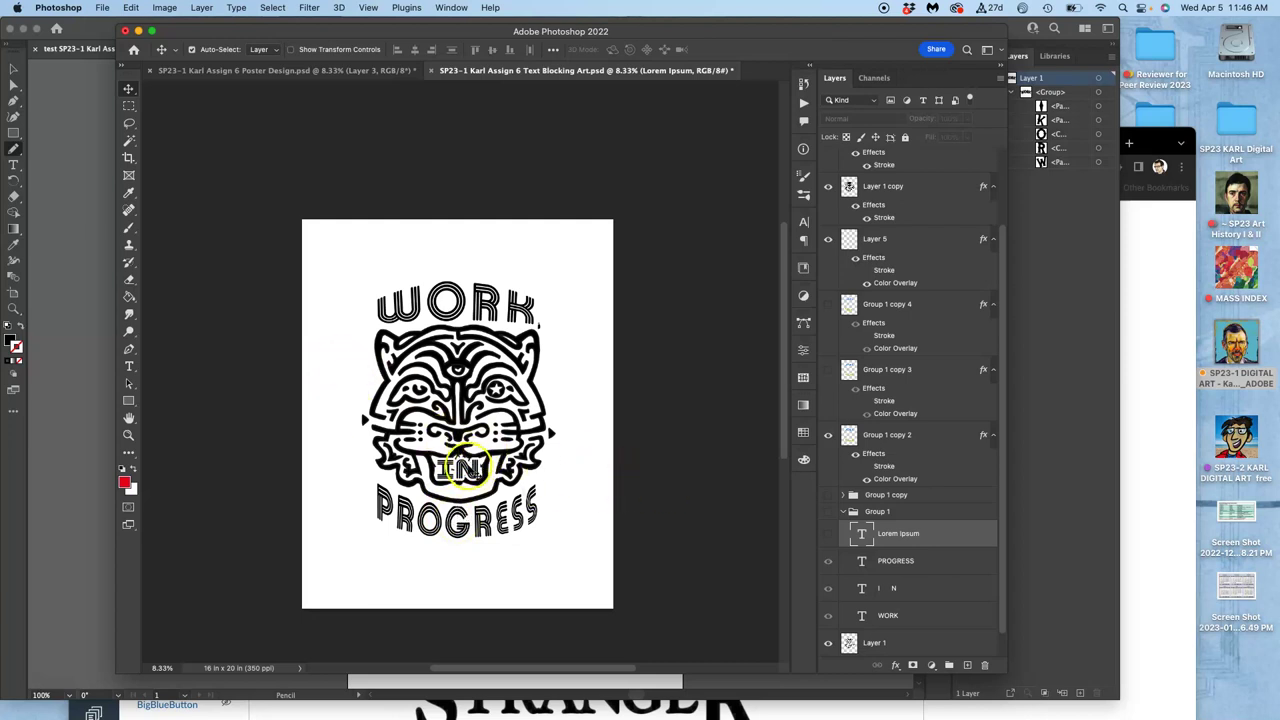
Step: Try the IN lettering higher on the tiger's face, then undo the move
{"action": "left_click", "coordinate": [476, 474]}
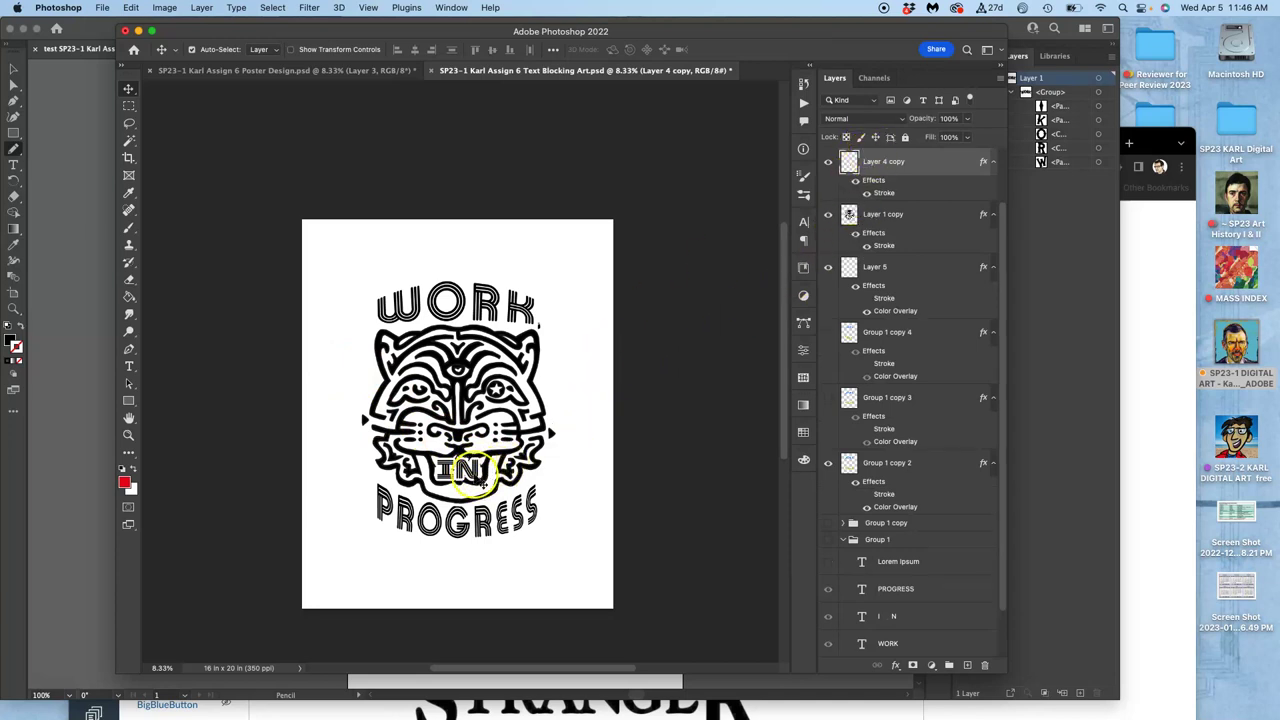
{"action": "left_click_drag", "start_coordinate": [478, 472], "coordinate": [478, 410]}
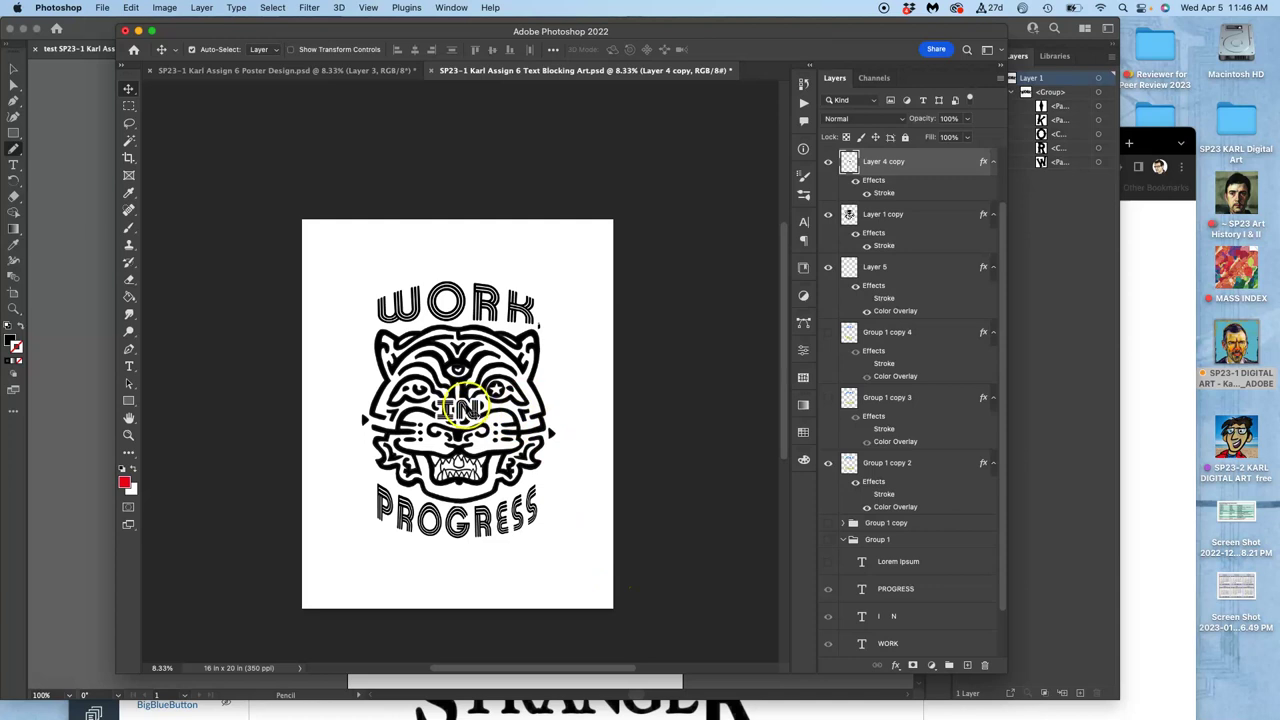
{"action": "key", "text": "super+z"}
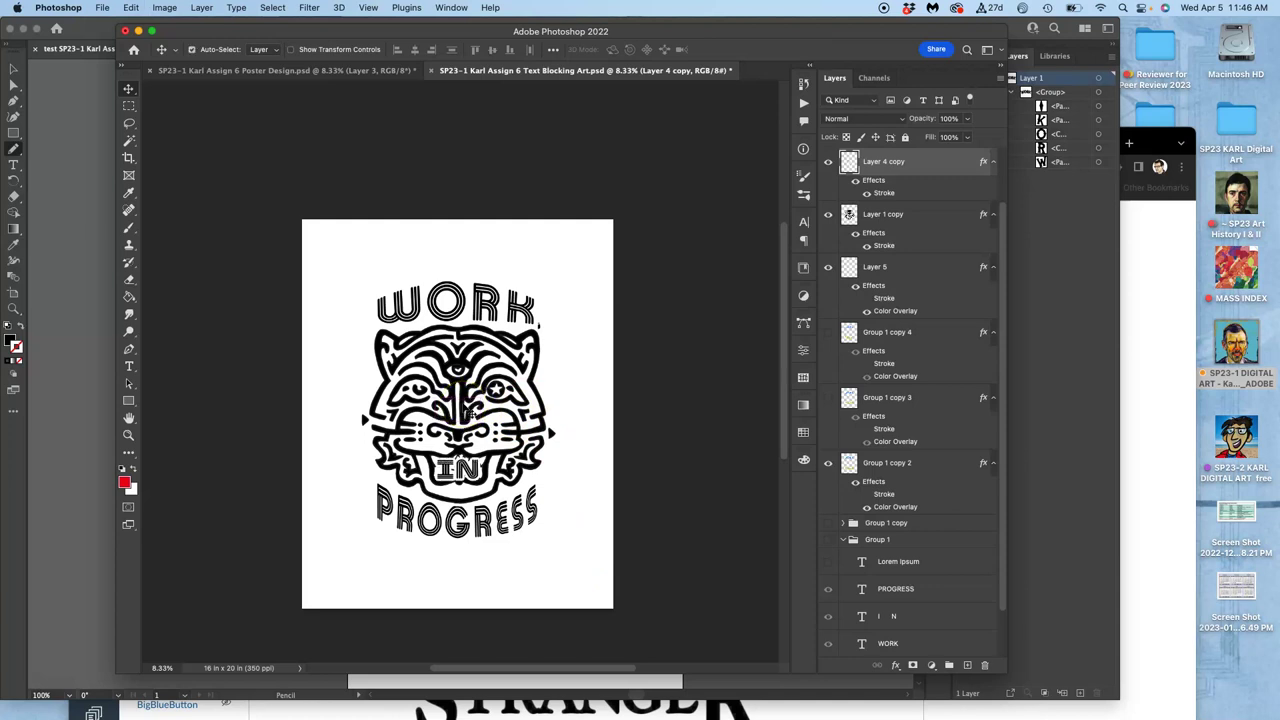
Step: Settle the IN lettering over the tiger's mouth, then save and close the Text Blocking Art file
{"action": "left_click_drag", "start_coordinate": [460, 465], "coordinate": [466, 521]}
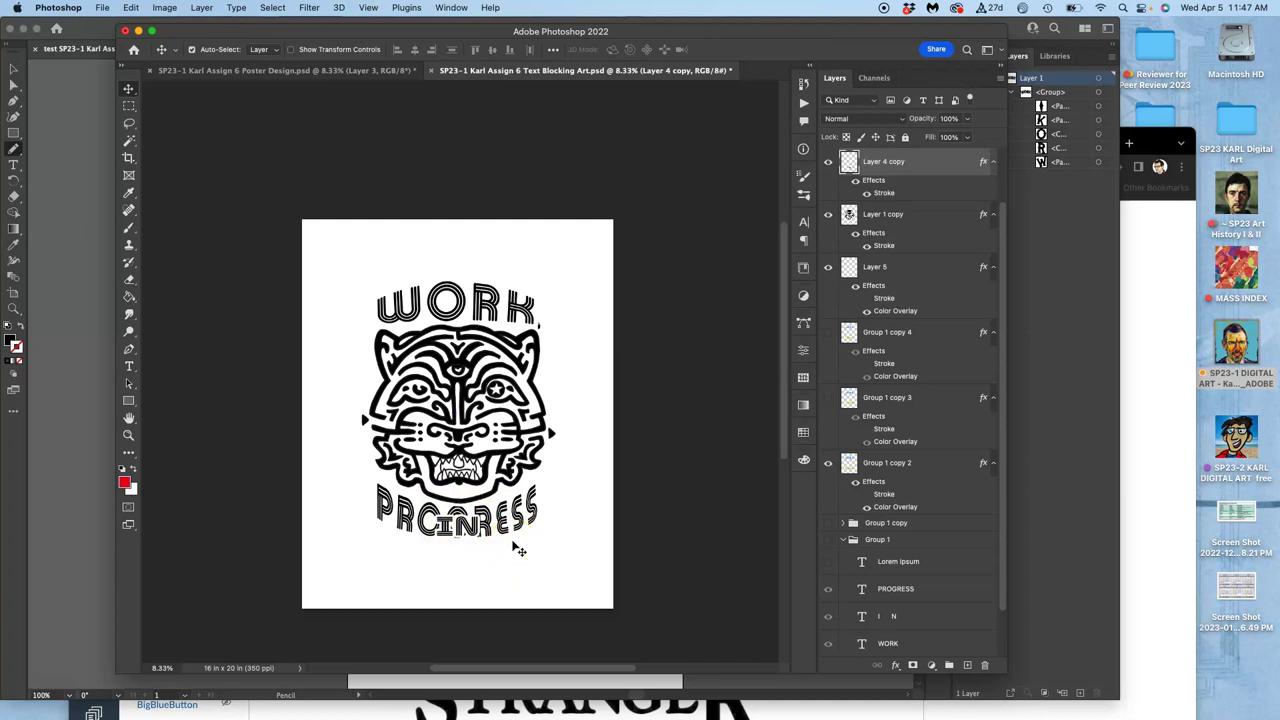
{"action": "left_click_drag", "start_coordinate": [480, 525], "coordinate": [471, 432]}
{"action": "key", "text": "shift+Down"}
{"action": "key", "text": "shift+Down"}
{"action": "key", "text": "shift+Down"}
{"action": "key", "text": "shift+Down"}
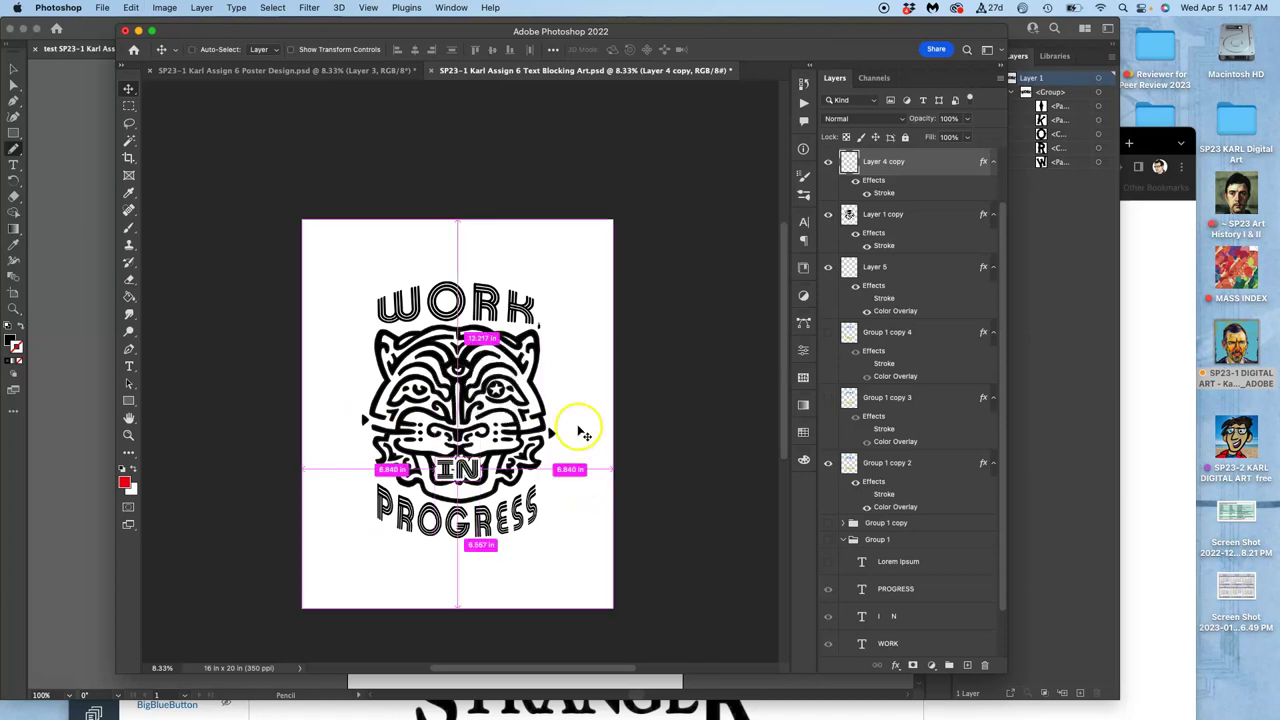
{"action": "left_click", "coordinate": [432, 70]}
{"action": "left_click", "coordinate": [625, 275]}
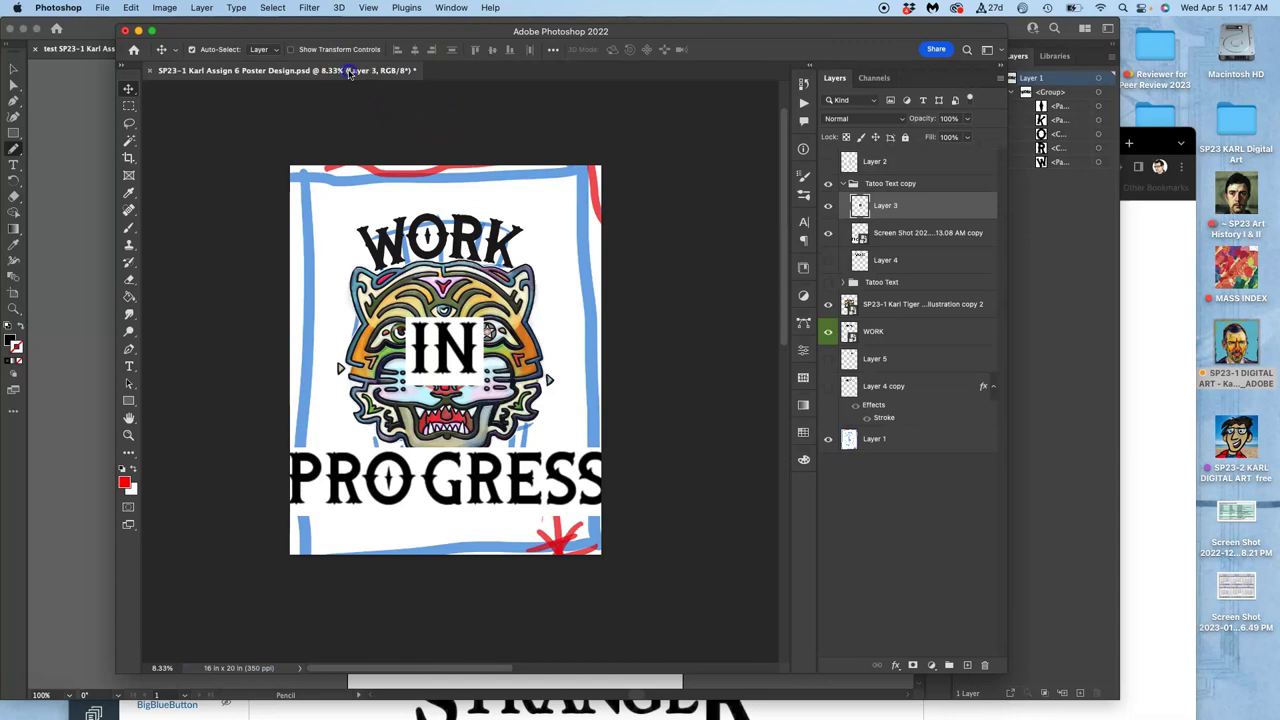
Step: Select the PROGRESS screenshot layer and leave it hidden after comparing
{"action": "left_click", "coordinate": [443, 483]}
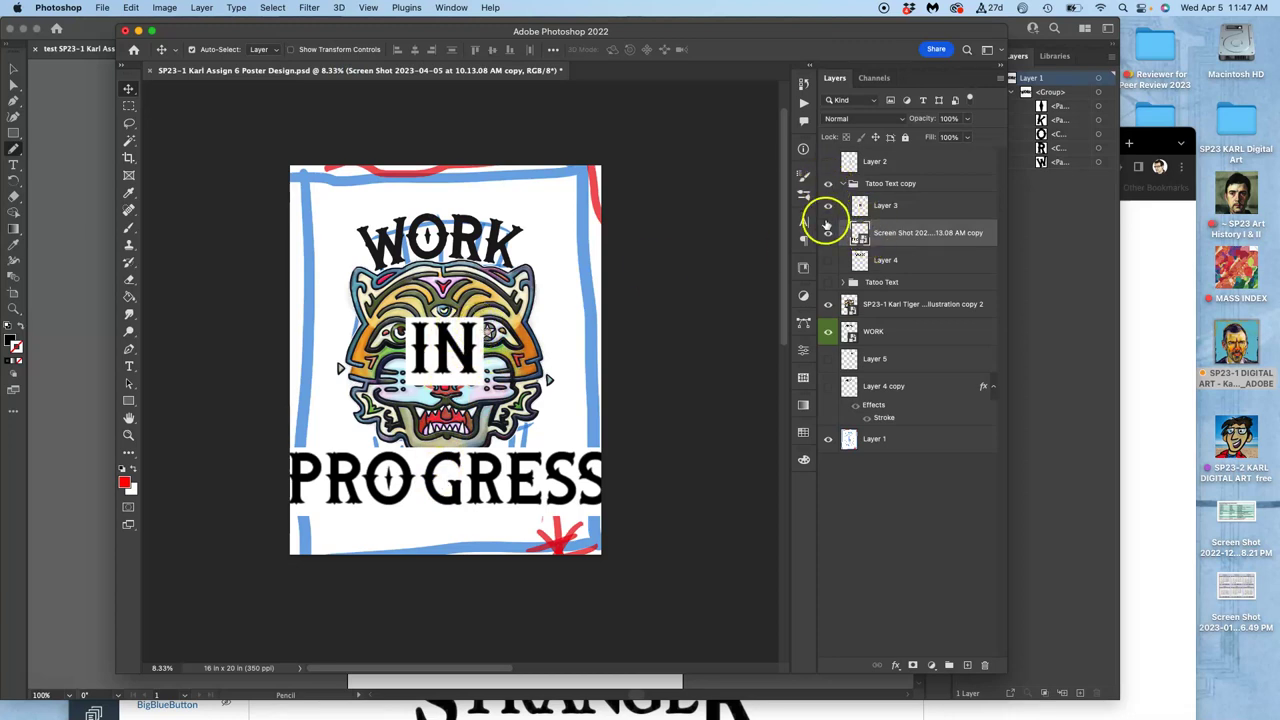
{"action": "left_click", "coordinate": [827, 232]}
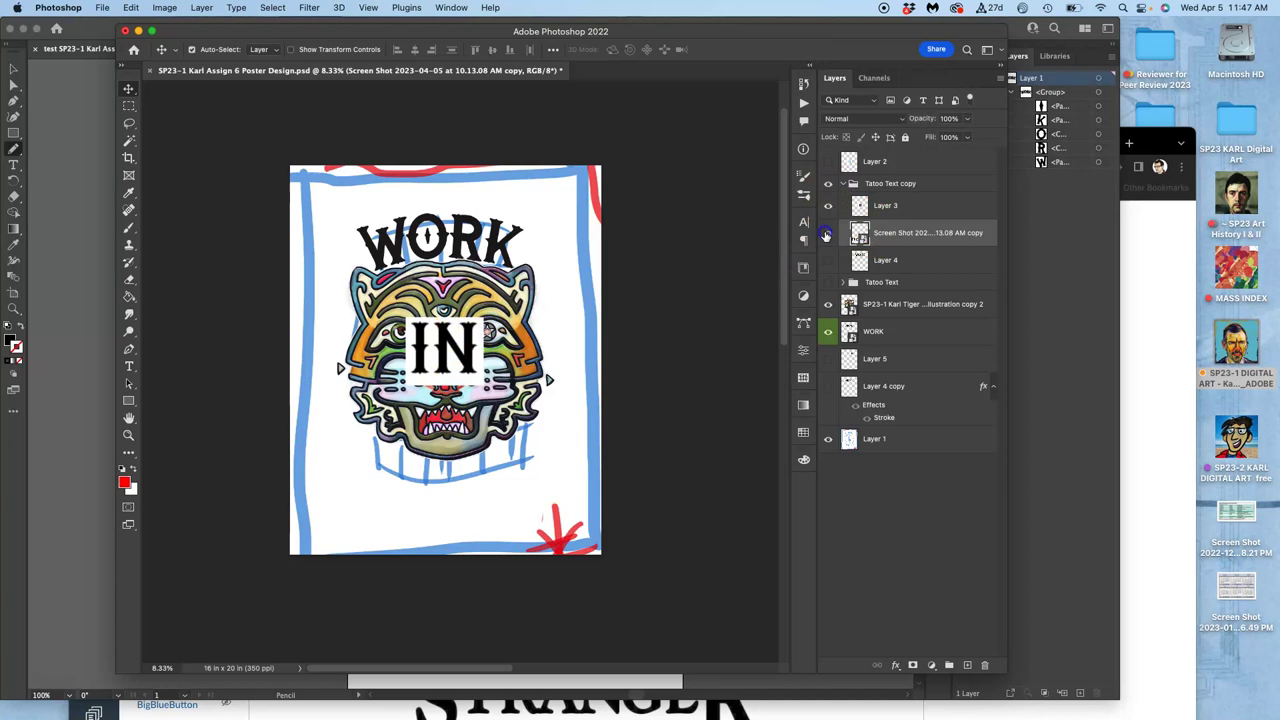
{"action": "left_click", "coordinate": [826, 235]}
{"action": "left_click", "coordinate": [826, 235]}
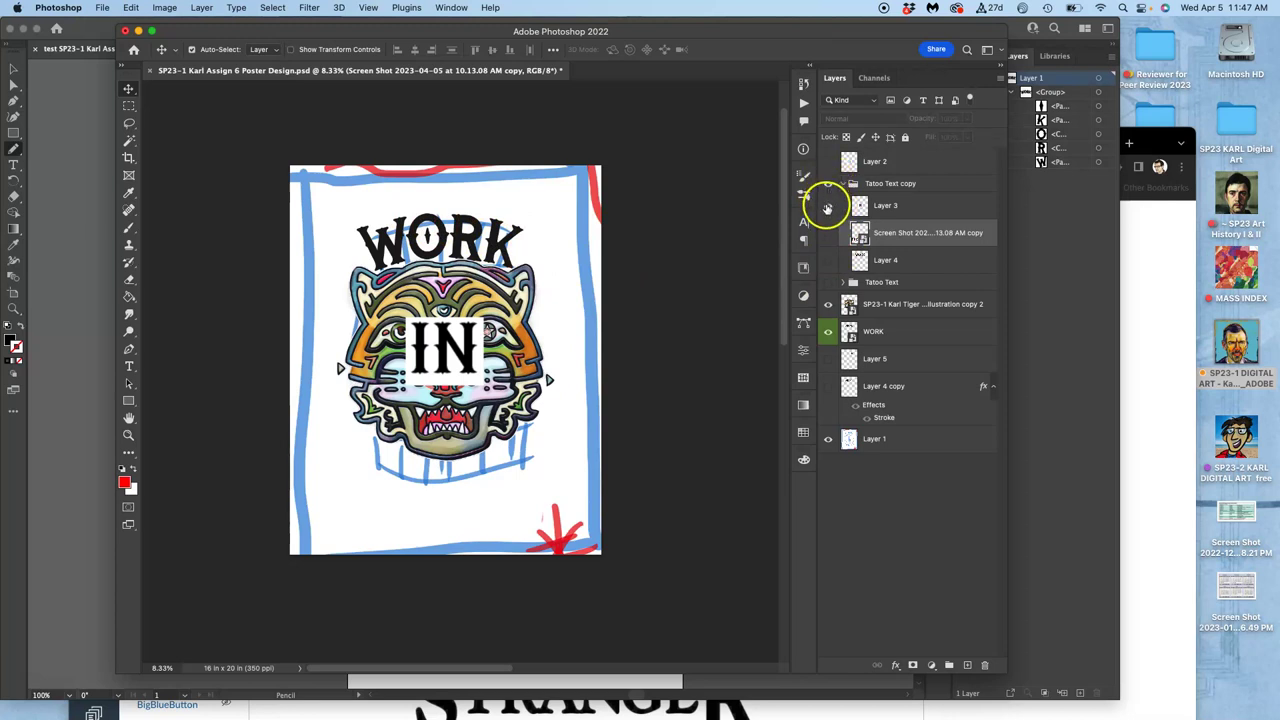
Step: Keep the white IN lettering visible and duplicate Layer 3 into Layer 3 copy
{"action": "left_click", "coordinate": [827, 206]}
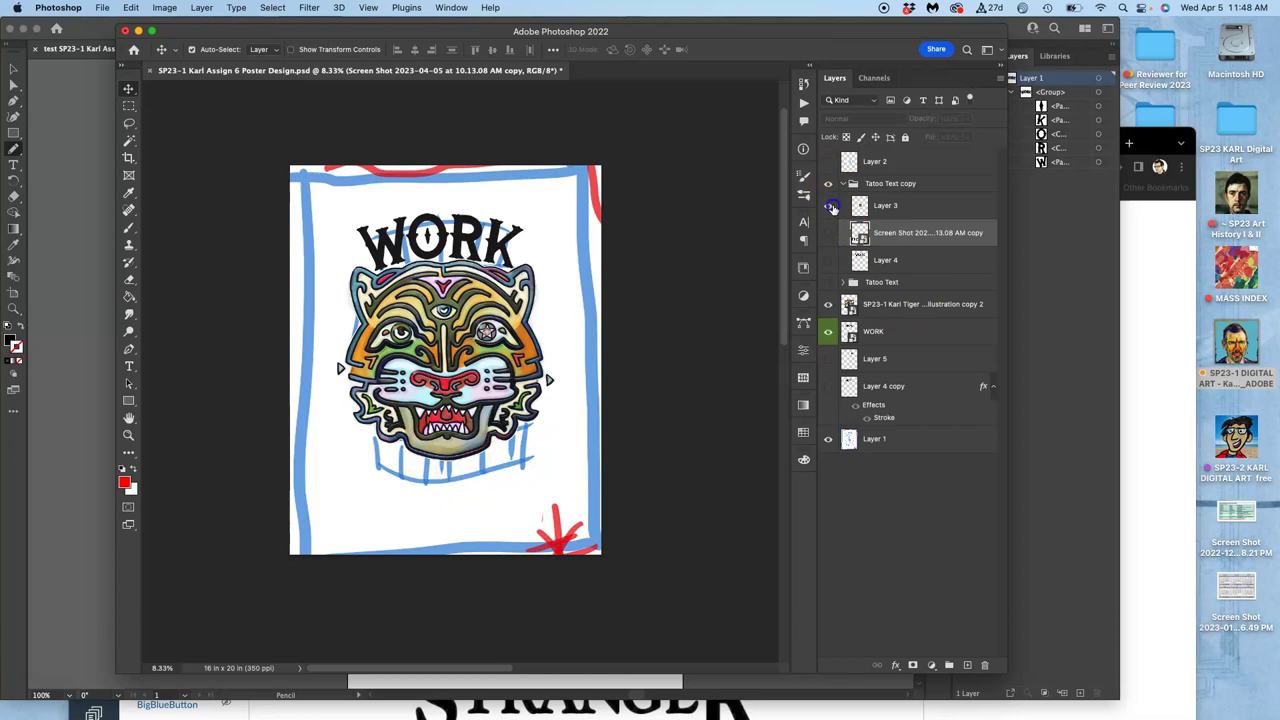
{"action": "left_click", "coordinate": [828, 206]}
{"action": "left_click", "coordinate": [828, 206]}
{"action": "left_click", "coordinate": [829, 206]}
{"action": "left_click", "coordinate": [924, 206]}
{"action": "key", "text": "super+j"}
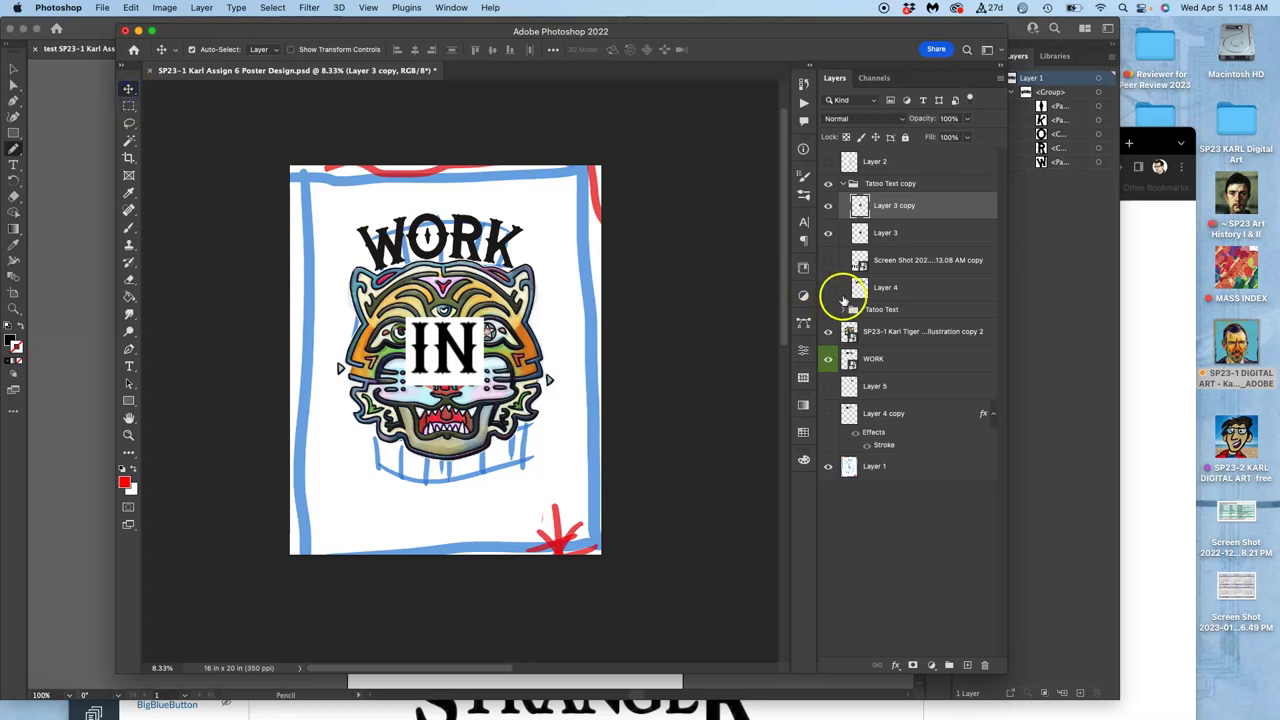
Step: Duplicate the PROGRESS screenshot, raise the copy above the tattoo text group, and hide that group
{"action": "left_click", "coordinate": [828, 261]}
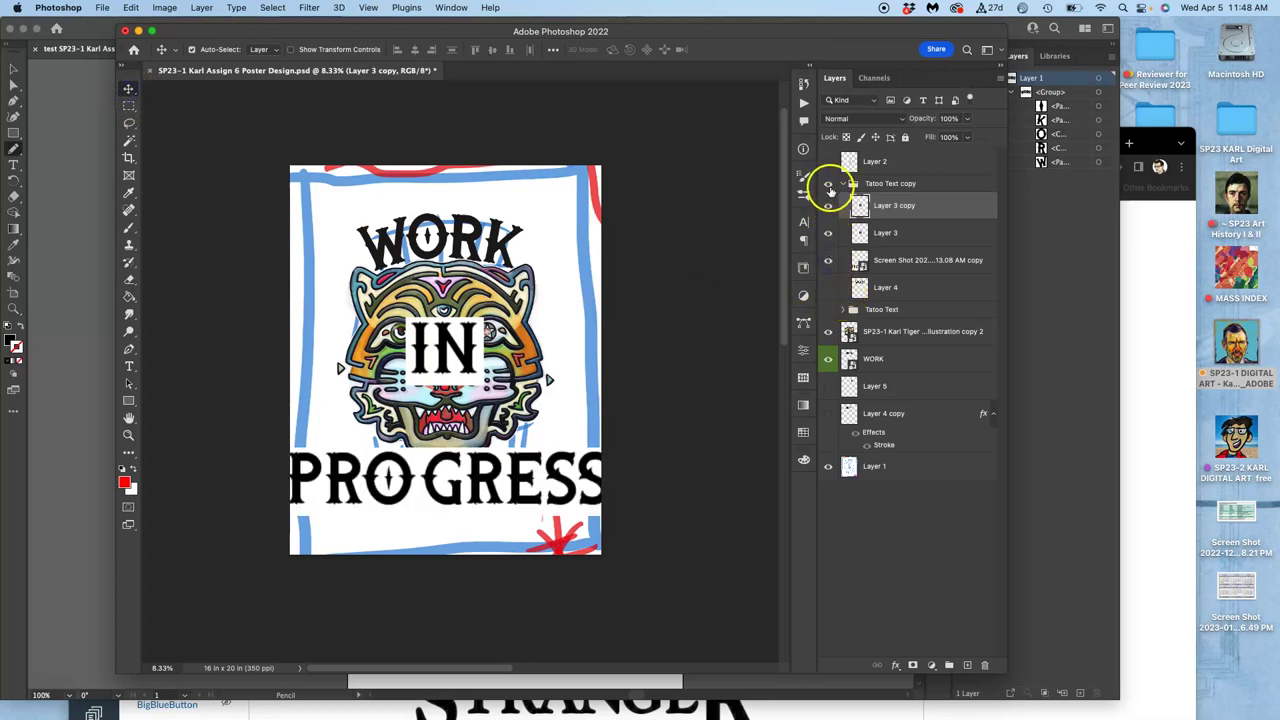
{"action": "left_click", "coordinate": [889, 263]}
{"action": "key", "text": "super+j"}
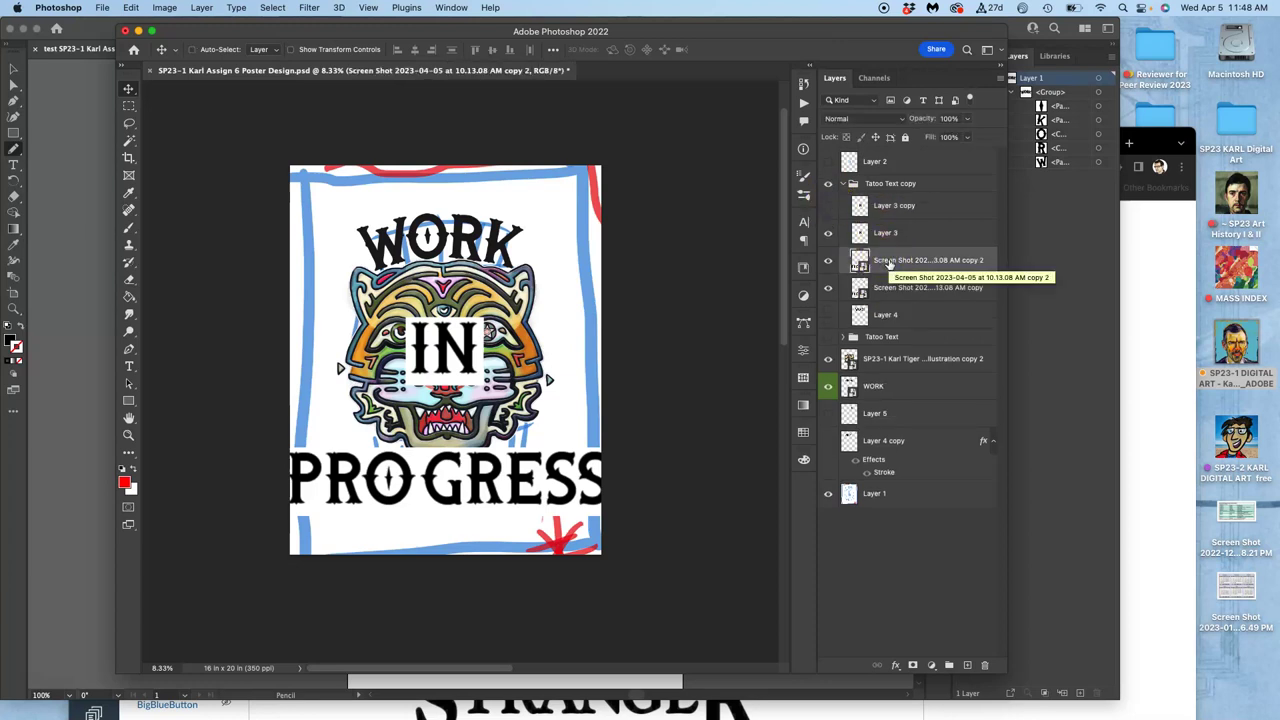
{"action": "key", "text": "super+]"}
{"action": "key", "text": "super+]"}
{"action": "key", "text": "super+]"}
{"action": "left_click", "coordinate": [828, 209]}
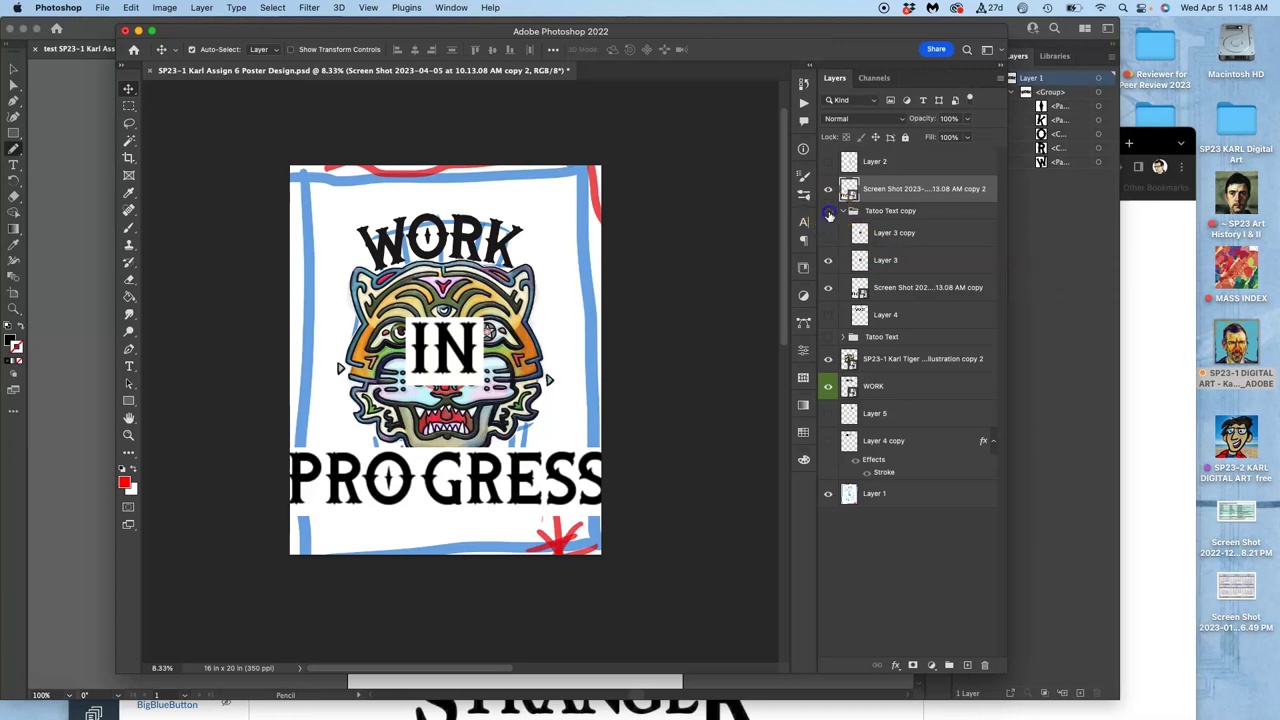
{"action": "left_click", "coordinate": [555, 478]}
Step: Scale the IN PROGRESS screenshot copy to 125.26% and place it just below the tiger's mouth
{"action": "key", "text": "super+t"}
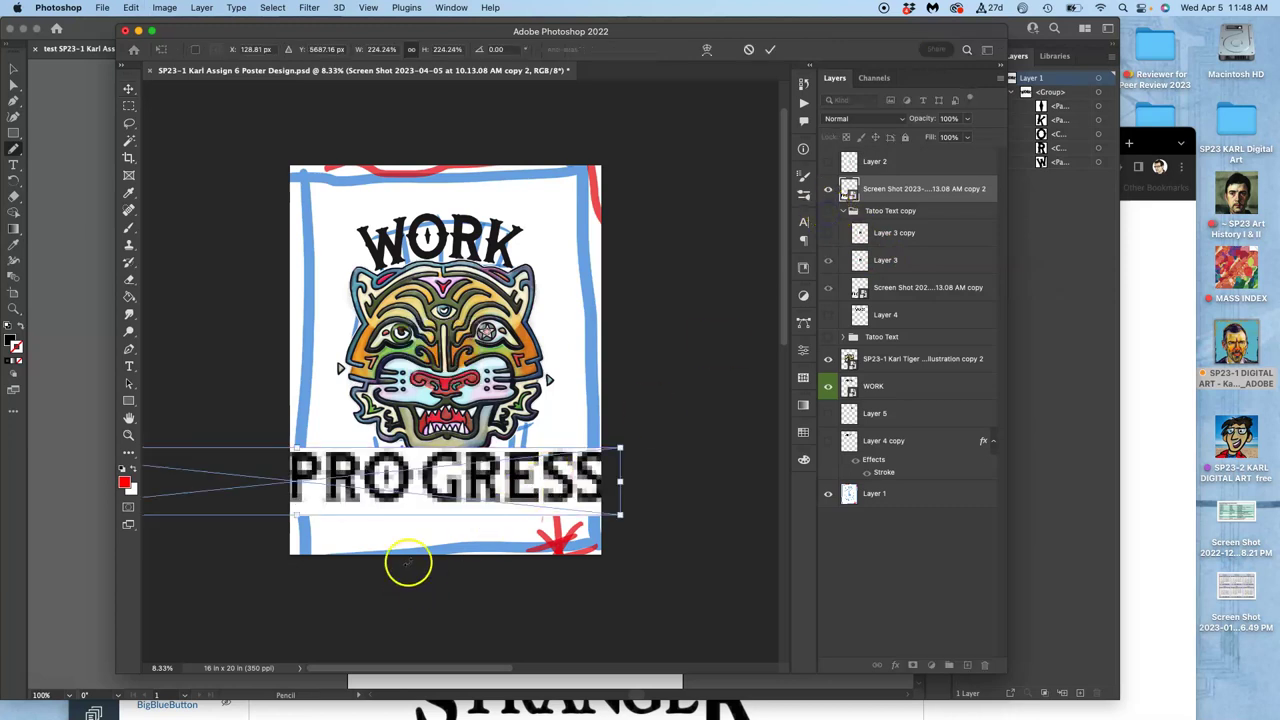
{"action": "scroll", "coordinate": [445, 470], "scroll_direction": "left", "scroll_amount": 5}
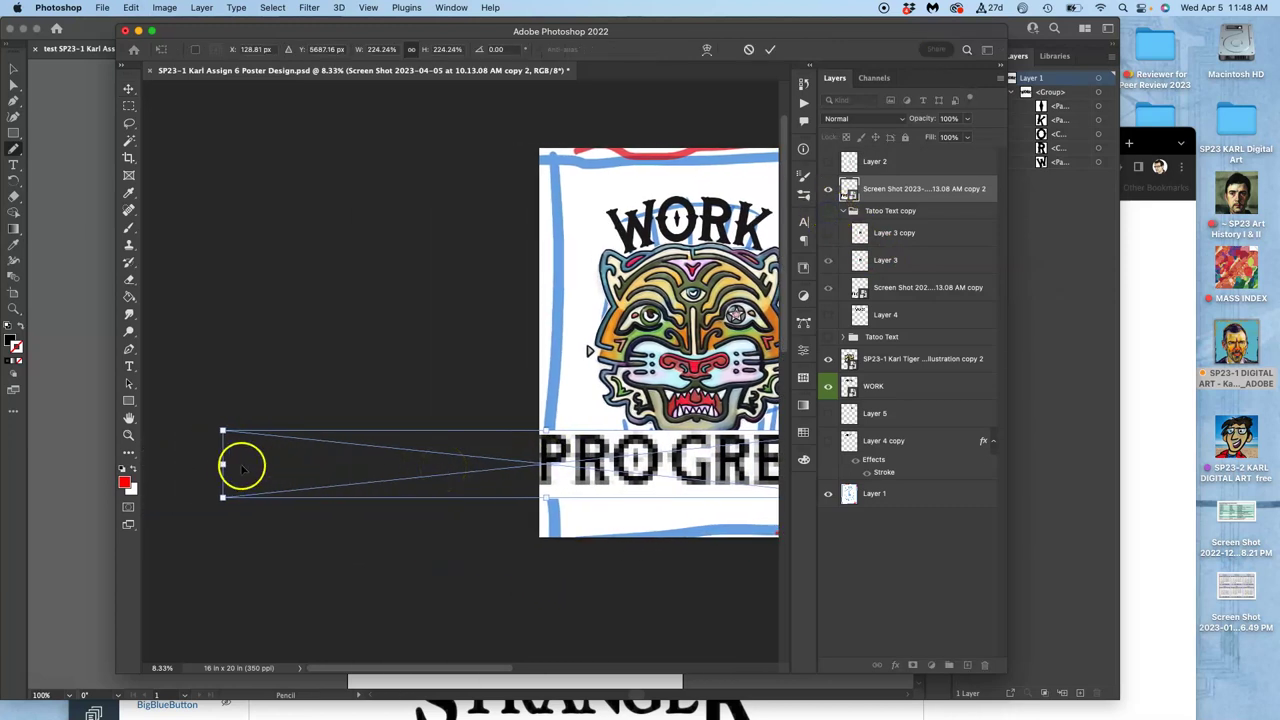
{"action": "left_click_drag", "start_coordinate": [223, 494], "coordinate": [399, 477]}
{"action": "scroll", "coordinate": [397, 477], "scroll_direction": "right", "scroll_amount": 4}
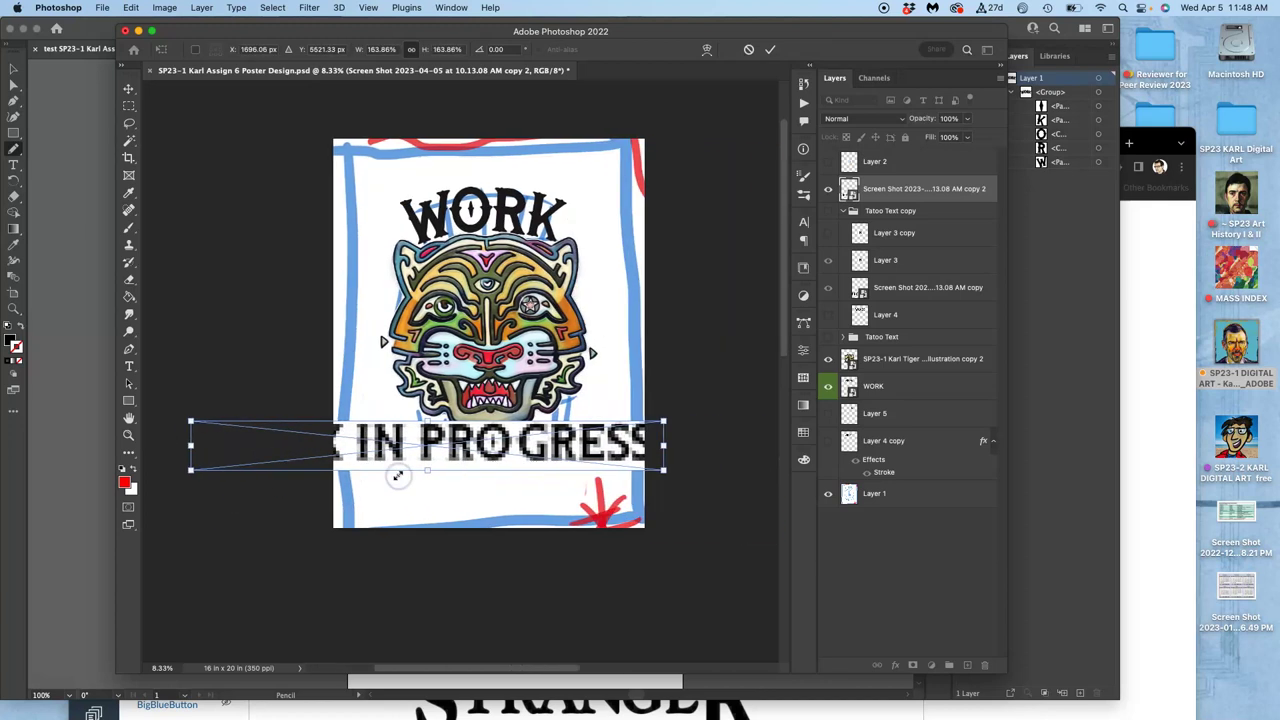
{"action": "left_click_drag", "start_coordinate": [663, 422], "coordinate": [554, 441]}
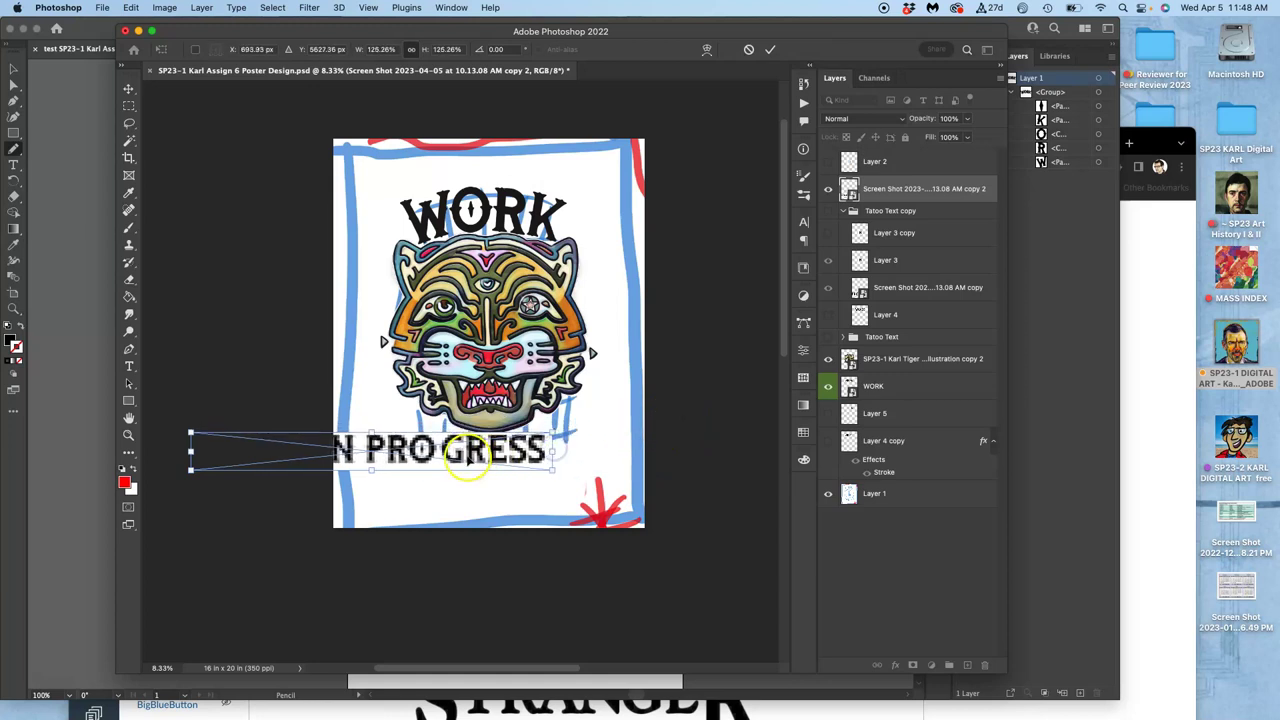
{"action": "left_click_drag", "start_coordinate": [468, 455], "coordinate": [531, 432]}
{"action": "key", "text": "Return"}
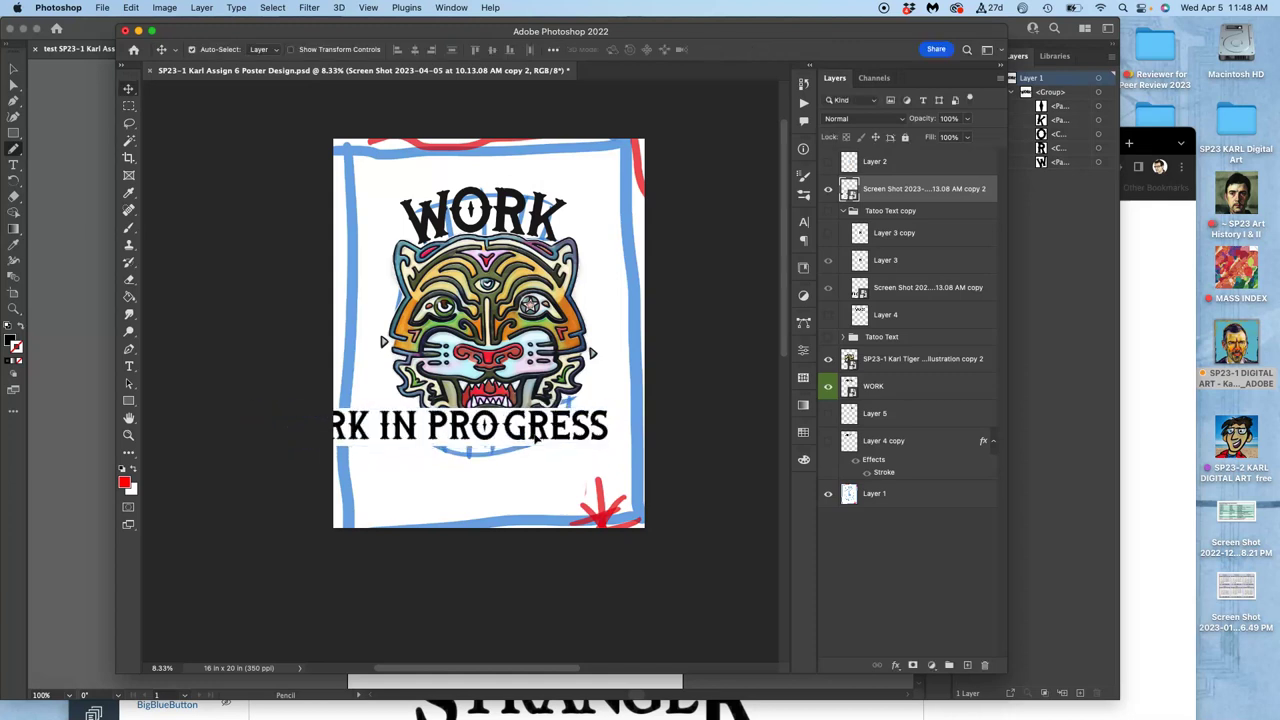
Step: Lasso the IN PROGRESS words, copy them to a new layer, and hide the screenshot copy
{"action": "left_click", "coordinate": [130, 126]}
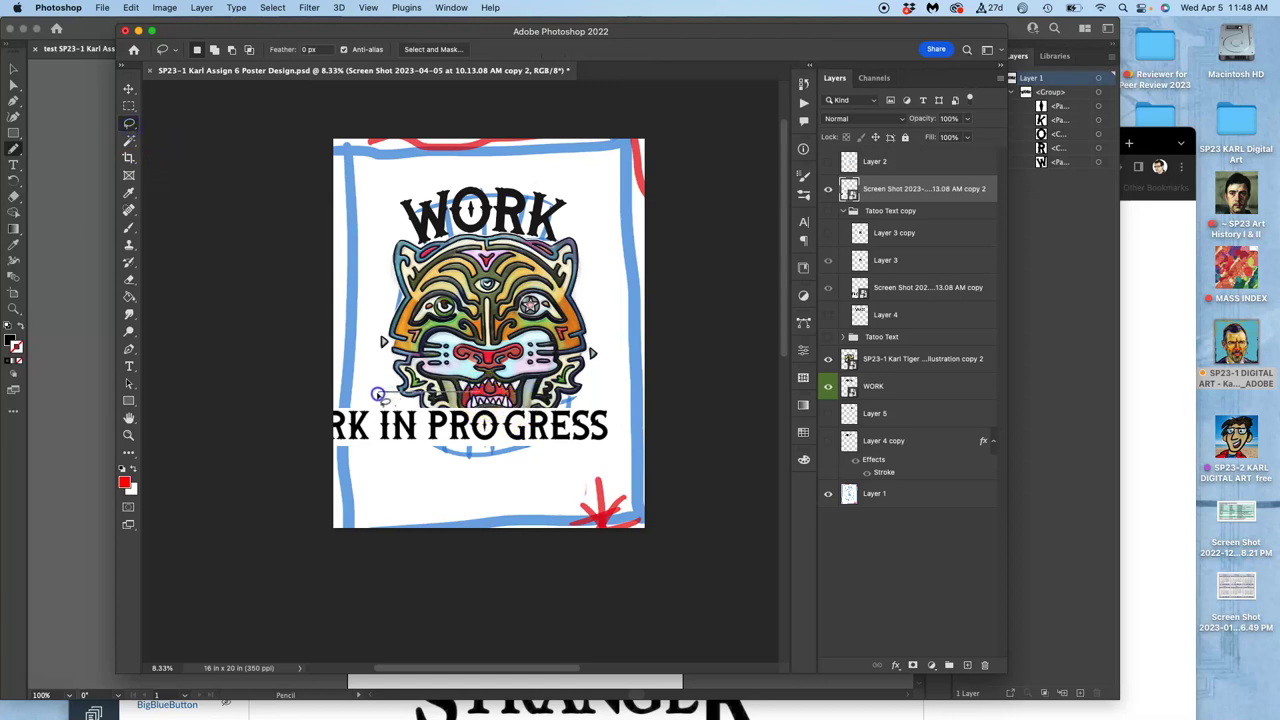
{"action": "mouse_move", "coordinate": [374, 455]}
{"action": "left_mouse_down"}
{"action": "mouse_move", "coordinate": [553, 483]}
{"action": "mouse_move", "coordinate": [582, 386]}
{"action": "mouse_move", "coordinate": [380, 380]}
{"action": "mouse_move", "coordinate": [374, 455]}
{"action": "left_mouse_up"}
{"action": "key", "text": "super+j"}
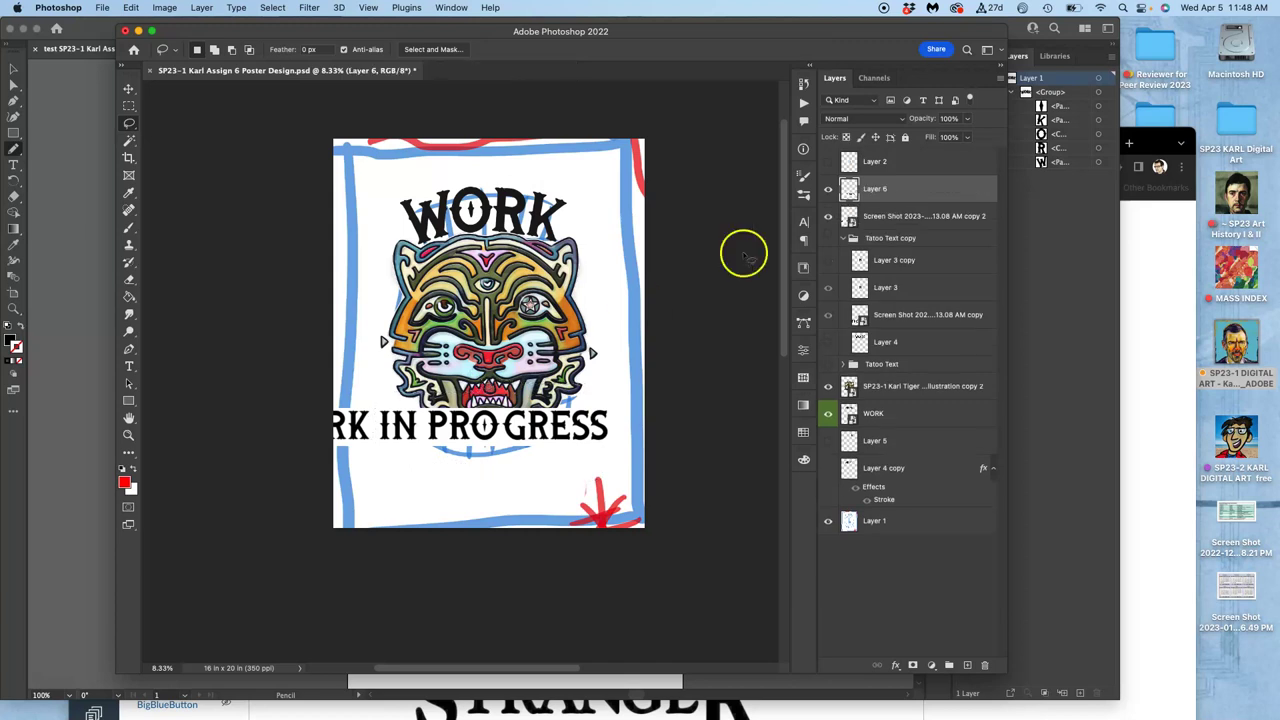
{"action": "left_click", "coordinate": [827, 216]}
Step: Zoom in on the tiger and lettering and discard the unfinished lasso selection
{"action": "key", "text": "super+minus"}
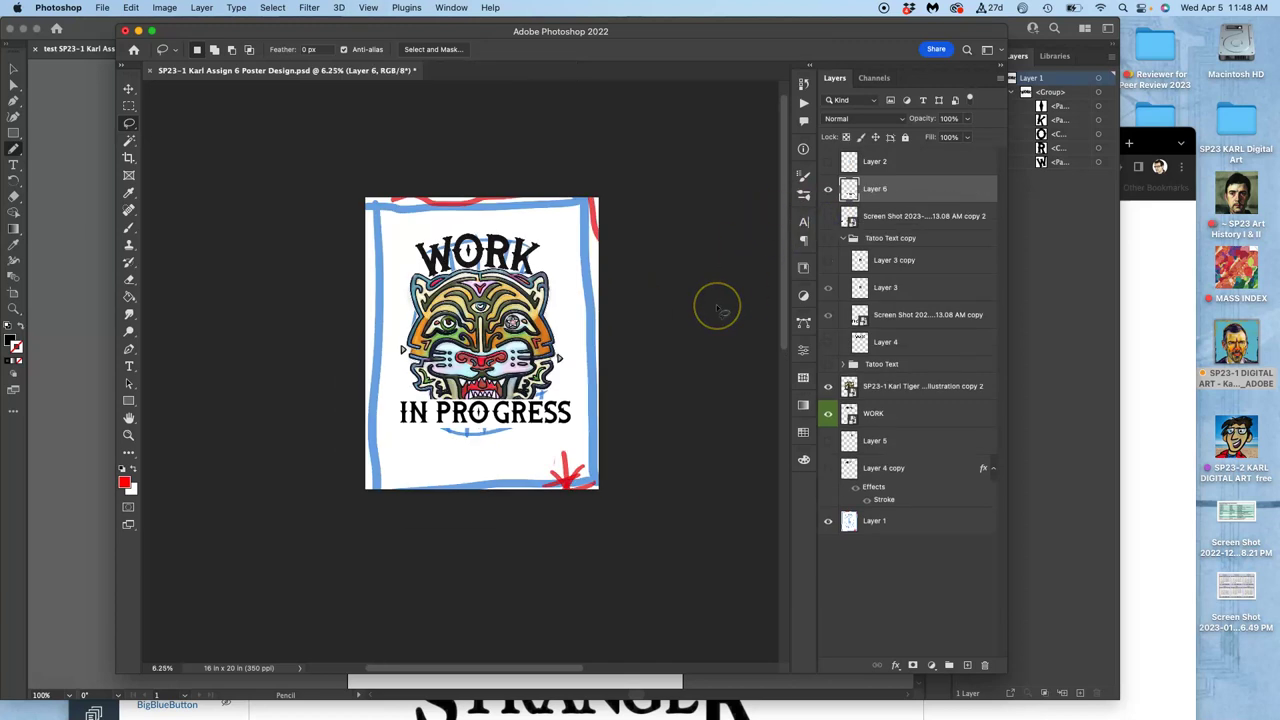
{"action": "key", "text": "super+equal"}
{"action": "key", "text": "super+equal"}
{"action": "key", "text": "super+equal"}
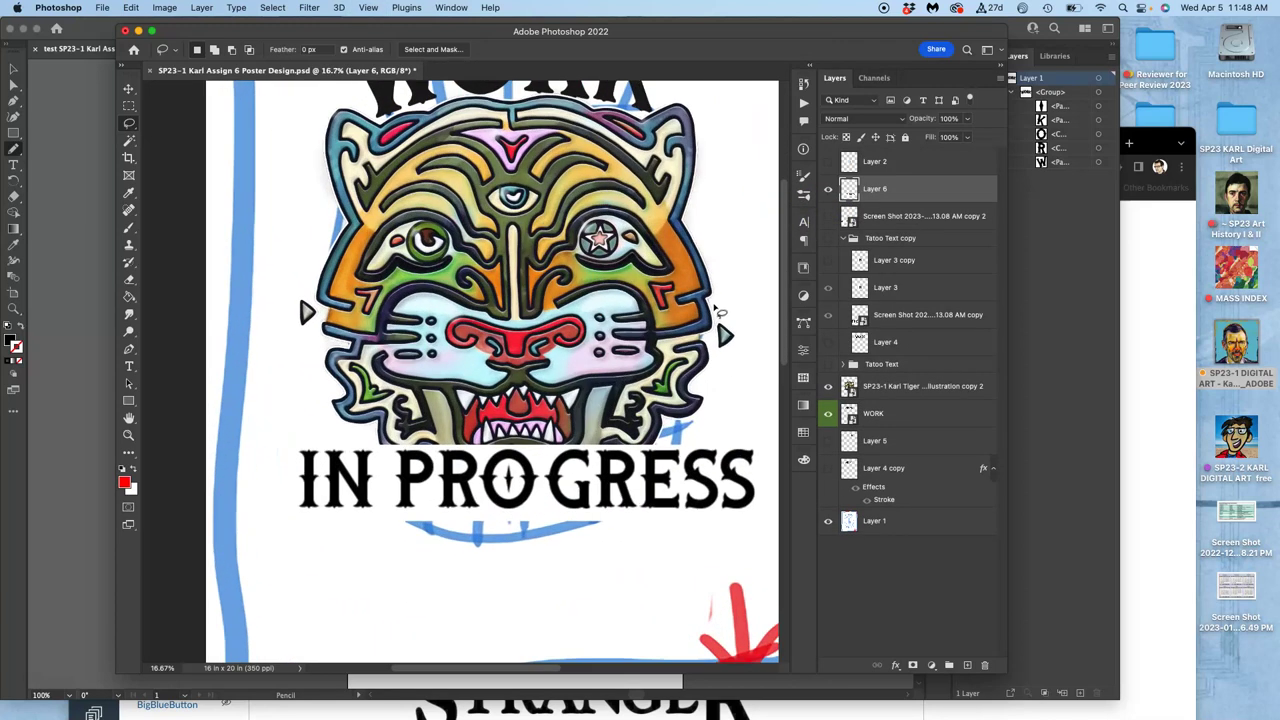
{"action": "scroll", "coordinate": [635, 310], "scroll_direction": "right", "scroll_amount": 3}
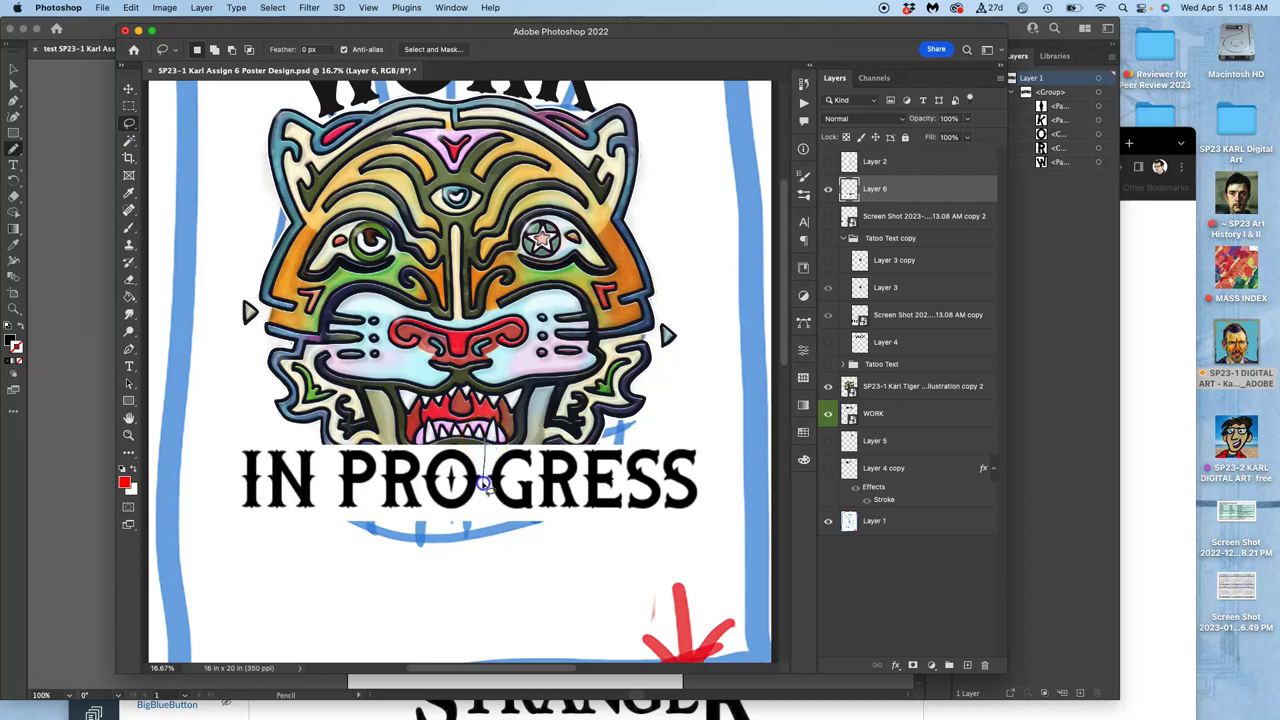
{"action": "scroll", "coordinate": [484, 487], "scroll_direction": "up", "scroll_amount": 3}
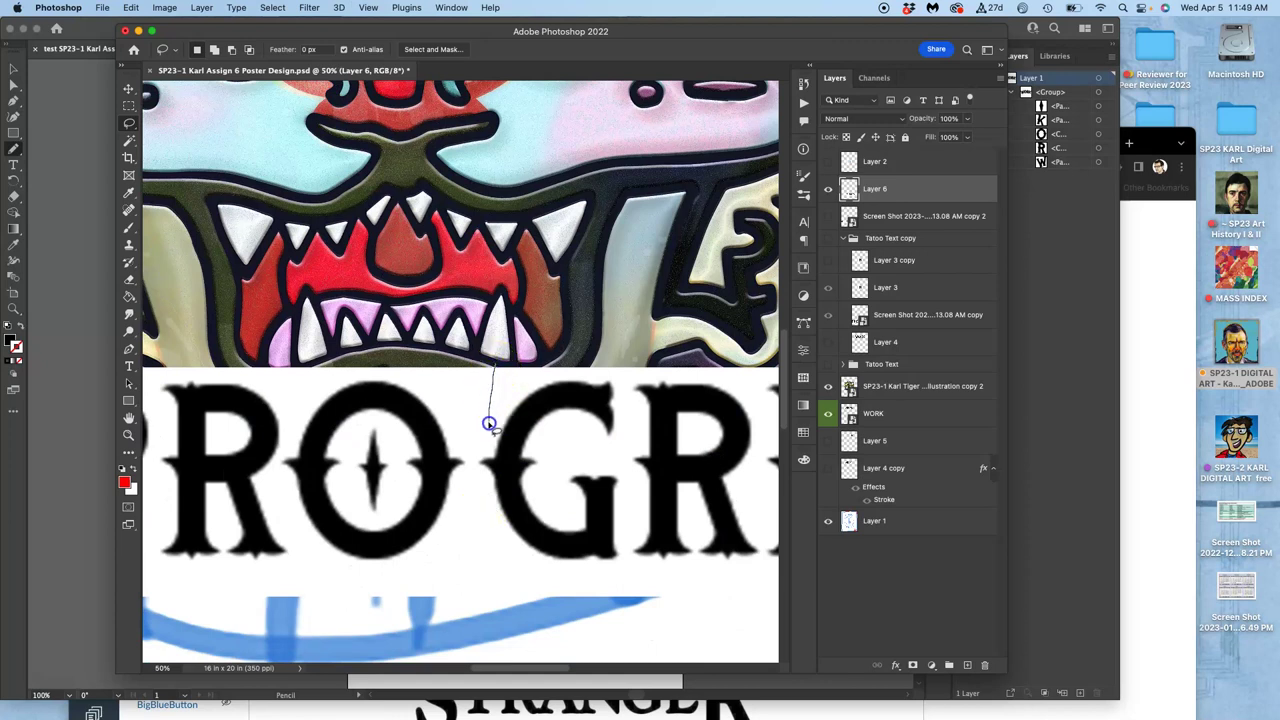
{"action": "left_click_drag", "start_coordinate": [489, 423], "coordinate": [497, 352]}
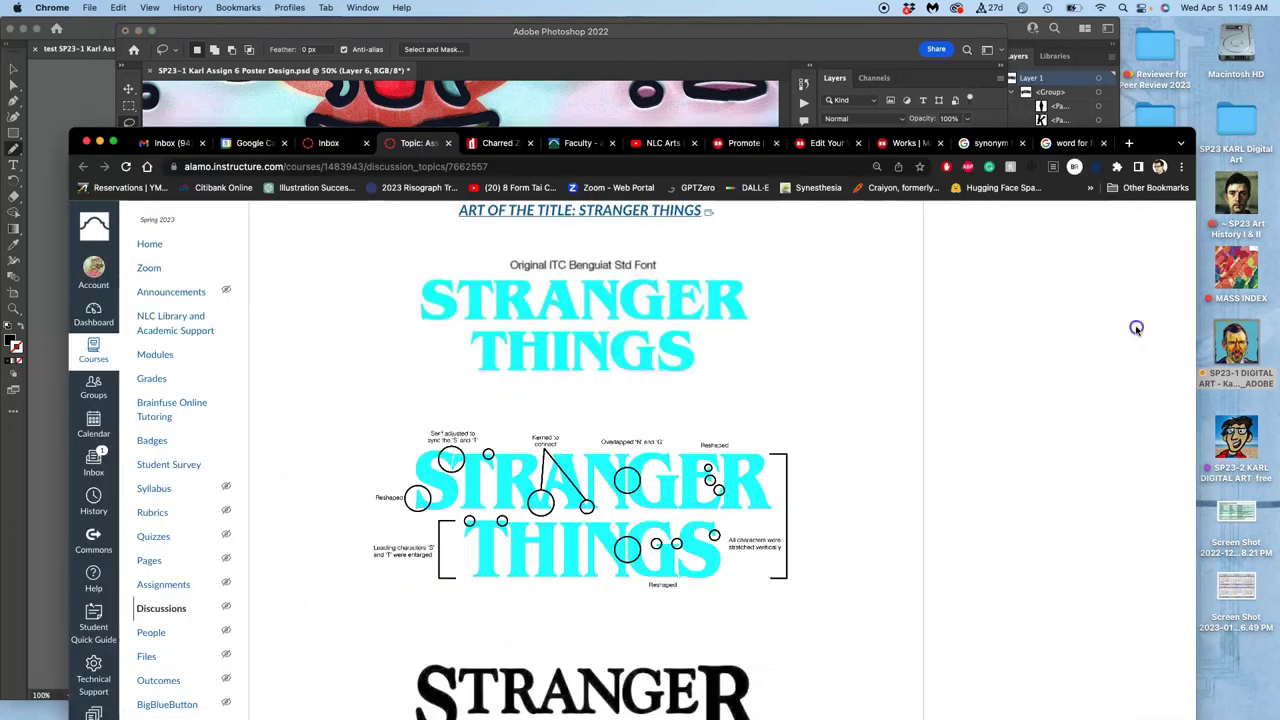
{"action": "left_click", "coordinate": [1138, 326]}
{"action": "left_click", "coordinate": [588, 112]}
{"action": "left_click_drag", "start_coordinate": [520, 395], "coordinate": [503, 368]}
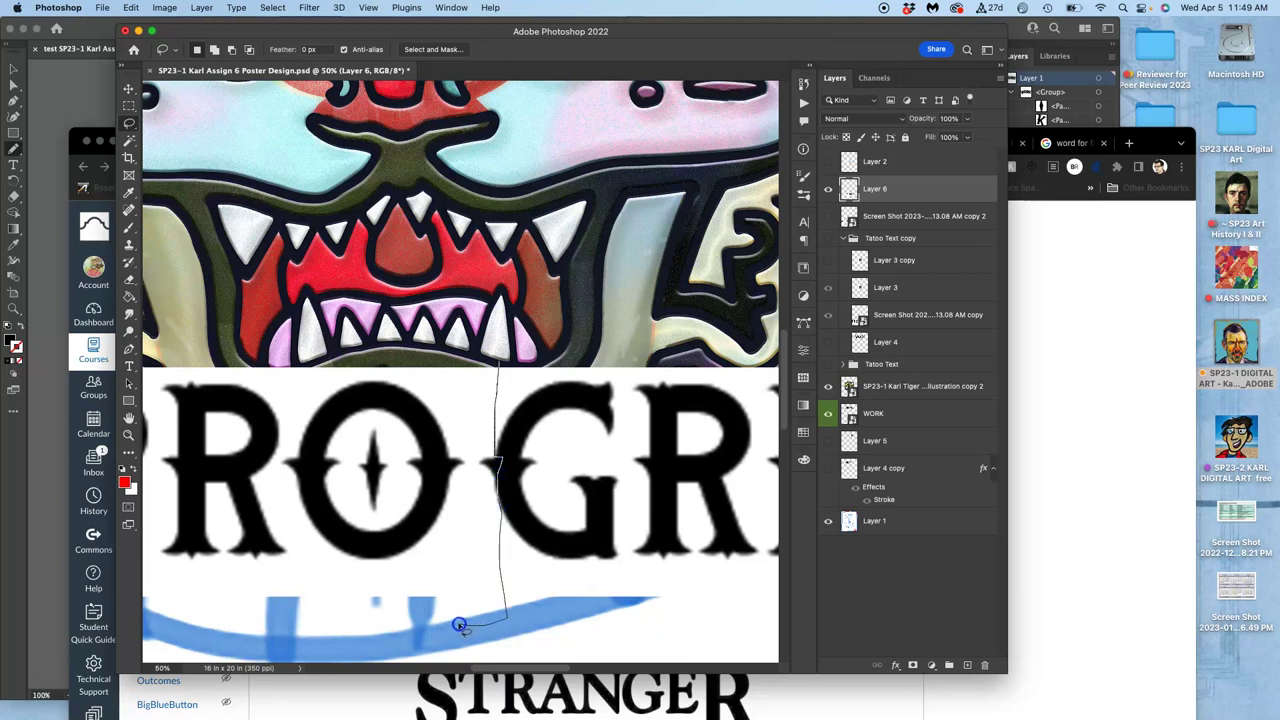
Step: Lasso around the GRESS letters of PROGRESS
{"action": "mouse_move", "coordinate": [510, 627]}
{"action": "left_mouse_down"}
{"action": "mouse_move", "coordinate": [749, 648]}
{"action": "mouse_move", "coordinate": [813, 635]}
{"action": "left_mouse_up"}
{"action": "key", "text": "super+minus"}
{"action": "key", "text": "super+minus"}
{"action": "key", "text": "super+minus"}
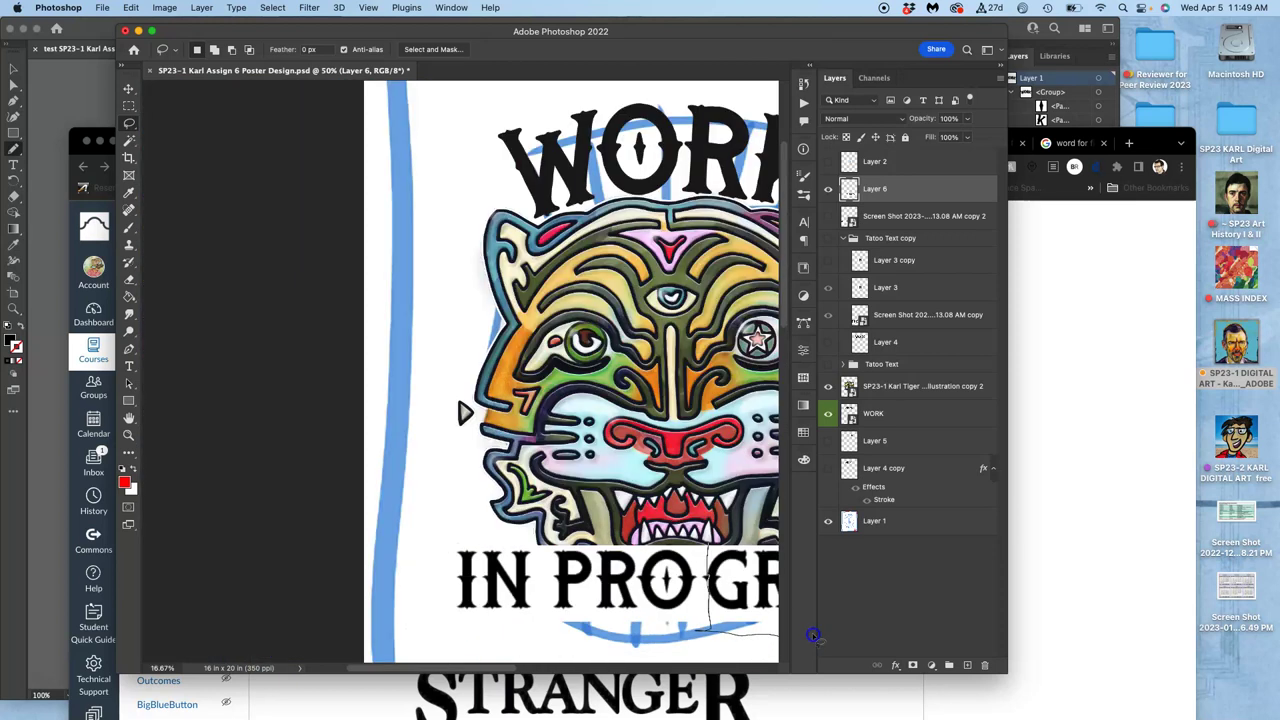
{"action": "left_click_drag", "start_coordinate": [808, 634], "coordinate": [666, 605]}
{"action": "mouse_move", "coordinate": [755, 516]}
{"action": "left_mouse_down"}
{"action": "mouse_move", "coordinate": [719, 504]}
{"action": "mouse_move", "coordinate": [541, 514]}
{"action": "left_mouse_up"}
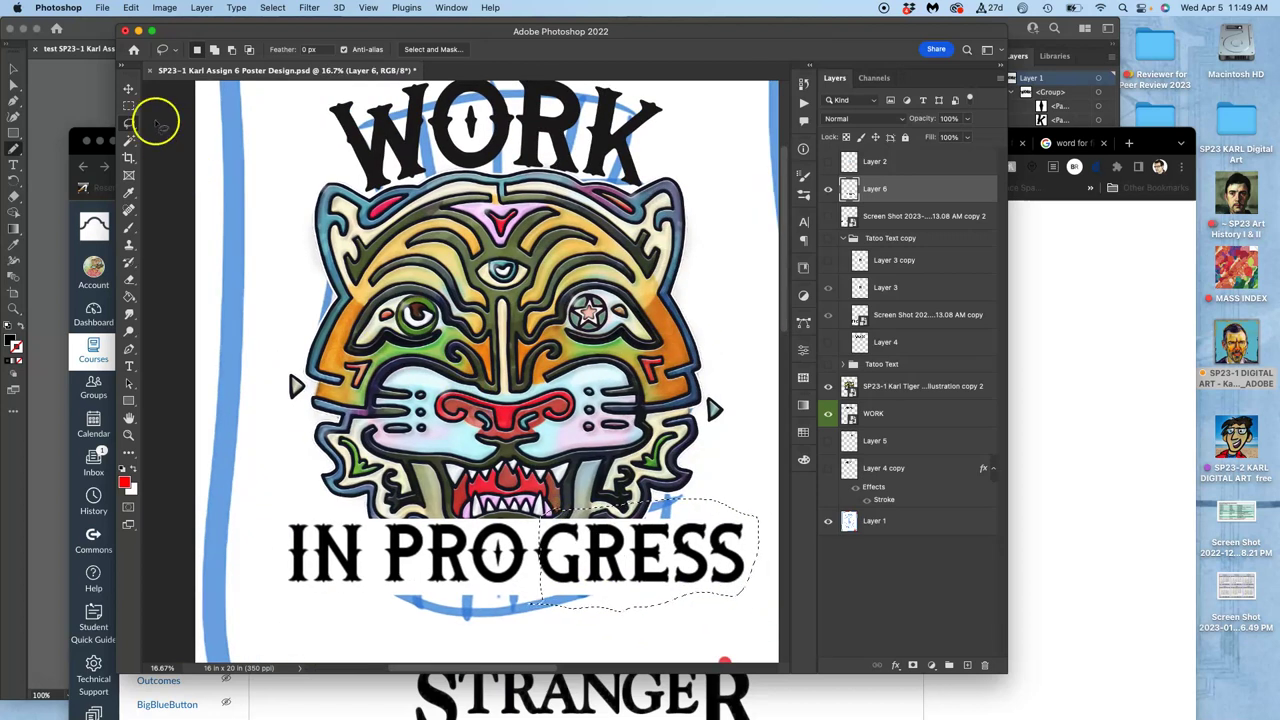
Step: Slide the selected GRESS letters left so they sit beside PRO
{"action": "left_click", "coordinate": [128, 88]}
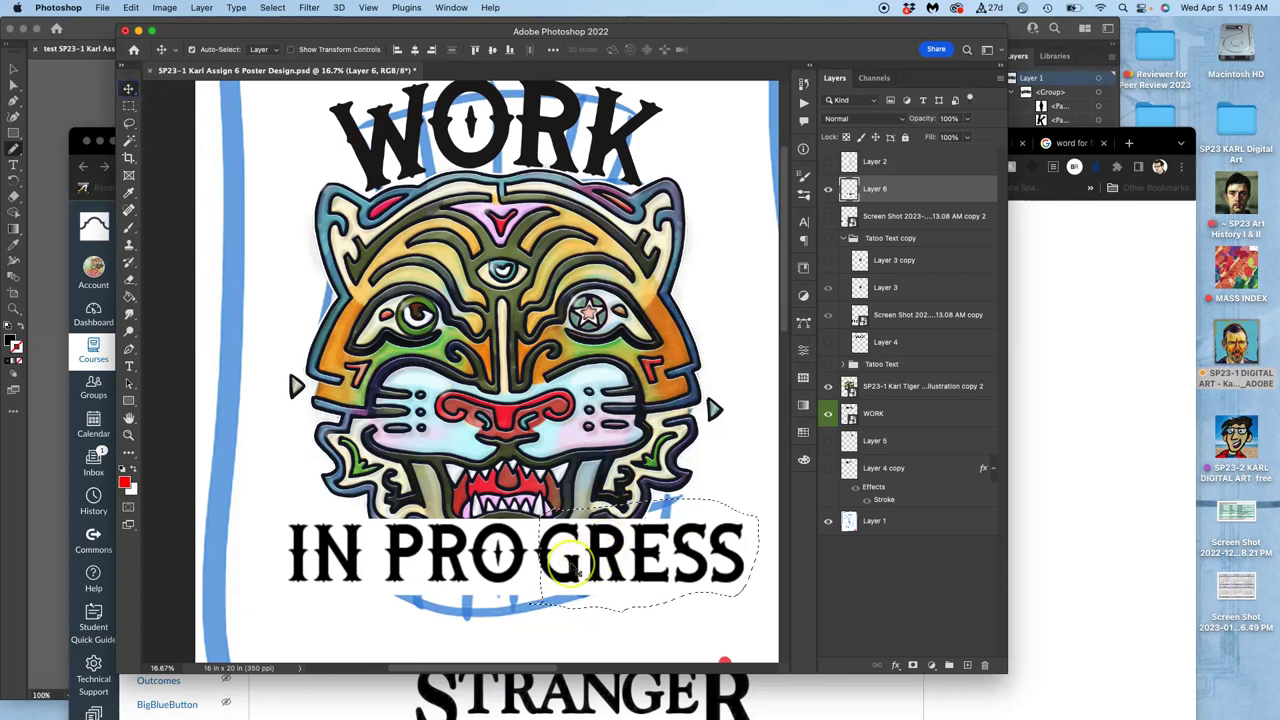
{"action": "scroll", "coordinate": [572, 566], "scroll_direction": "up", "scroll_amount": 3}
{"action": "scroll", "coordinate": [575, 569], "scroll_direction": "down", "scroll_amount": 3}
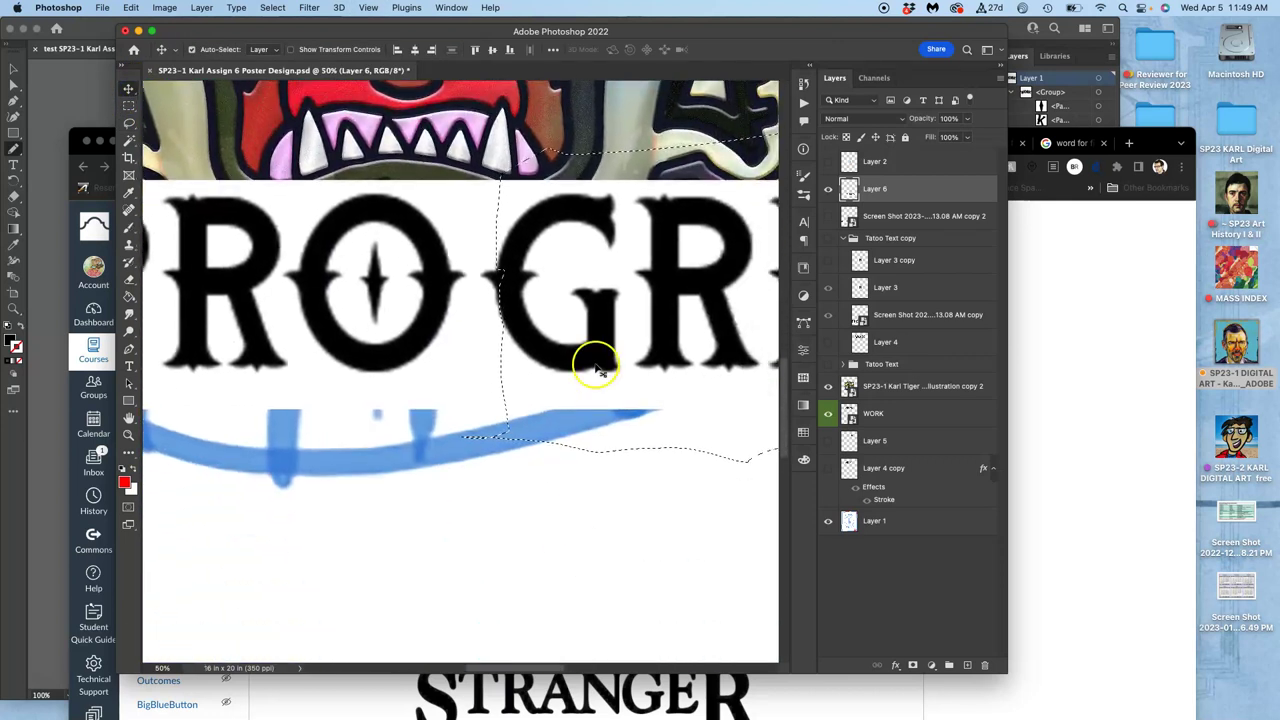
{"action": "mouse_move", "coordinate": [585, 355]}
{"action": "left_mouse_down"}
{"action": "mouse_move", "coordinate": [600, 345]}
{"action": "mouse_move", "coordinate": [565, 352]}
{"action": "left_mouse_up"}
{"action": "key", "text": "super+minus"}
{"action": "key", "text": "super+minus"}
Step: Deselect GRESS, zoom out to view the whole poster, then reselect it
{"action": "left_click", "coordinate": [488, 441]}
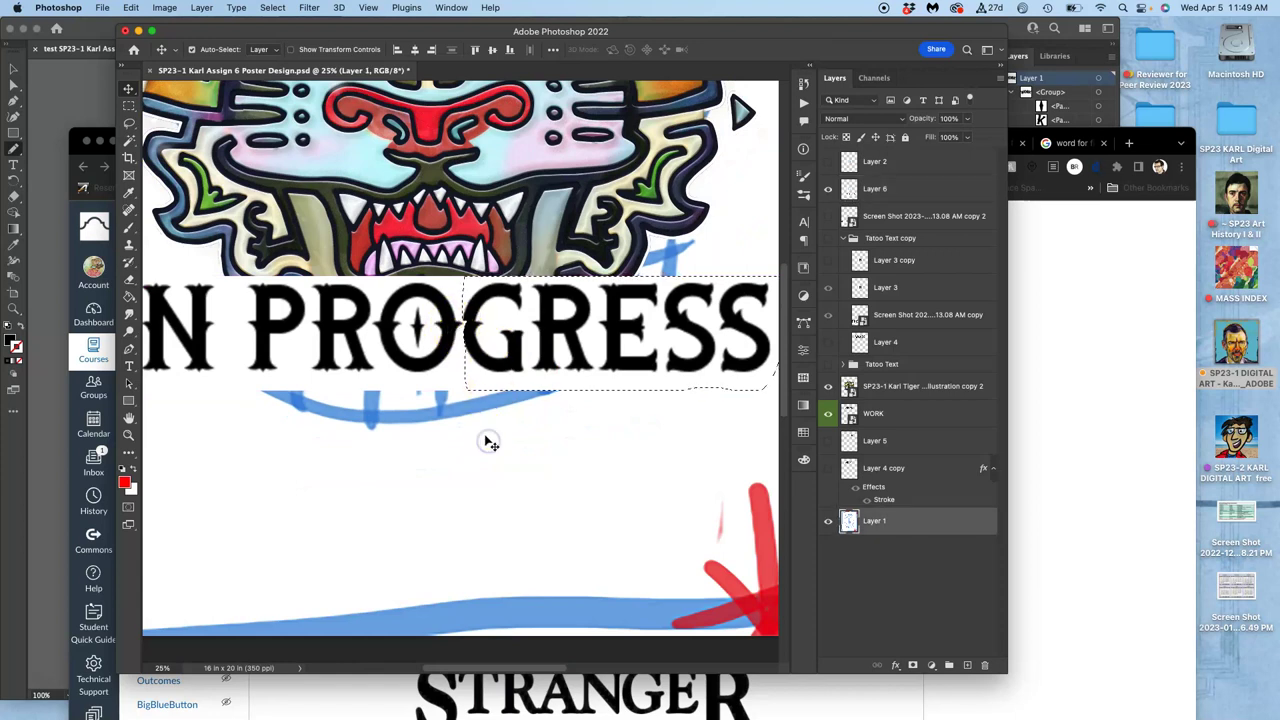
{"action": "key", "text": "super+d"}
{"action": "left_click", "coordinate": [499, 432]}
{"action": "scroll", "coordinate": [499, 432], "scroll_direction": "up", "scroll_amount": 2}
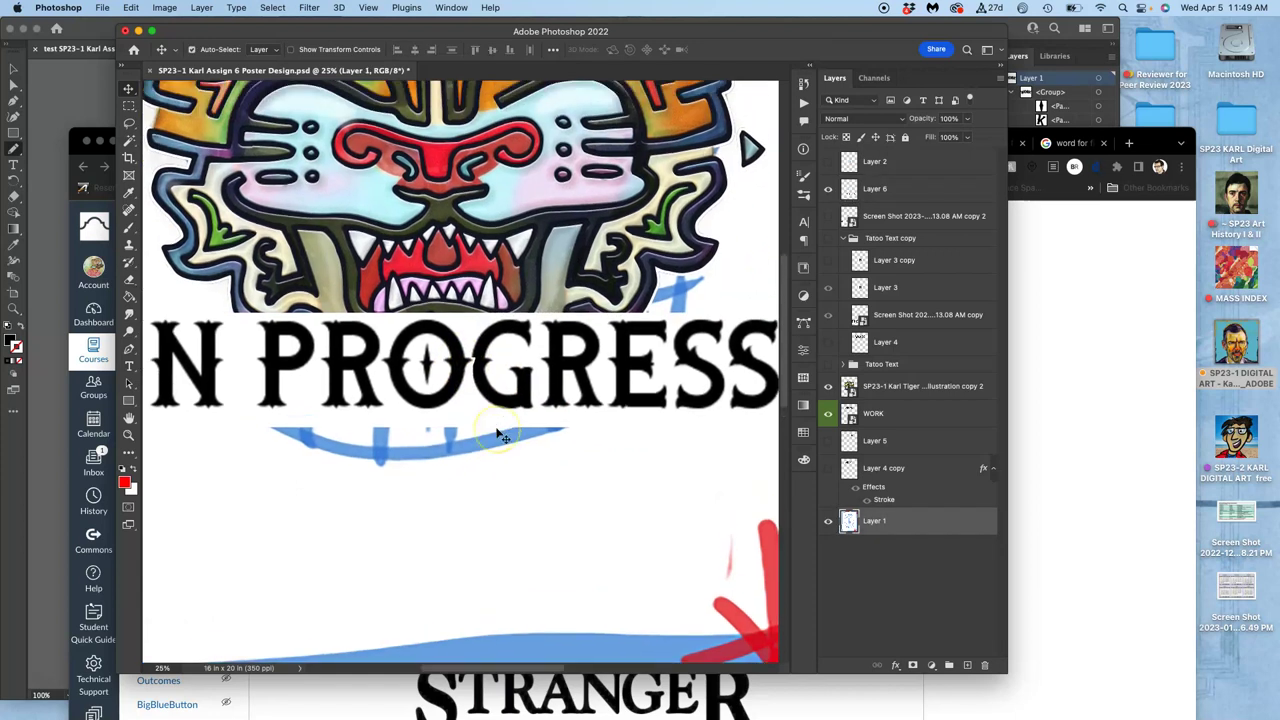
{"action": "key", "text": "super+minus"}
{"action": "key", "text": "super+minus"}
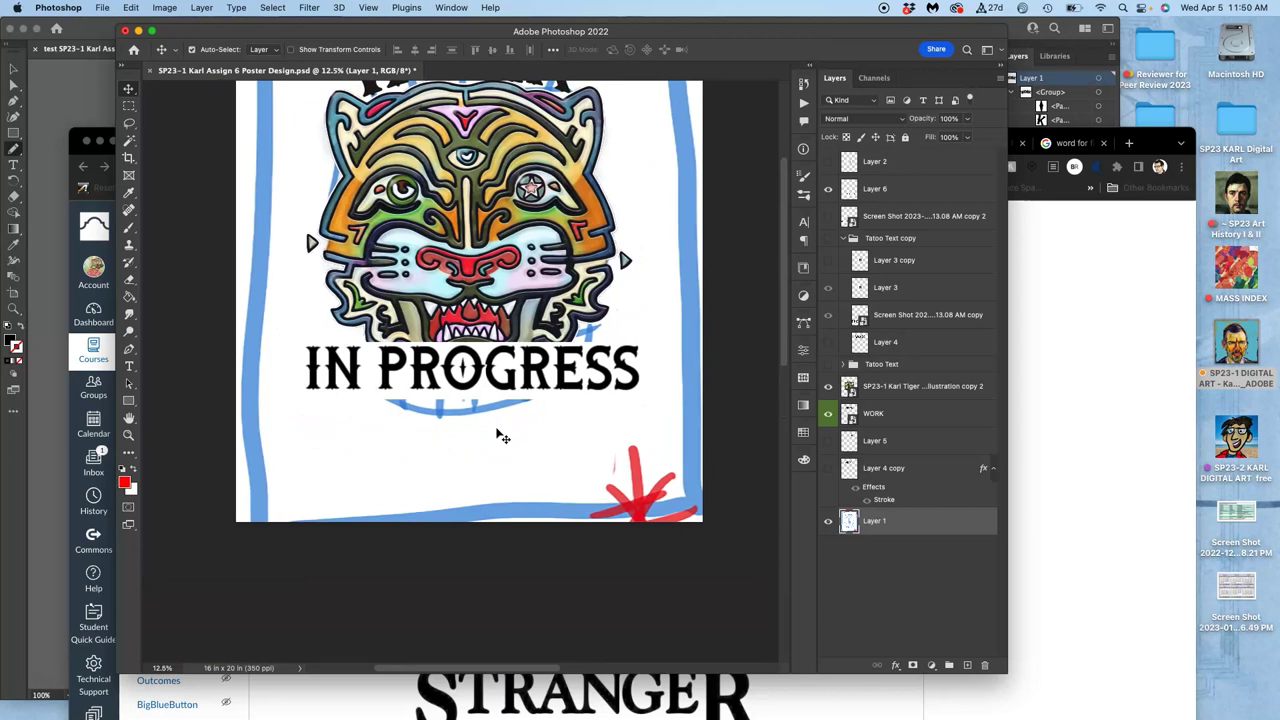
{"action": "key", "text": "super+shift+d"}
{"action": "key", "text": "super+d"}
{"action": "scroll", "coordinate": [502, 437], "scroll_direction": "up", "scroll_amount": 2}
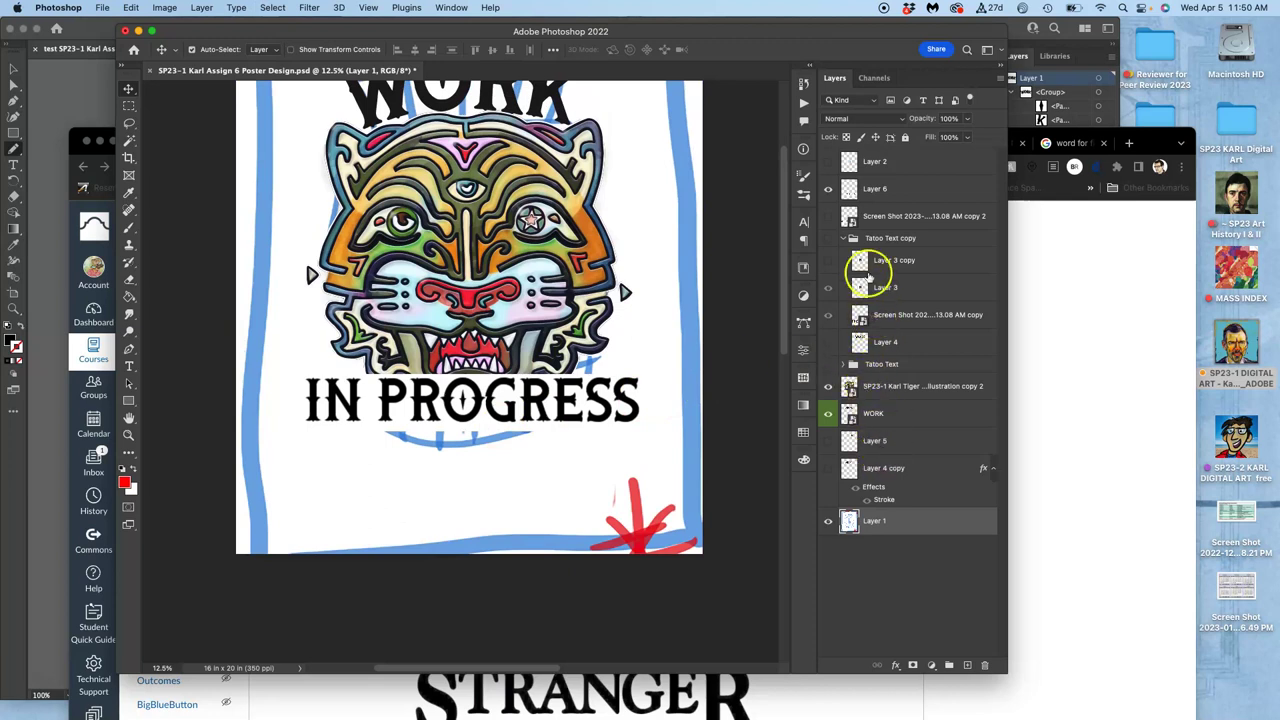
{"action": "left_click", "coordinate": [834, 191]}
{"action": "left_click", "coordinate": [834, 191]}
{"action": "left_click", "coordinate": [866, 192]}
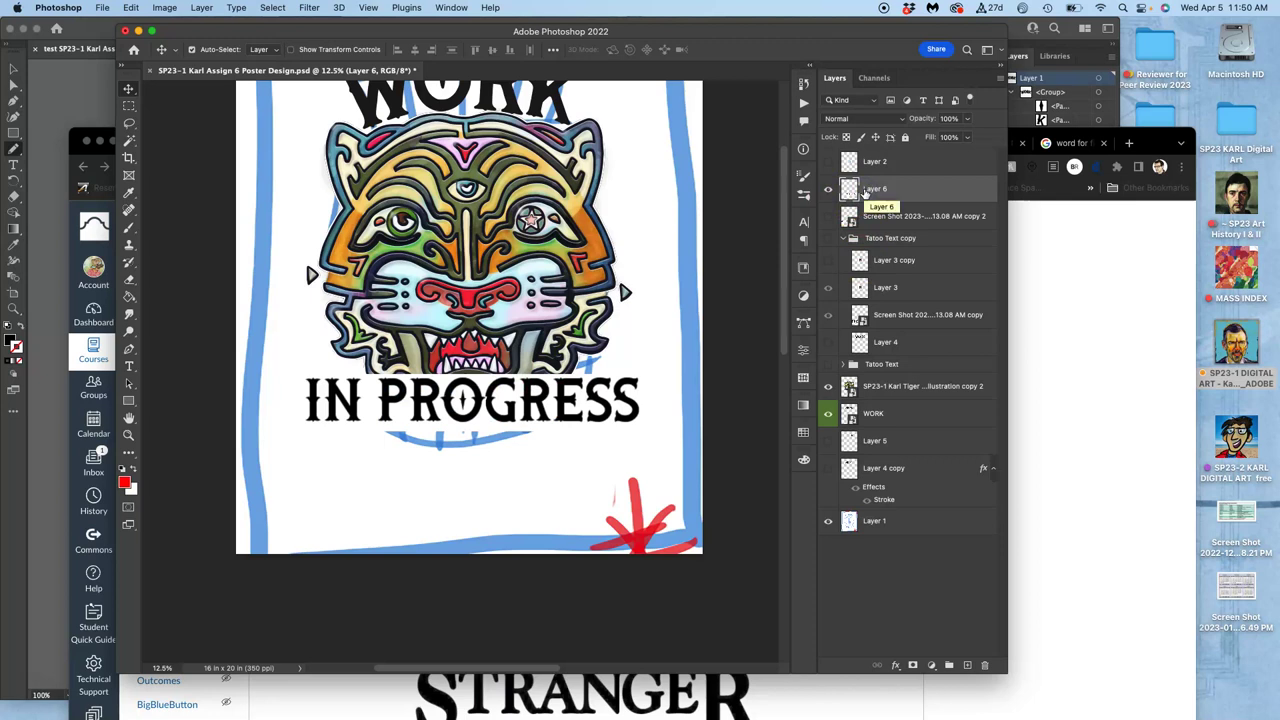
{"action": "scroll", "coordinate": [629, 186], "scroll_direction": "up", "scroll_amount": 3}
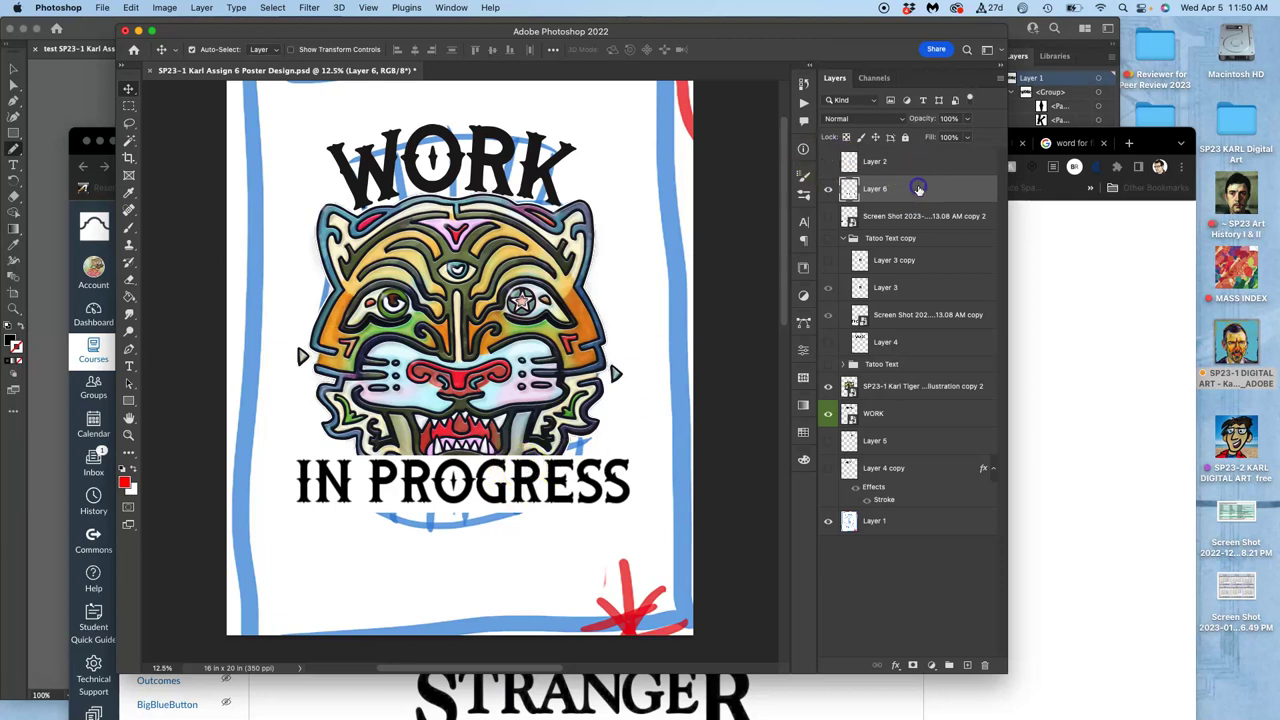
Step: Duplicate the IN PROGRESS layer and start a free transform on the copy
{"action": "key", "text": "super+j"}
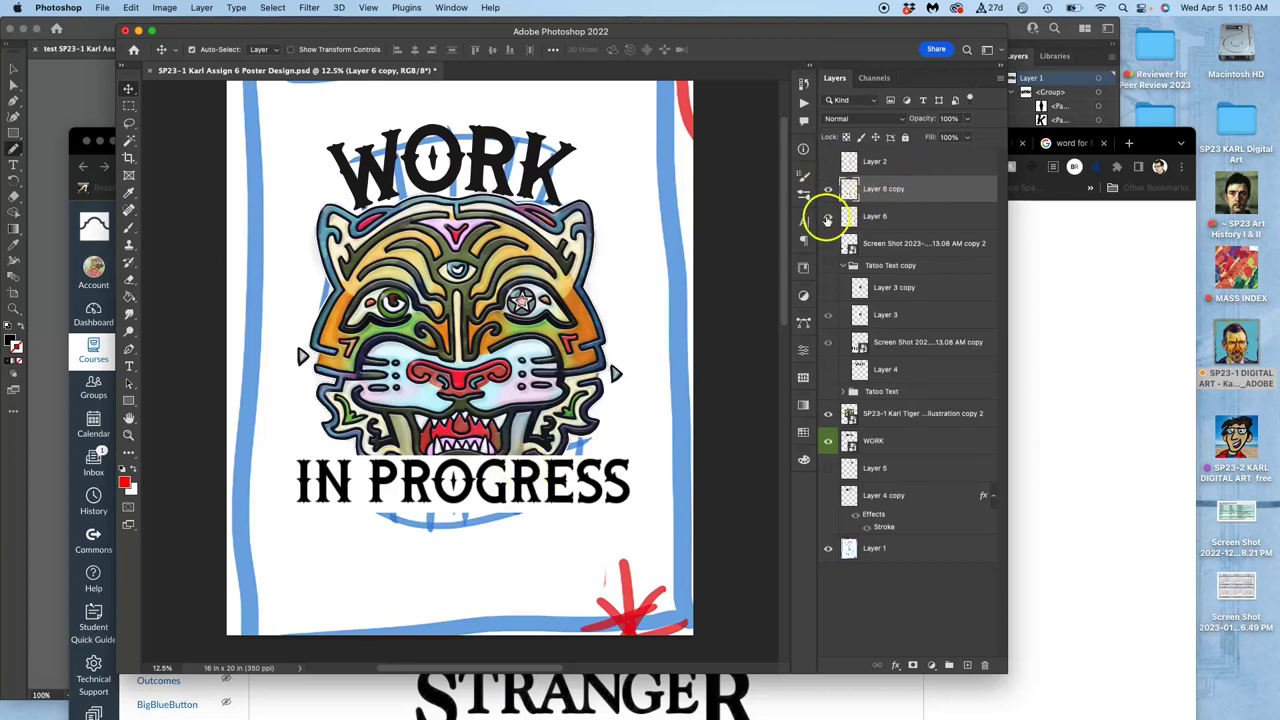
{"action": "key", "text": "super+t"}
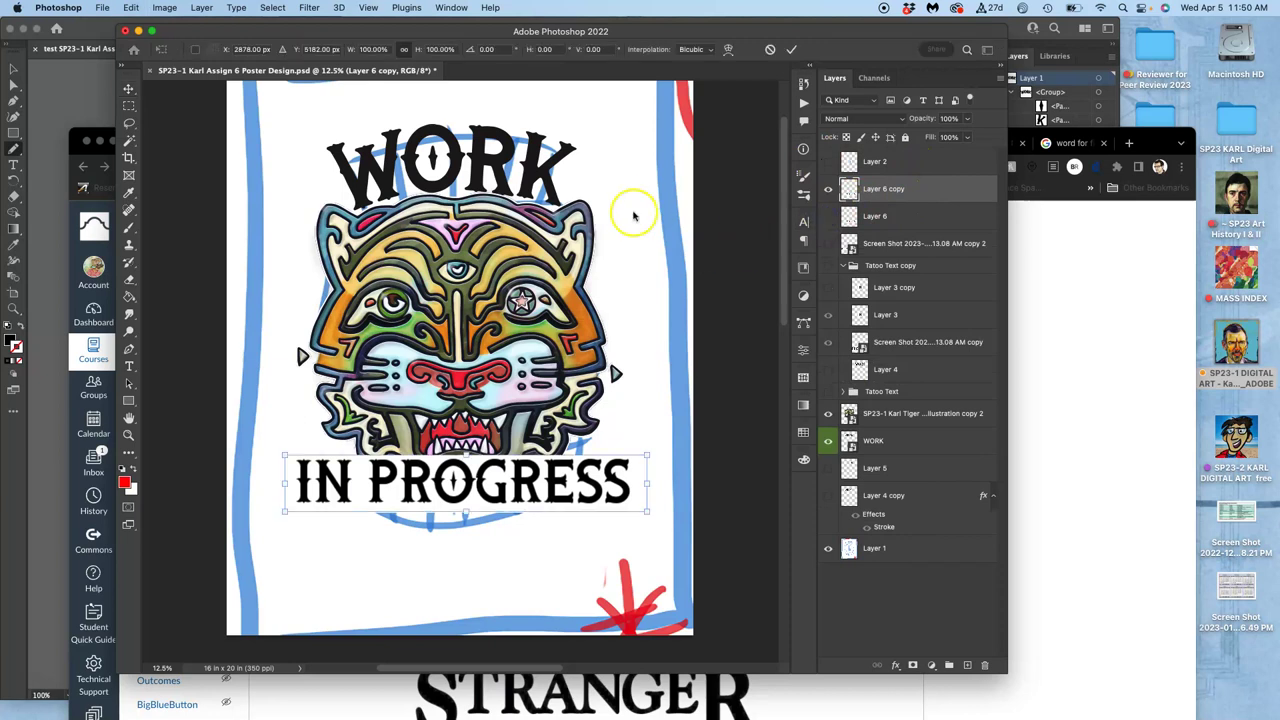
{"action": "left_click_drag", "start_coordinate": [868, 32], "coordinate": [875, 61]}
Step: Warp the copy into a gentle downward curve by lowering the mesh's bottom and top centres
{"action": "left_click", "coordinate": [733, 81]}
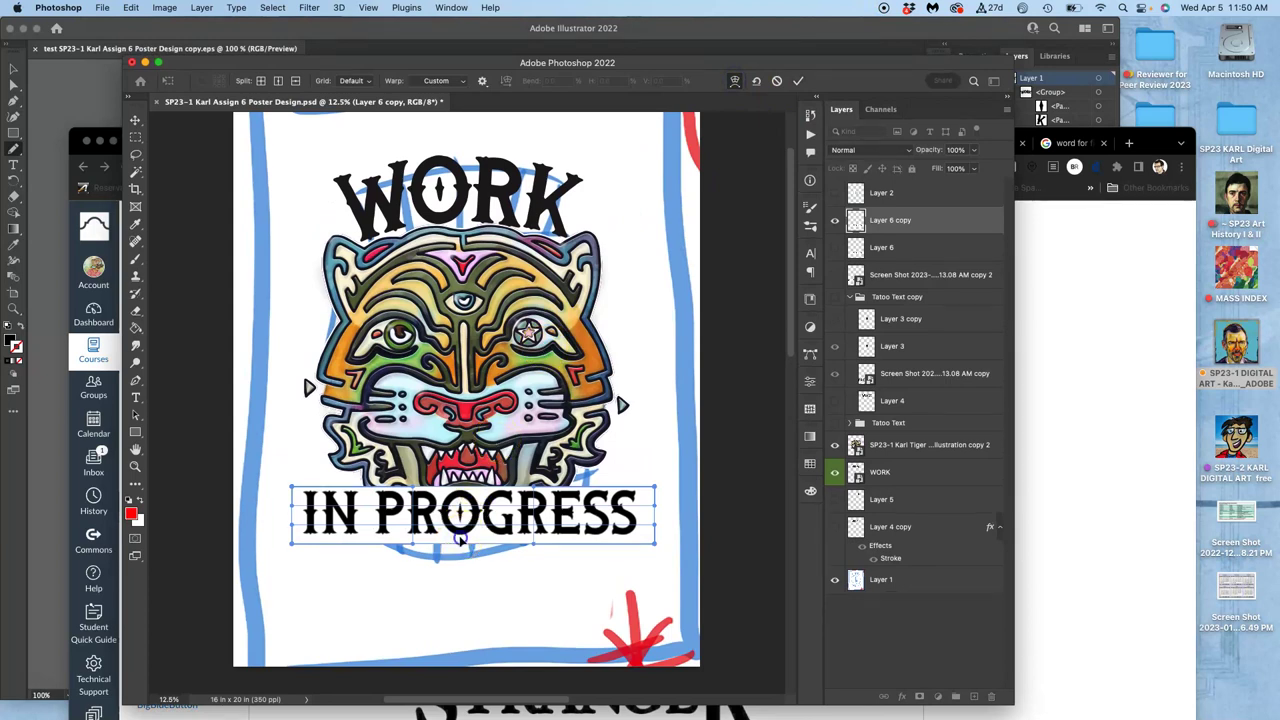
{"action": "left_click_drag", "start_coordinate": [460, 540], "coordinate": [474, 585]}
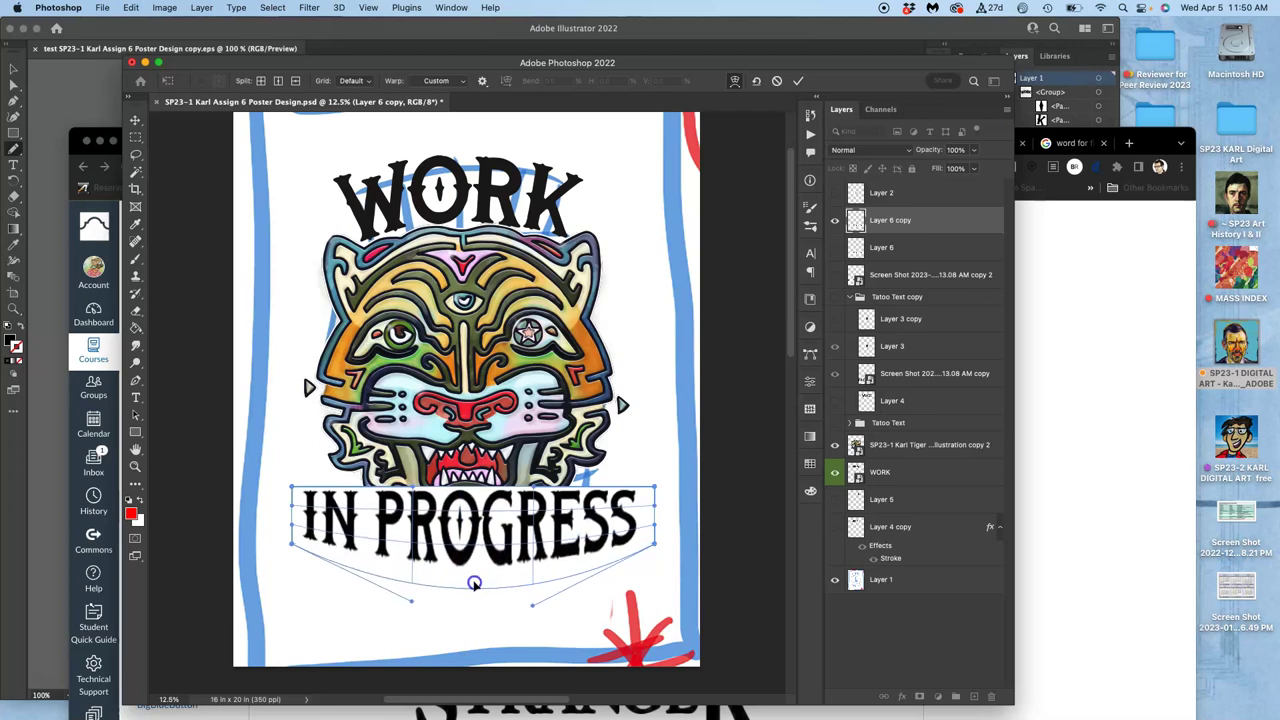
{"action": "left_click", "coordinate": [472, 490]}
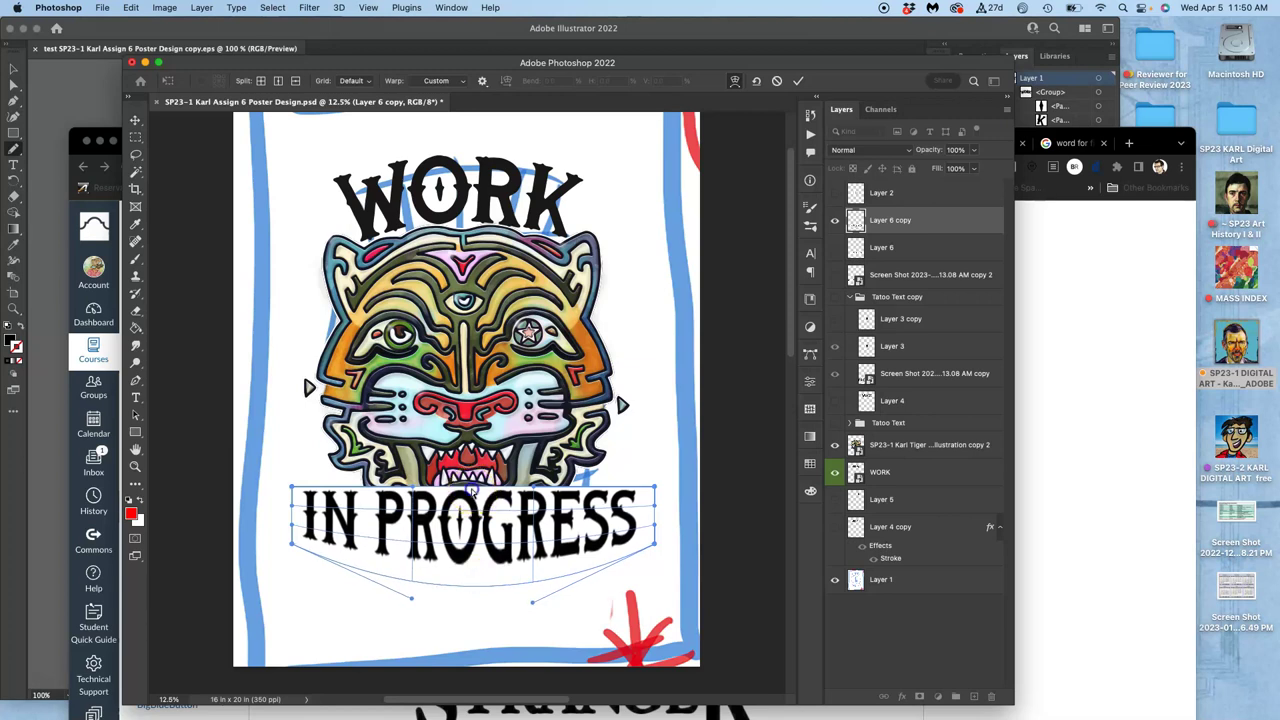
{"action": "left_click_drag", "start_coordinate": [470, 491], "coordinate": [470, 503]}
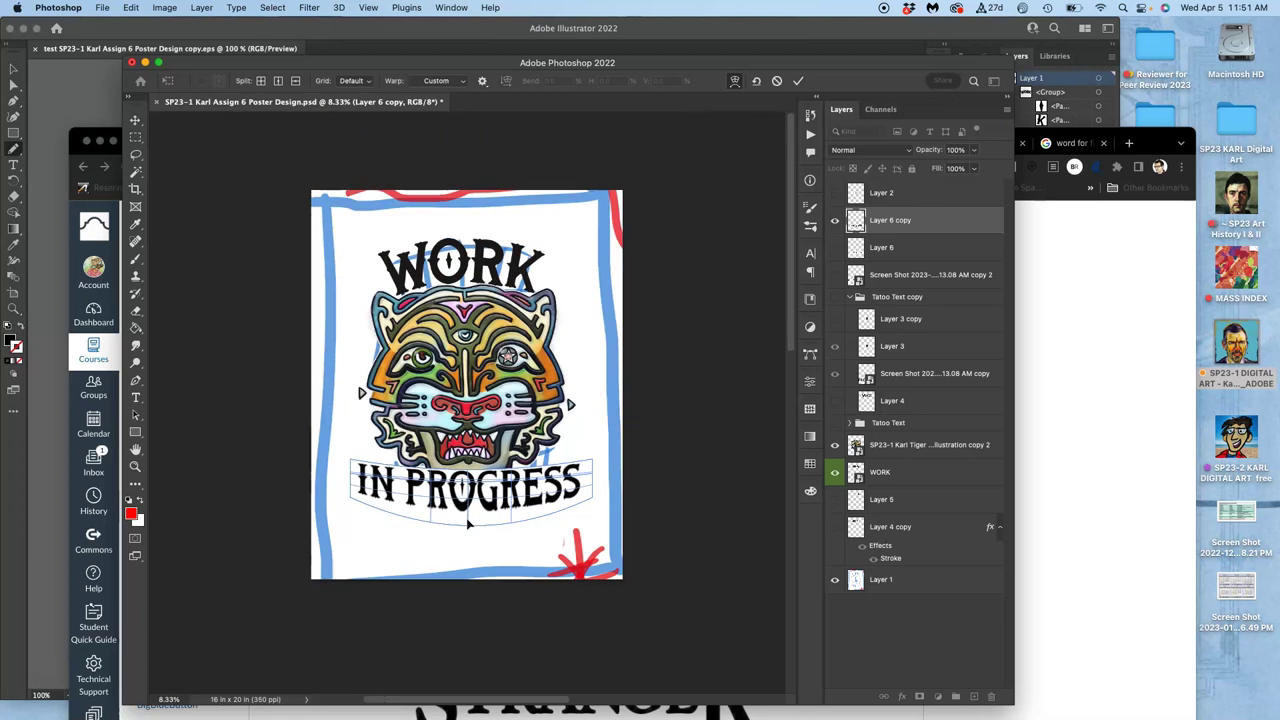
{"action": "scroll", "coordinate": [467, 523], "scroll_direction": "up", "scroll_amount": 3}
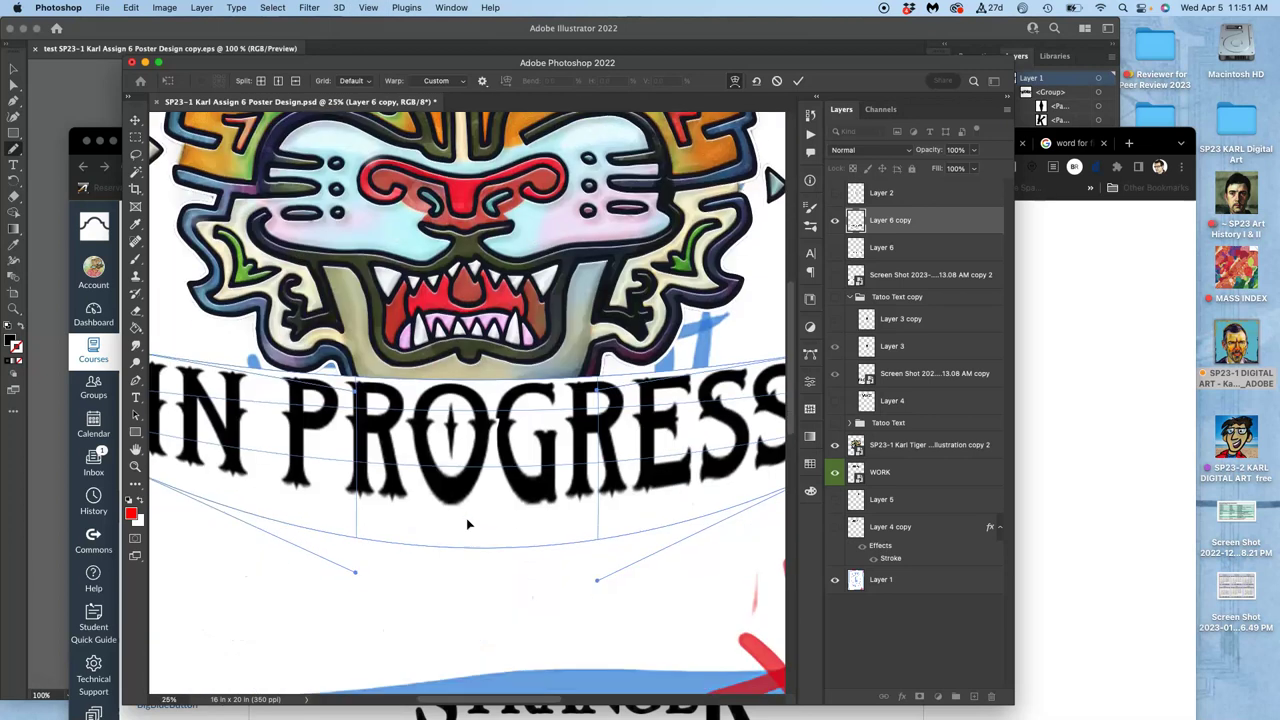
{"action": "scroll", "coordinate": [467, 523], "scroll_direction": "down", "scroll_amount": 1}
{"action": "left_click", "coordinate": [462, 450]}
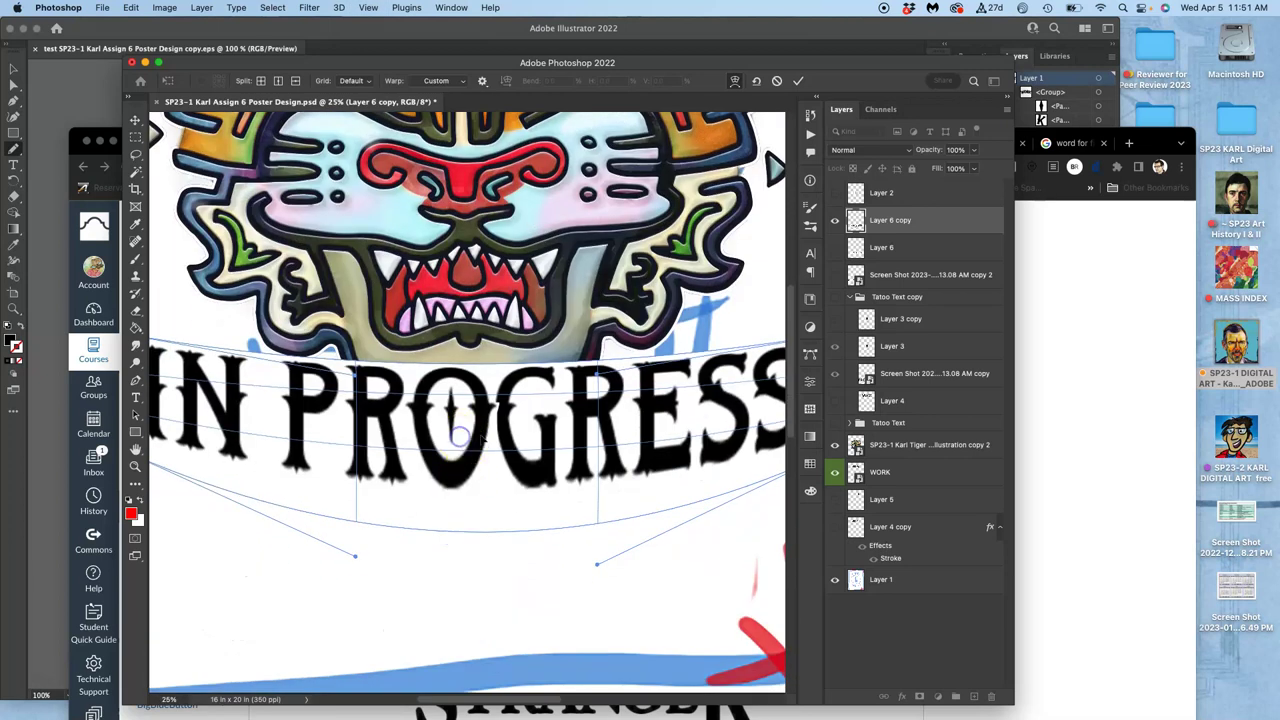
{"action": "left_click_drag", "start_coordinate": [460, 436], "coordinate": [484, 460]}
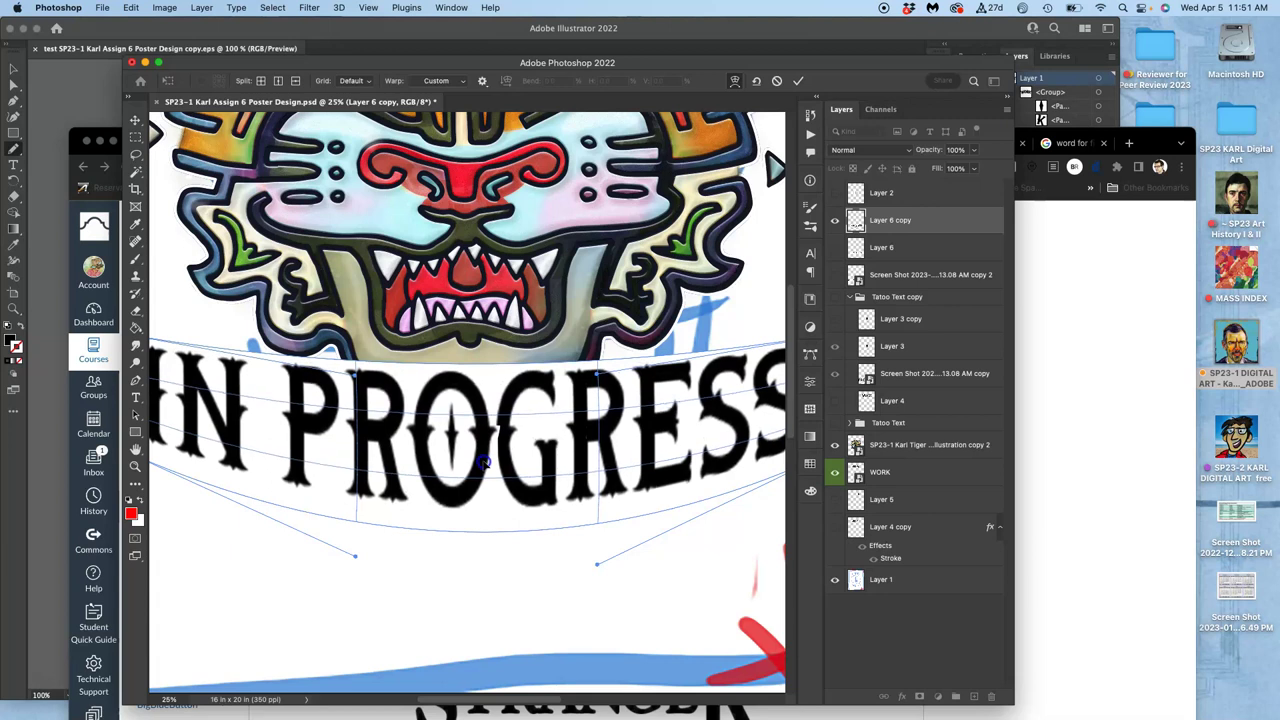
{"action": "key", "text": "super+minus"}
{"action": "key", "text": "super+minus"}
{"action": "left_click", "coordinate": [618, 398]}
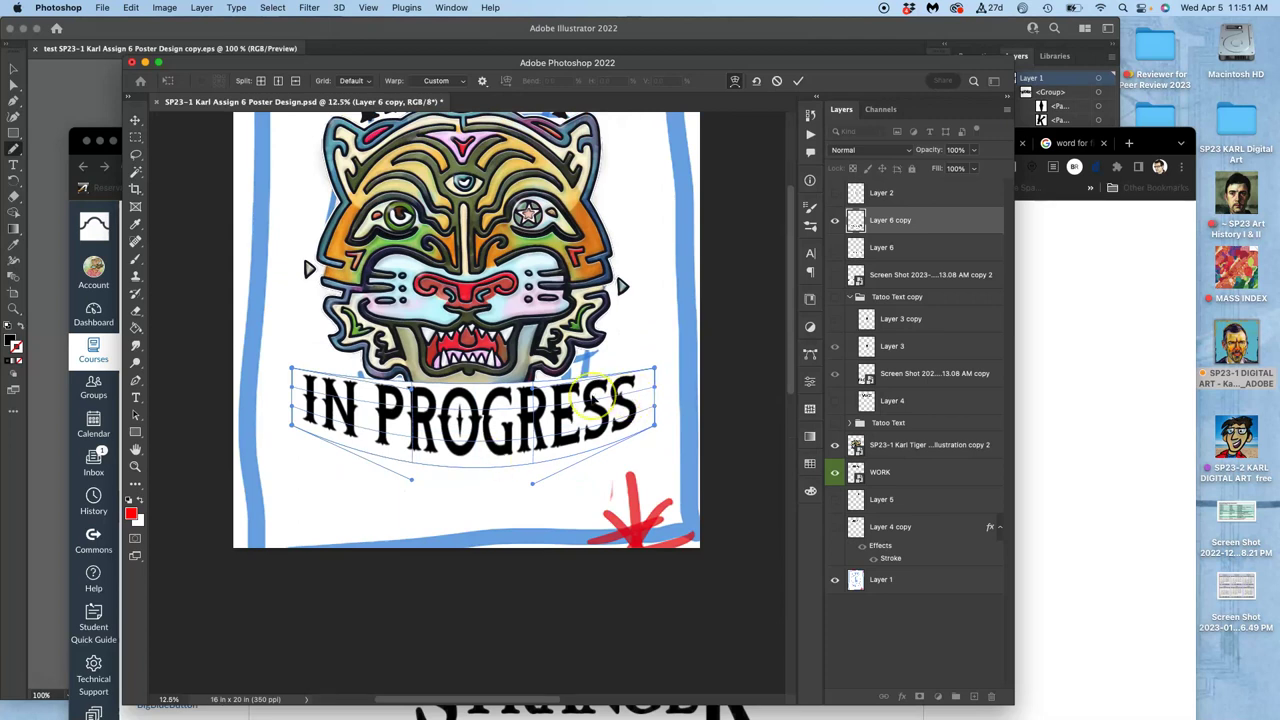
Step: Commit the arch and scale the curved IN PROGRESS down to about 66%
{"action": "key", "text": "Return"}
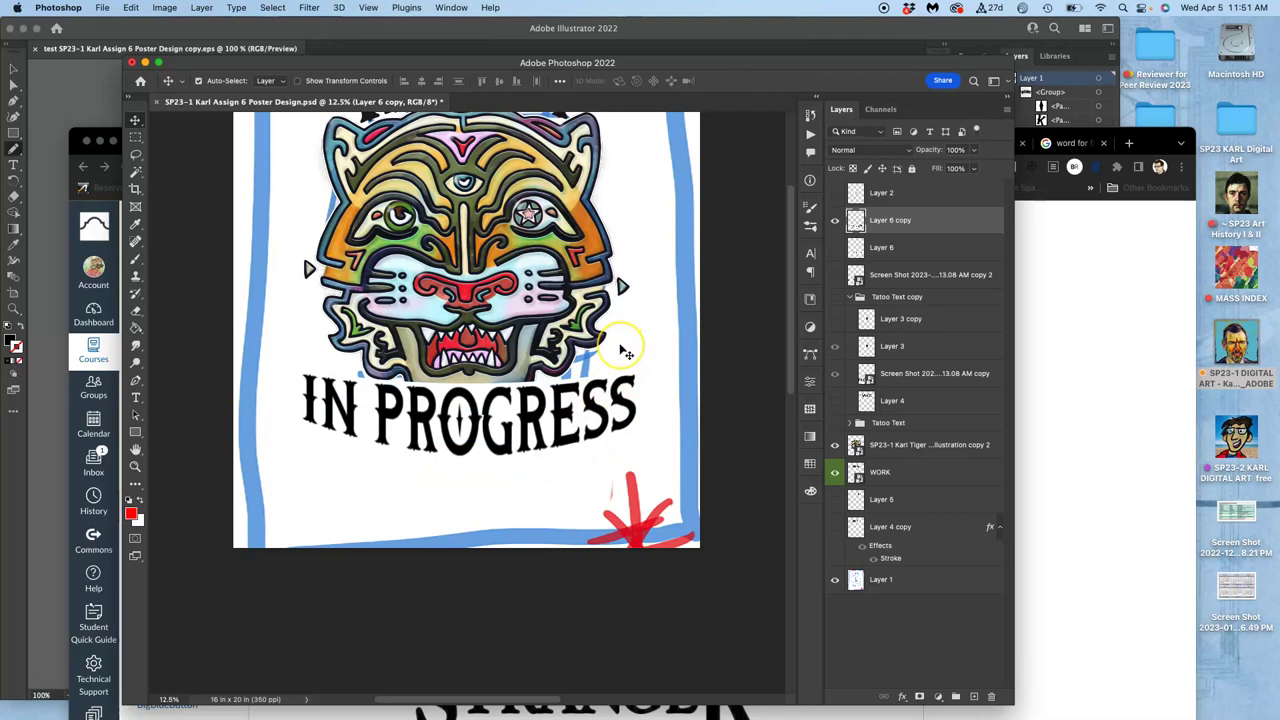
{"action": "key", "text": "super+t"}
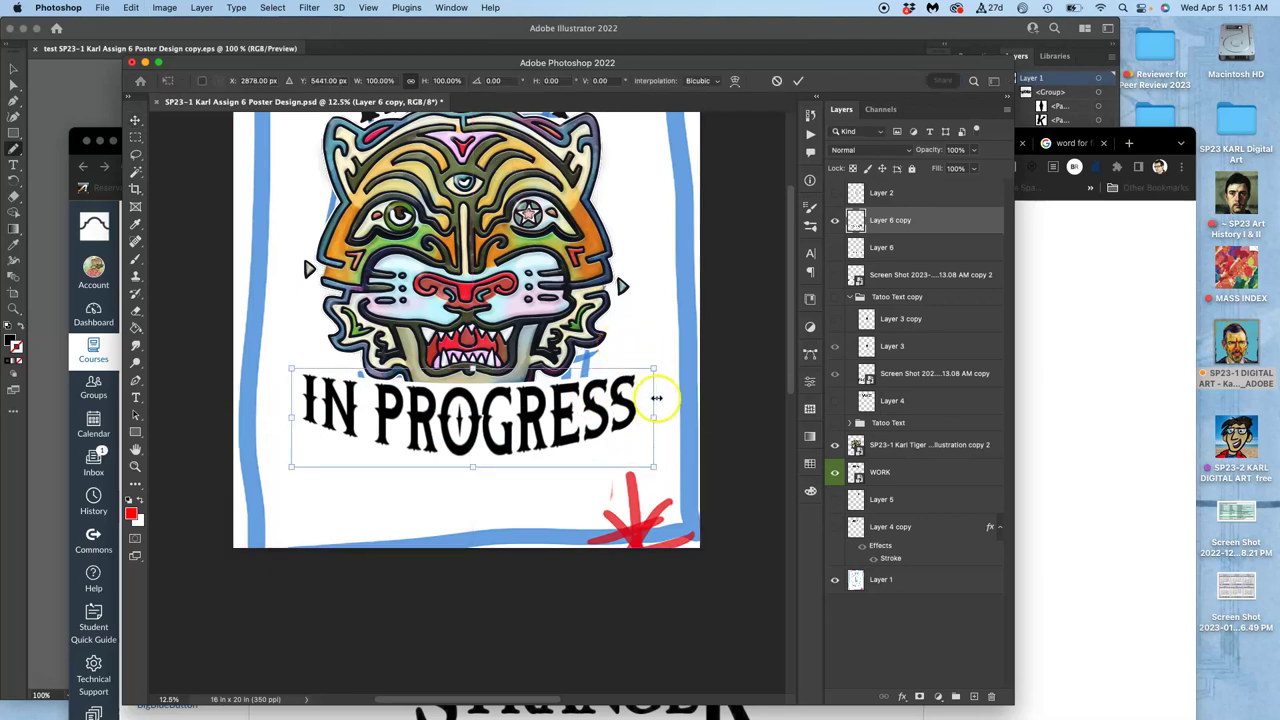
{"action": "left_click_drag", "start_coordinate": [651, 370], "coordinate": [593, 393]}
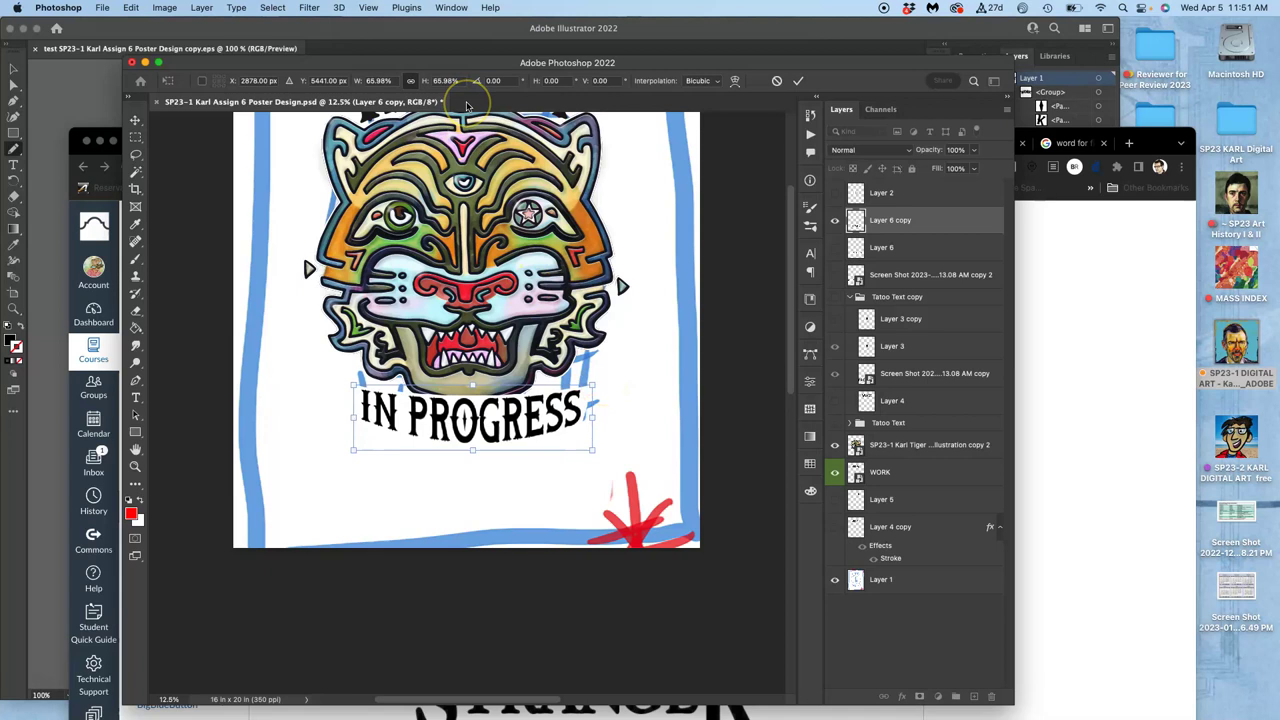
Step: Show rulers and place two horizontal guides above the IN PROGRESS text
{"action": "key", "text": "super+r"}
{"action": "left_click_drag", "start_coordinate": [479, 118], "coordinate": [484, 437]}
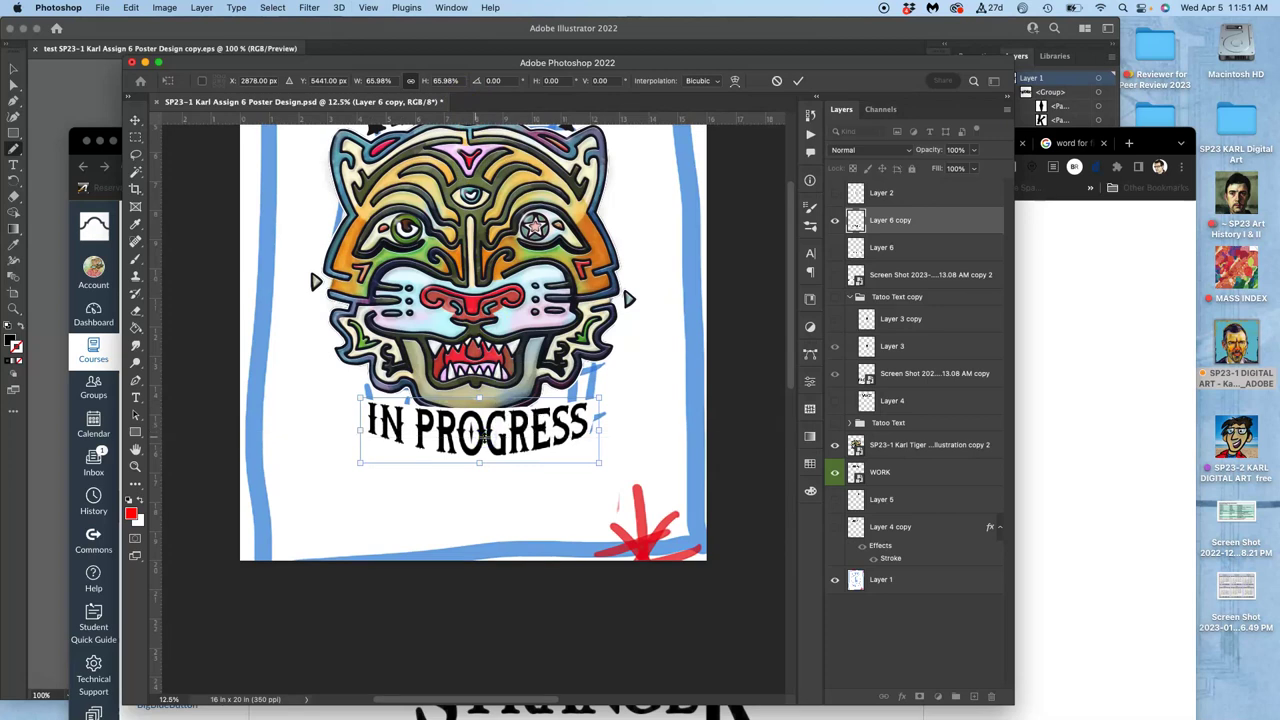
{"action": "key", "text": "super+semicolon"}
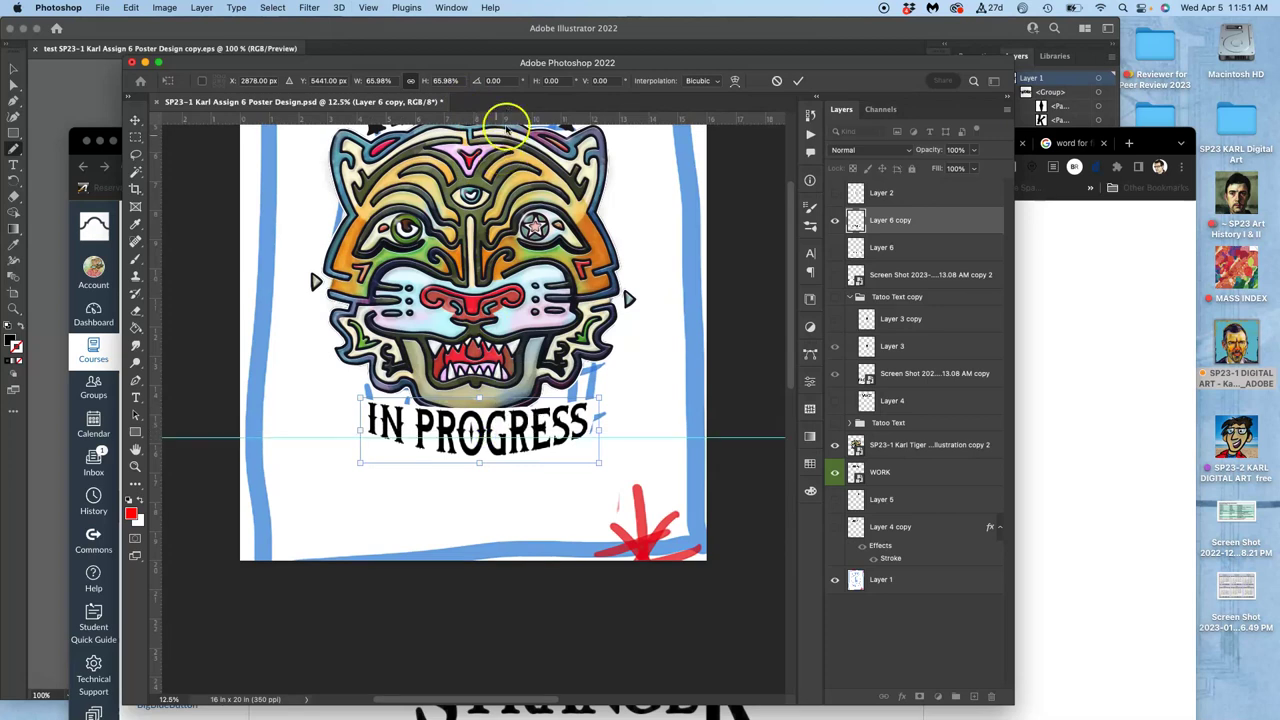
{"action": "left_click_drag", "start_coordinate": [506, 118], "coordinate": [518, 393]}
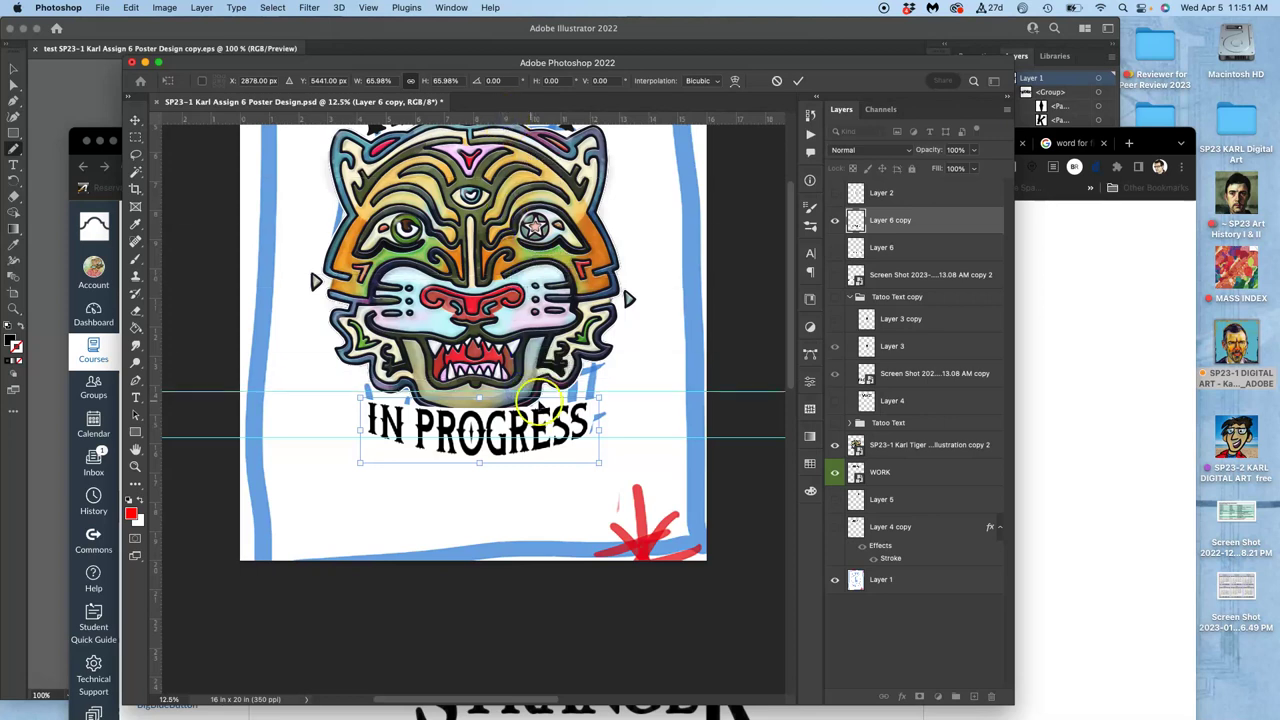
Step: Apply the 66% resize, duplicate the arched layer, and lower the new copy slightly
{"action": "key", "text": "Return"}
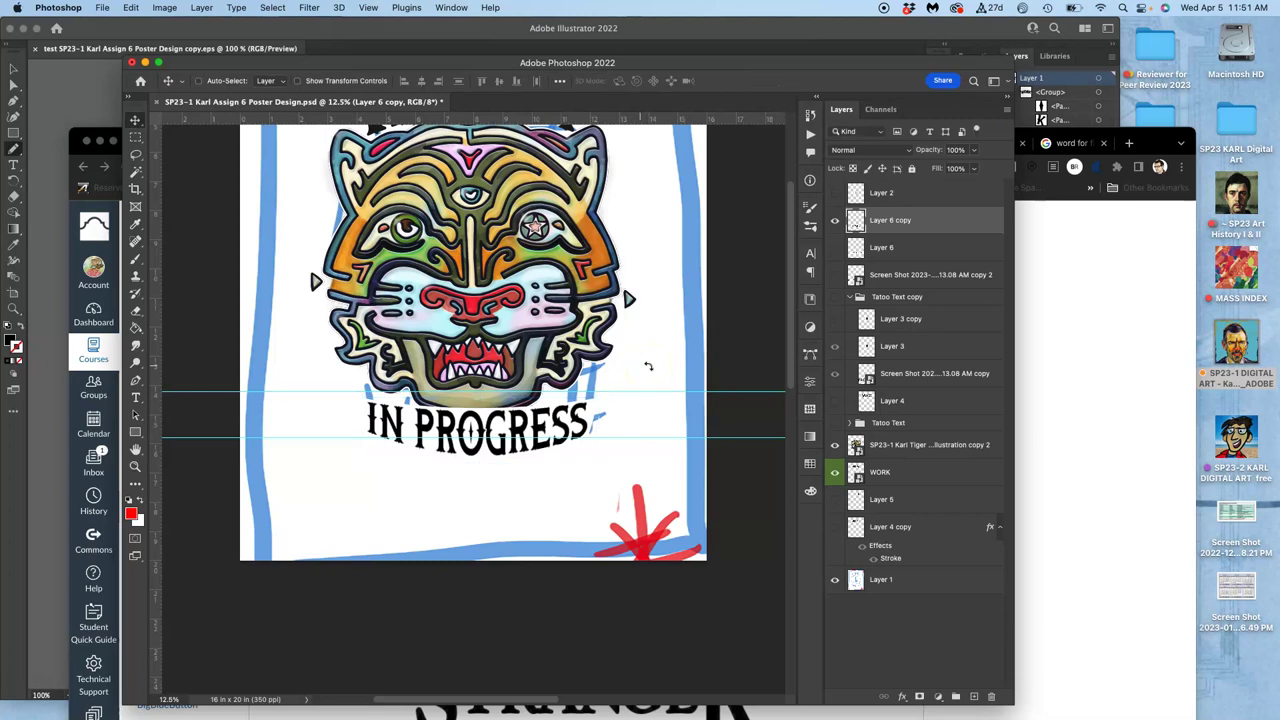
{"action": "key", "text": "super+j"}
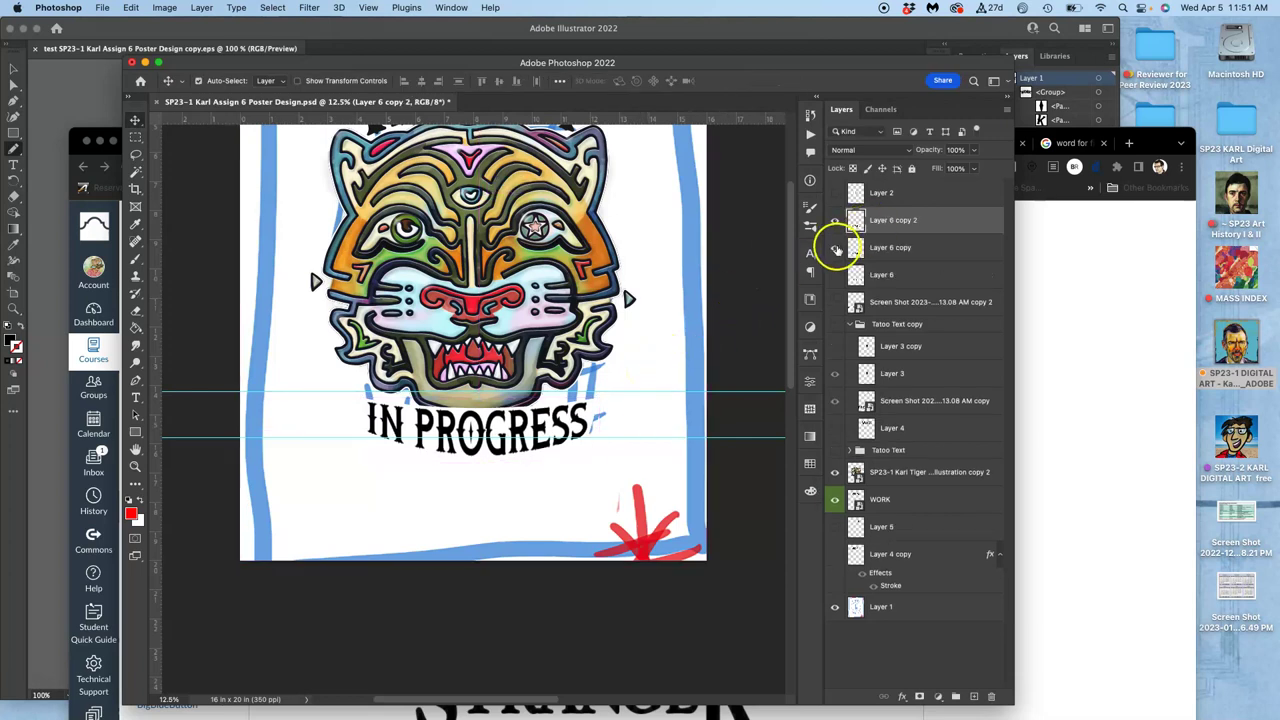
{"action": "key", "text": "super+equal"}
{"action": "key", "text": "super+equal"}
{"action": "key", "text": "super+equal"}
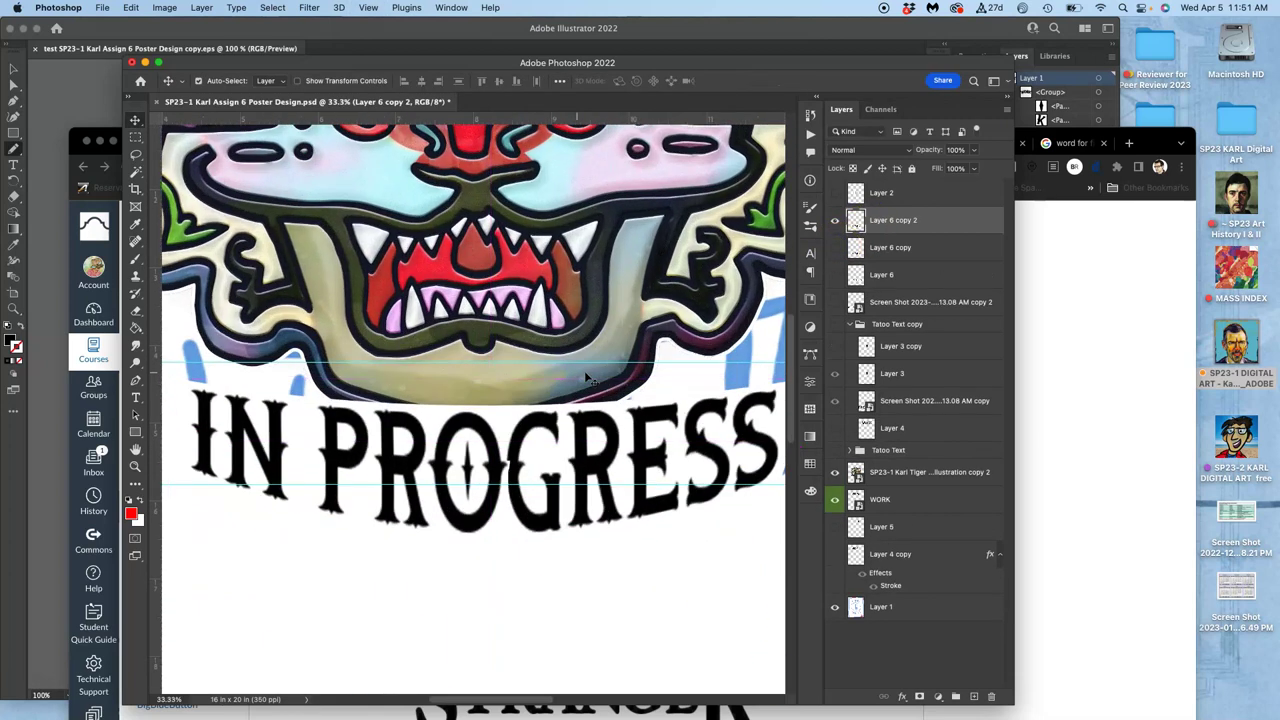
{"action": "scroll", "coordinate": [590, 378], "scroll_direction": "right", "scroll_amount": 2}
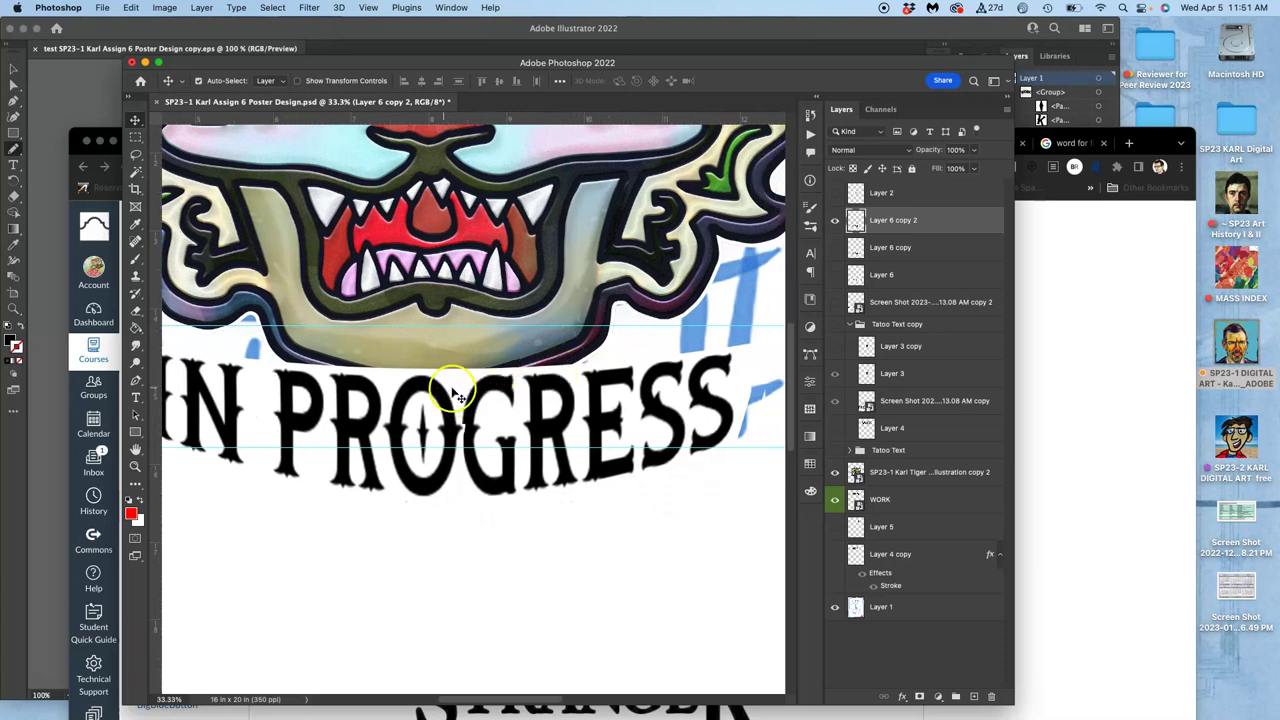
{"action": "left_click_drag", "start_coordinate": [452, 399], "coordinate": [455, 424]}
Step: Add vertical guides near the left and right sides of the poster
{"action": "scroll", "coordinate": [455, 424], "scroll_direction": "down", "scroll_amount": 2}
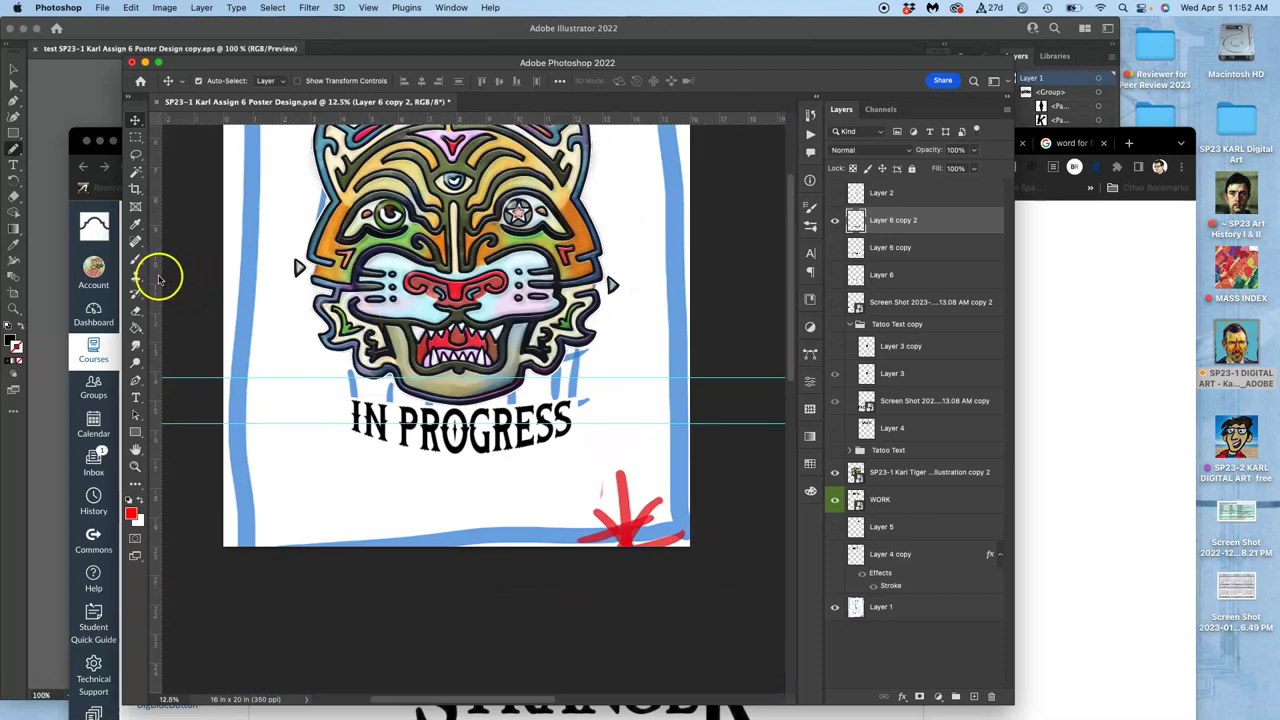
{"action": "left_click_drag", "start_coordinate": [160, 277], "coordinate": [344, 290]}
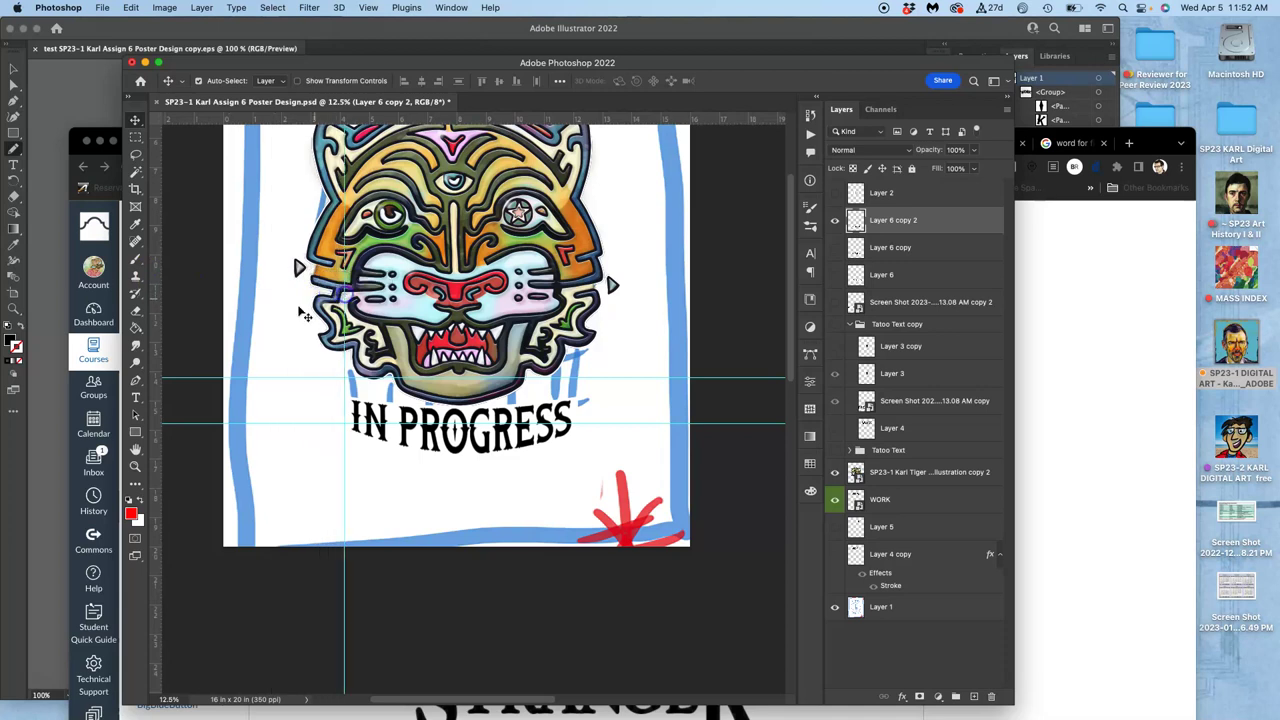
{"action": "left_click_drag", "start_coordinate": [158, 305], "coordinate": [575, 371]}
{"action": "scroll", "coordinate": [575, 372], "scroll_direction": "up", "scroll_amount": 3}
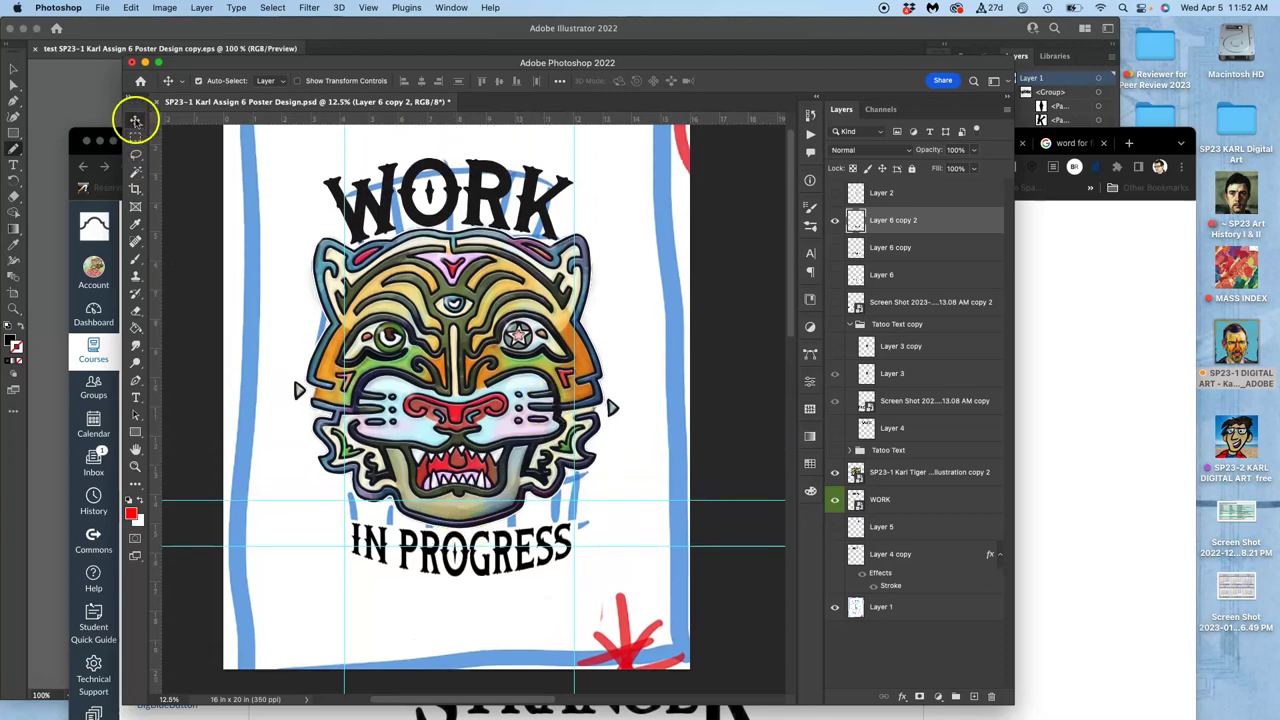
Step: Nudge the IN PROGRESS text slightly left and down beneath the tiger
{"action": "left_click_drag", "start_coordinate": [483, 538], "coordinate": [464, 528]}
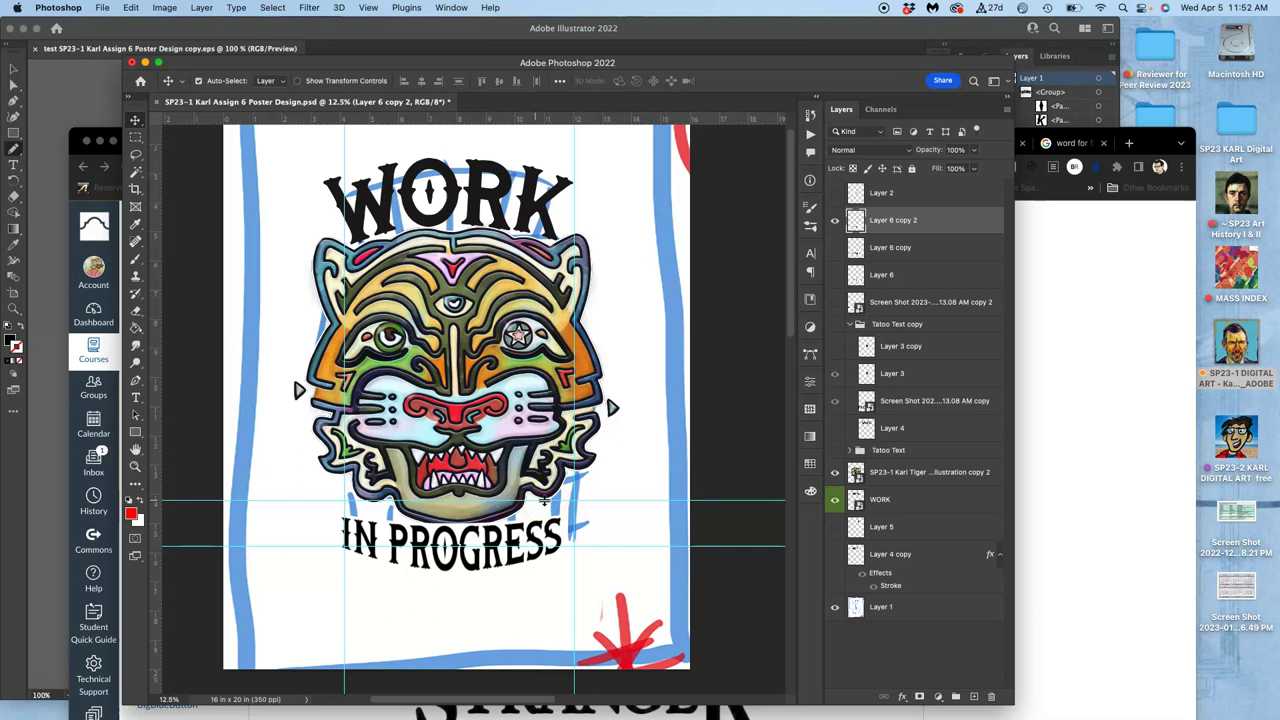
{"action": "key", "text": "Down"}
{"action": "key", "text": "Down"}
{"action": "key", "text": "Down"}
{"action": "key", "text": "Down"}
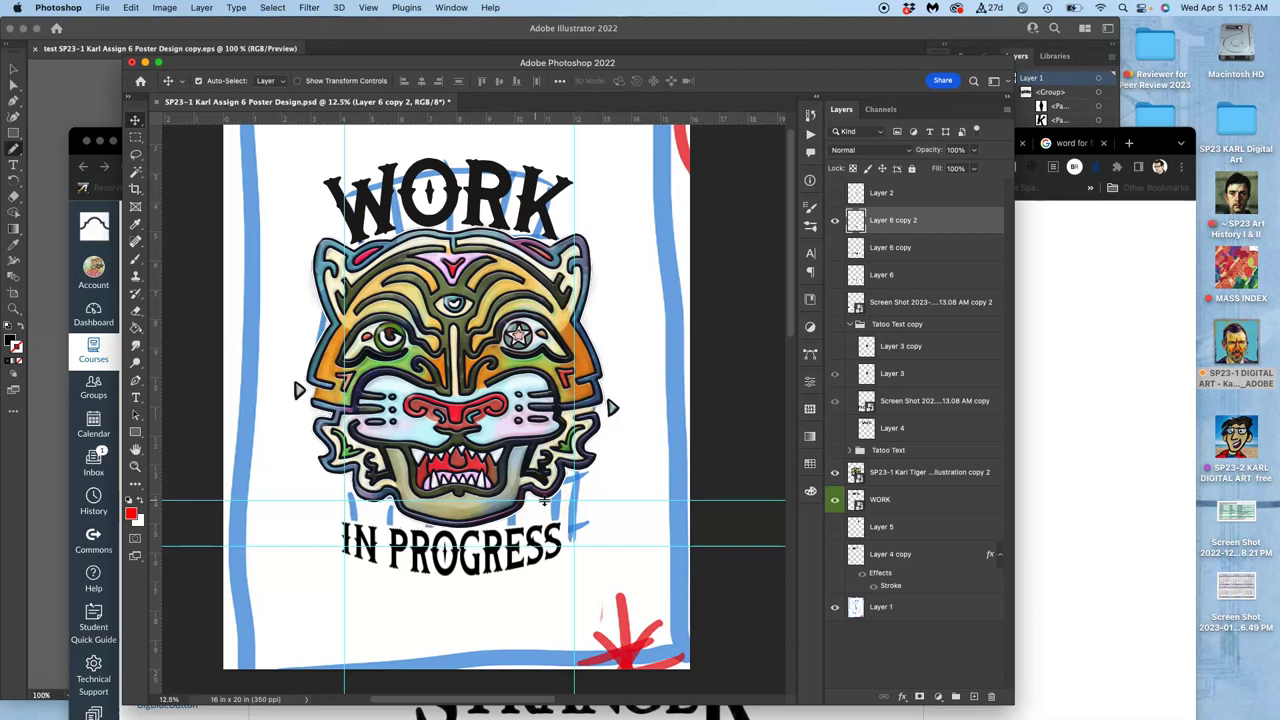
{"action": "scroll", "coordinate": [545, 500], "scroll_direction": "up", "scroll_amount": 3}
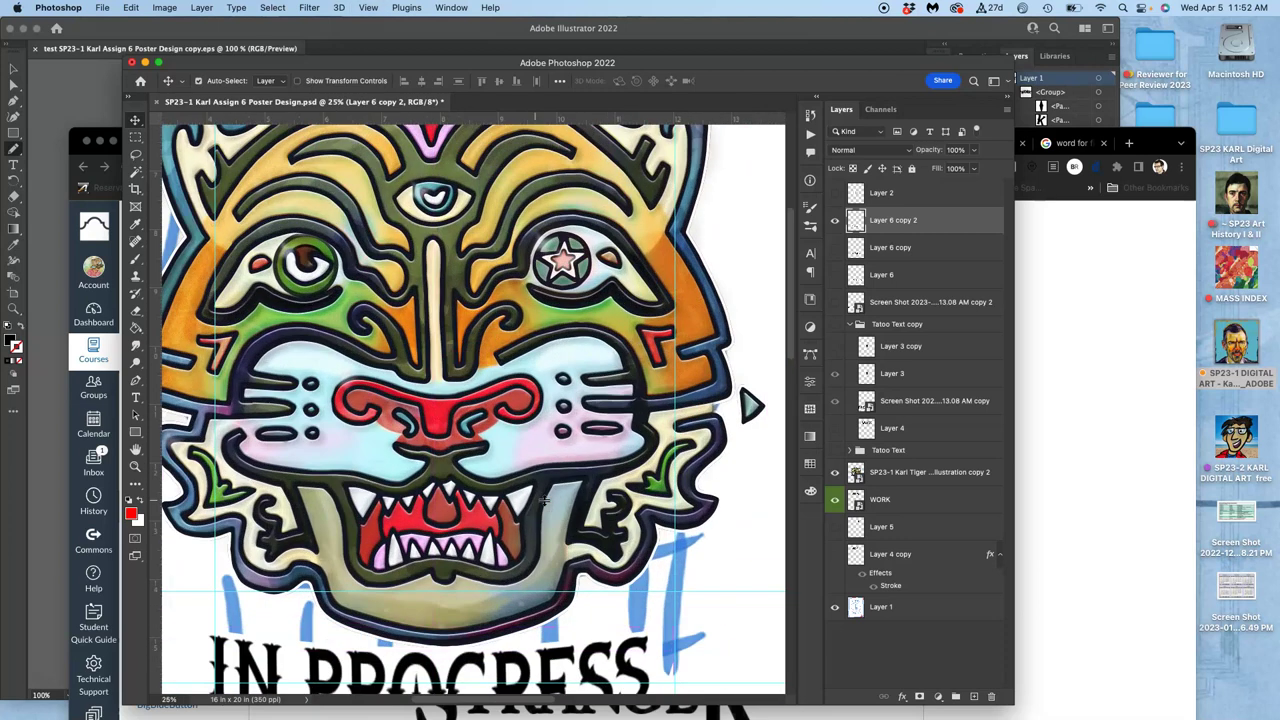
{"action": "scroll", "coordinate": [455, 480], "scroll_direction": "down", "scroll_amount": 3}
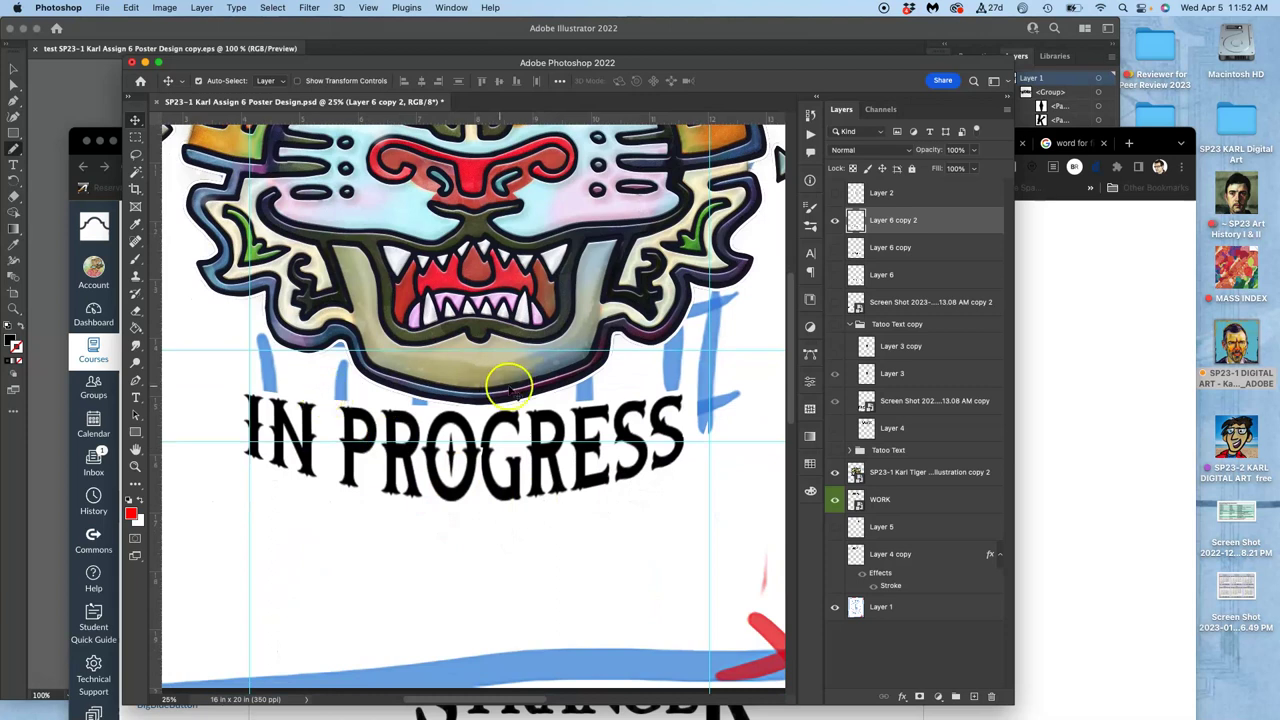
Step: With the Lasso tool active, duplicate the IN PROGRESS layer and hide the white background layer
{"action": "left_click", "coordinate": [136, 155]}
{"action": "key", "text": "super+j"}
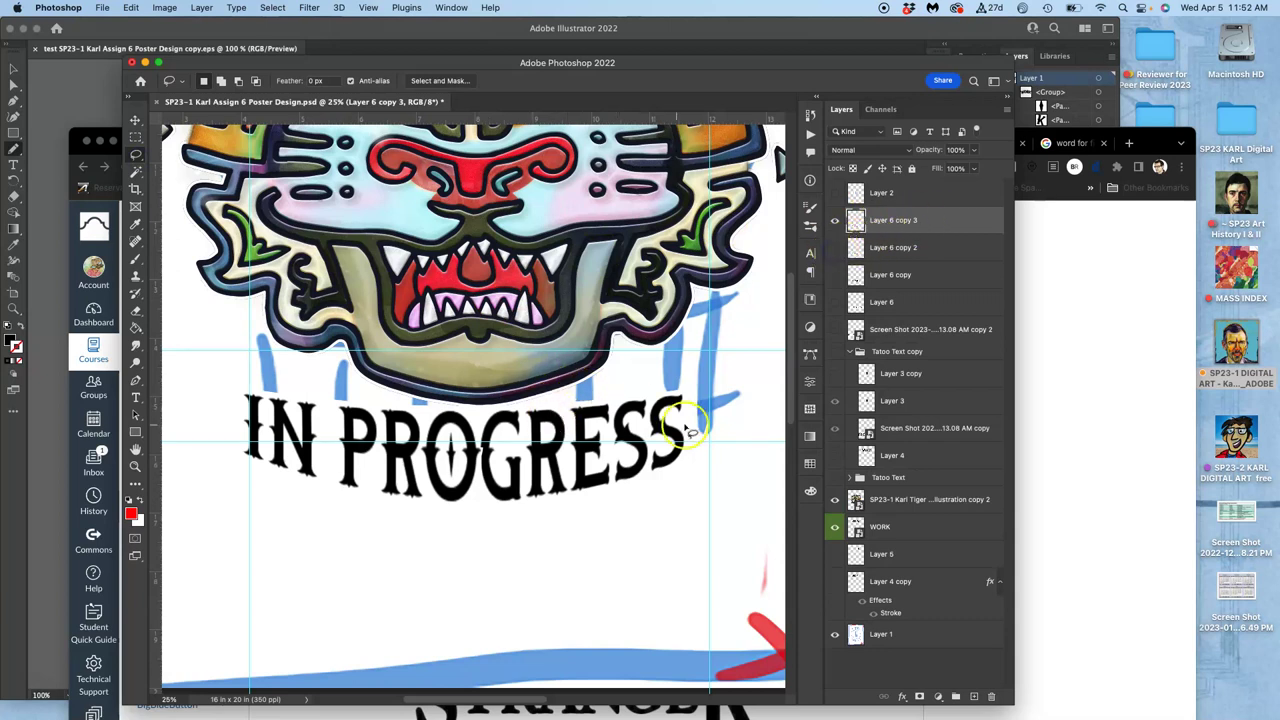
{"action": "left_click", "coordinate": [835, 634]}
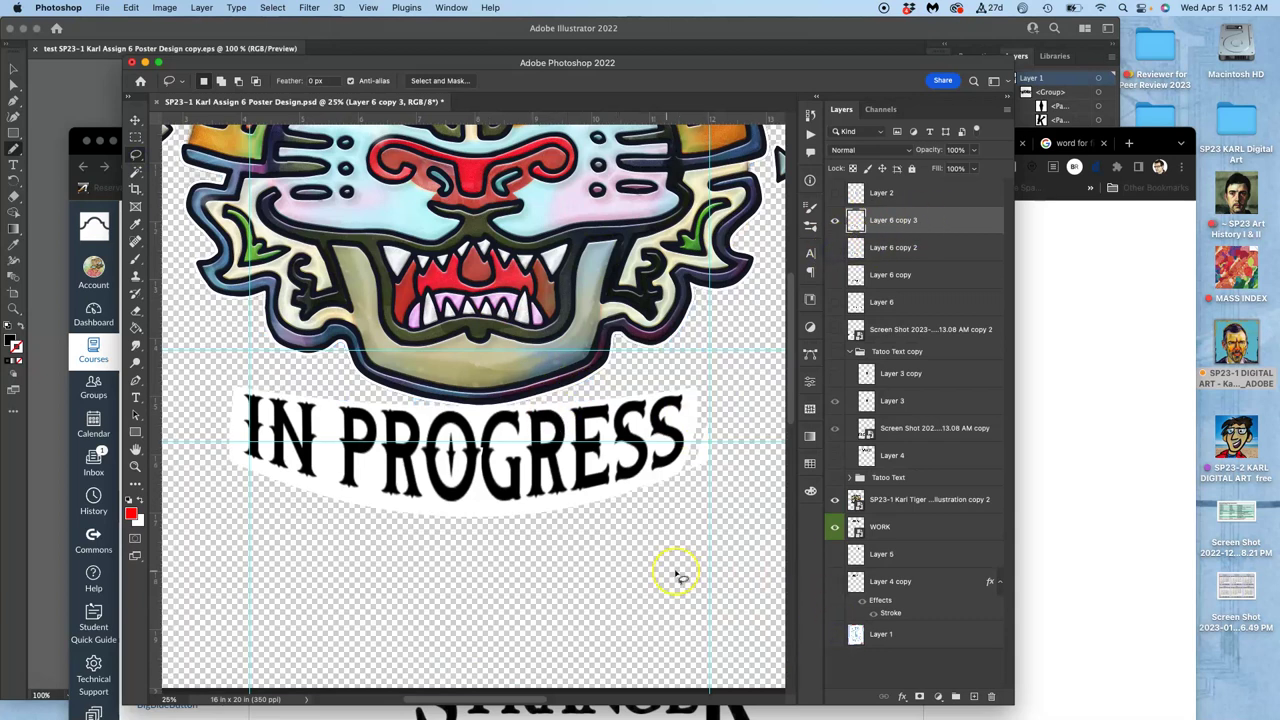
{"action": "key", "text": "super+minus"}
{"action": "key", "text": "super+minus"}
{"action": "key", "text": "super+minus"}
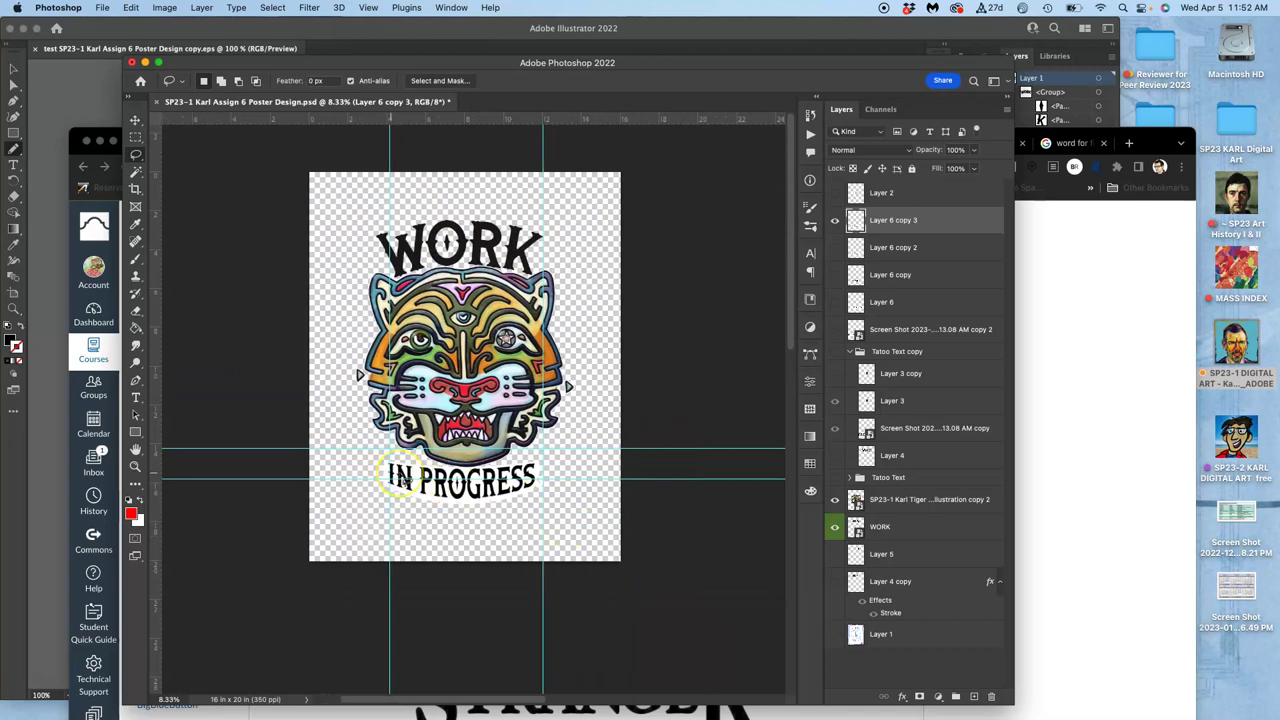
{"action": "key", "text": "super+equal"}
{"action": "key", "text": "super+equal"}
{"action": "key", "text": "super+equal"}
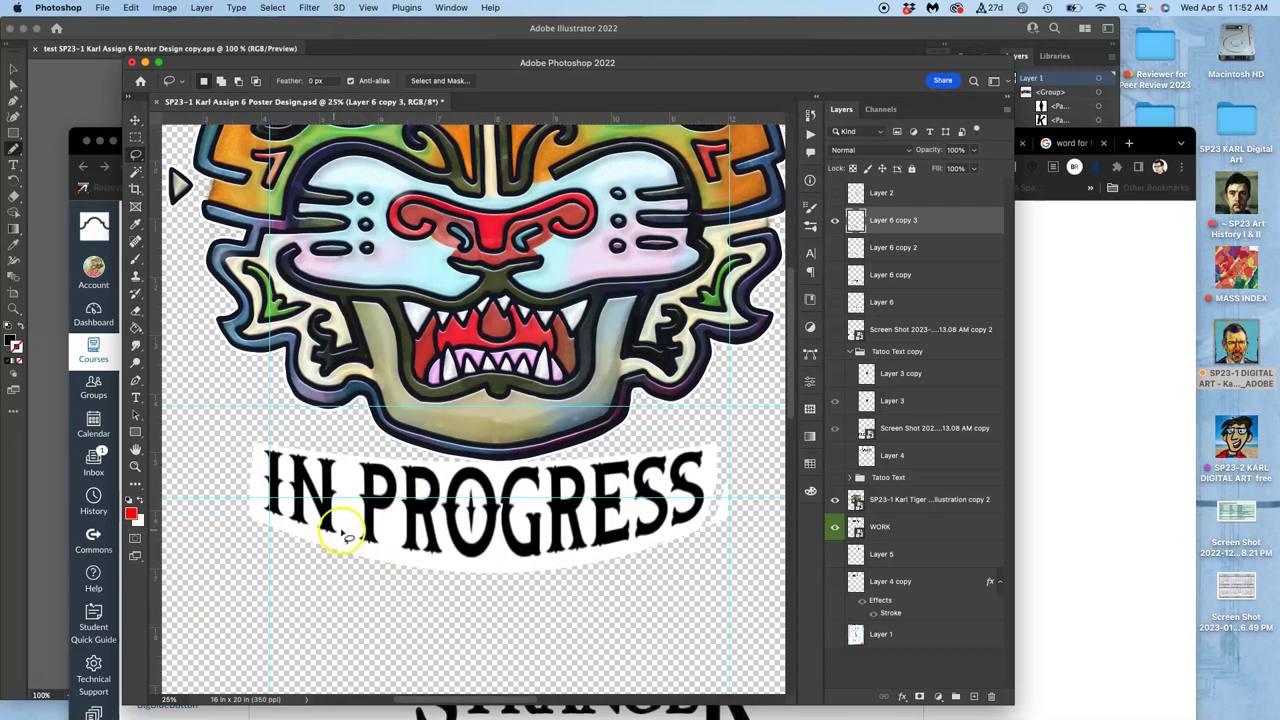
Step: Lasso around the letters IN and add an outline of the SS to the selection
{"action": "mouse_move", "coordinate": [343, 533]}
{"action": "left_mouse_down"}
{"action": "mouse_move", "coordinate": [253, 553]}
{"action": "mouse_move", "coordinate": [236, 459]}
{"action": "left_mouse_up"}
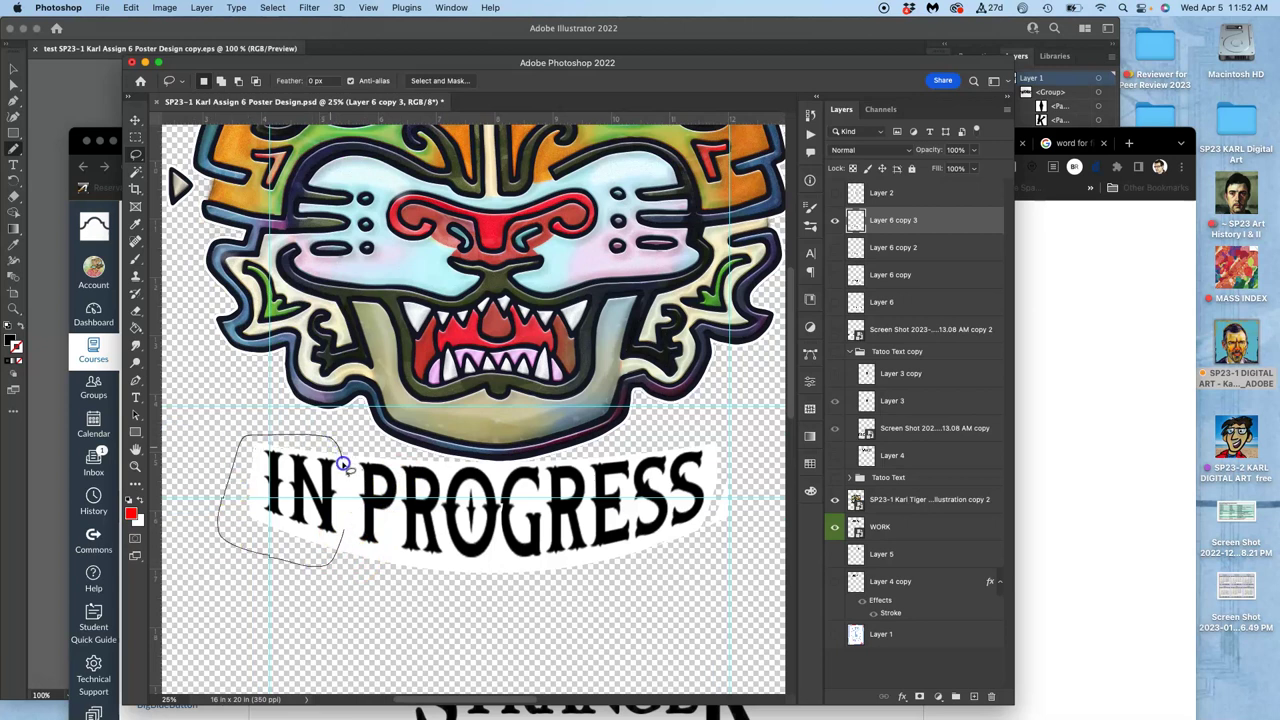
{"action": "left_click_drag", "start_coordinate": [343, 475], "coordinate": [343, 523]}
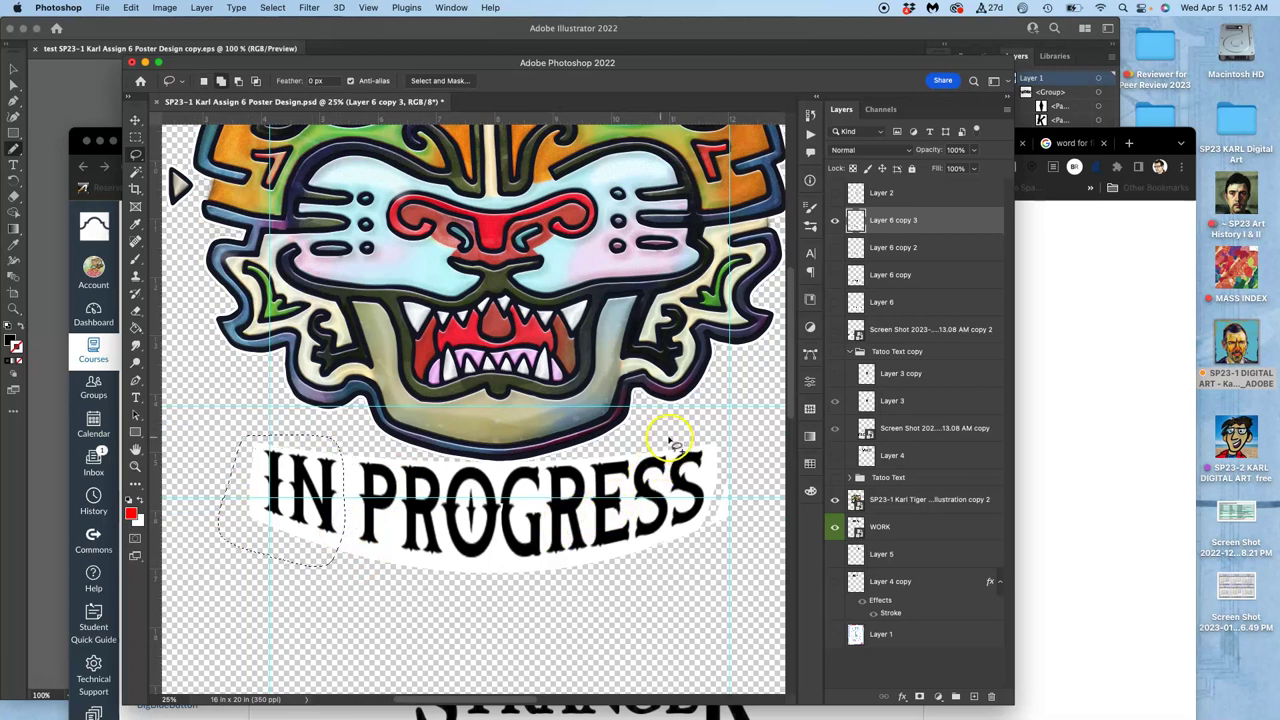
{"action": "left_click_drag", "start_coordinate": [669, 439], "coordinate": [641, 452]}
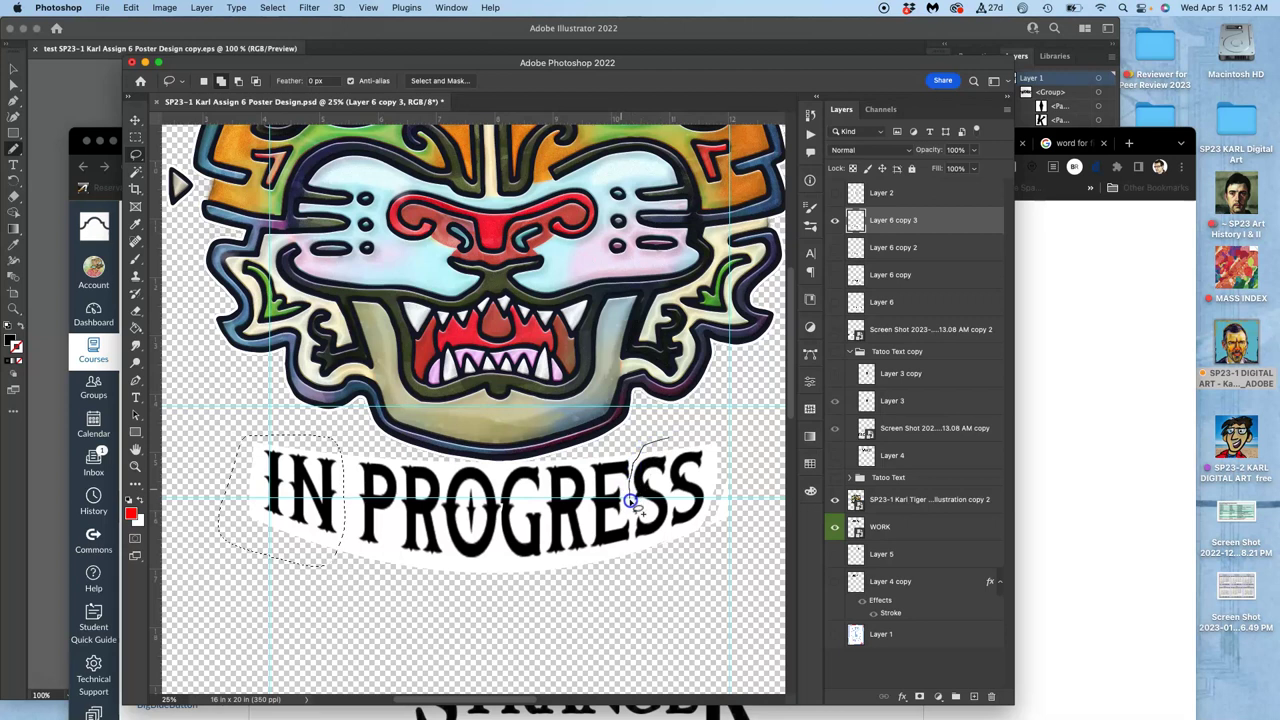
{"action": "mouse_move", "coordinate": [697, 558]}
{"action": "left_mouse_down"}
{"action": "mouse_move", "coordinate": [723, 529]}
{"action": "mouse_move", "coordinate": [724, 411]}
{"action": "mouse_move", "coordinate": [690, 410]}
{"action": "left_mouse_up"}
Step: Refine the selection edges around the closing SS letters
{"action": "scroll", "coordinate": [688, 414], "scroll_direction": "up", "scroll_amount": 3}
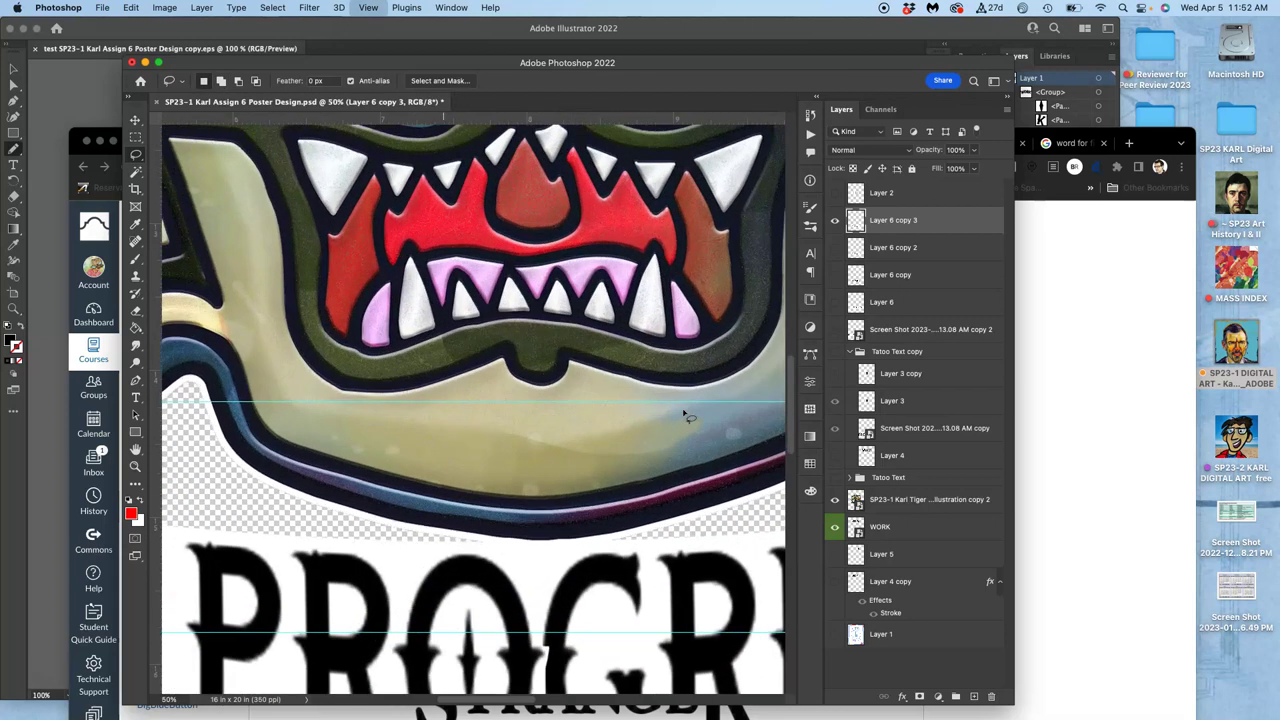
{"action": "scroll", "coordinate": [620, 430], "scroll_direction": "right", "scroll_amount": 5}
{"action": "left_click_drag", "start_coordinate": [567, 384], "coordinate": [567, 358]}
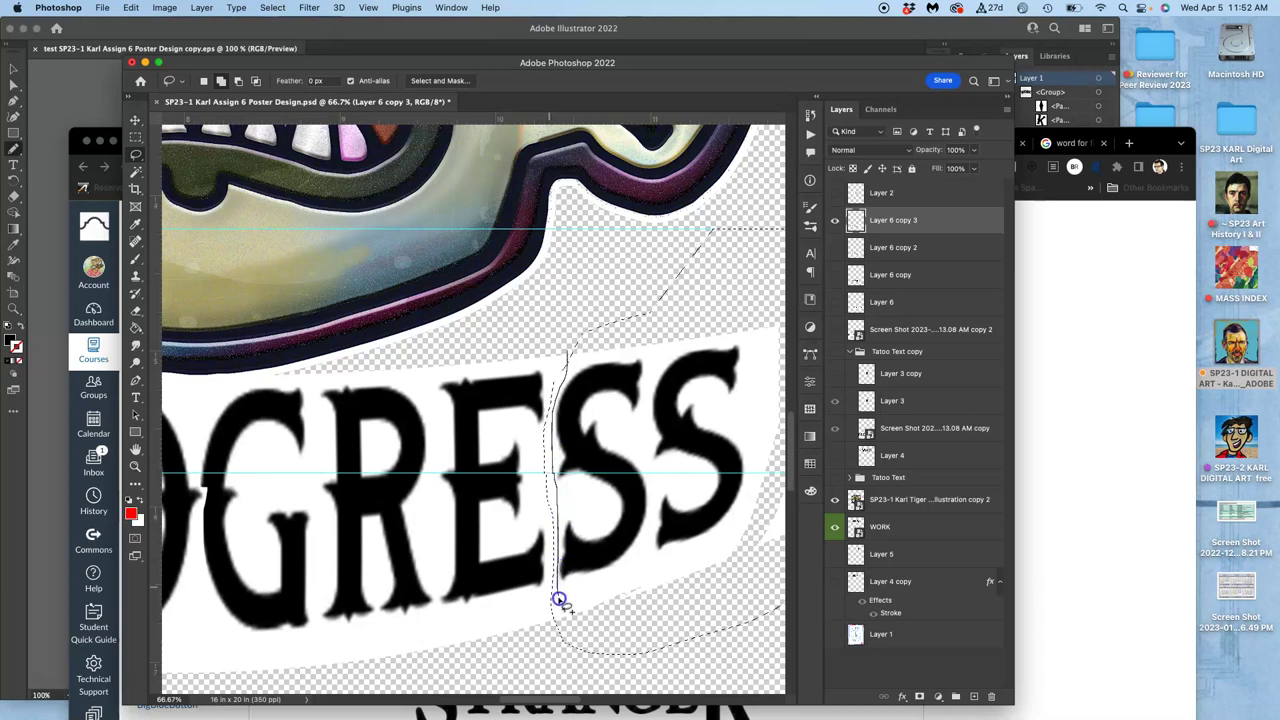
{"action": "left_click_drag", "start_coordinate": [565, 655], "coordinate": [566, 657]}
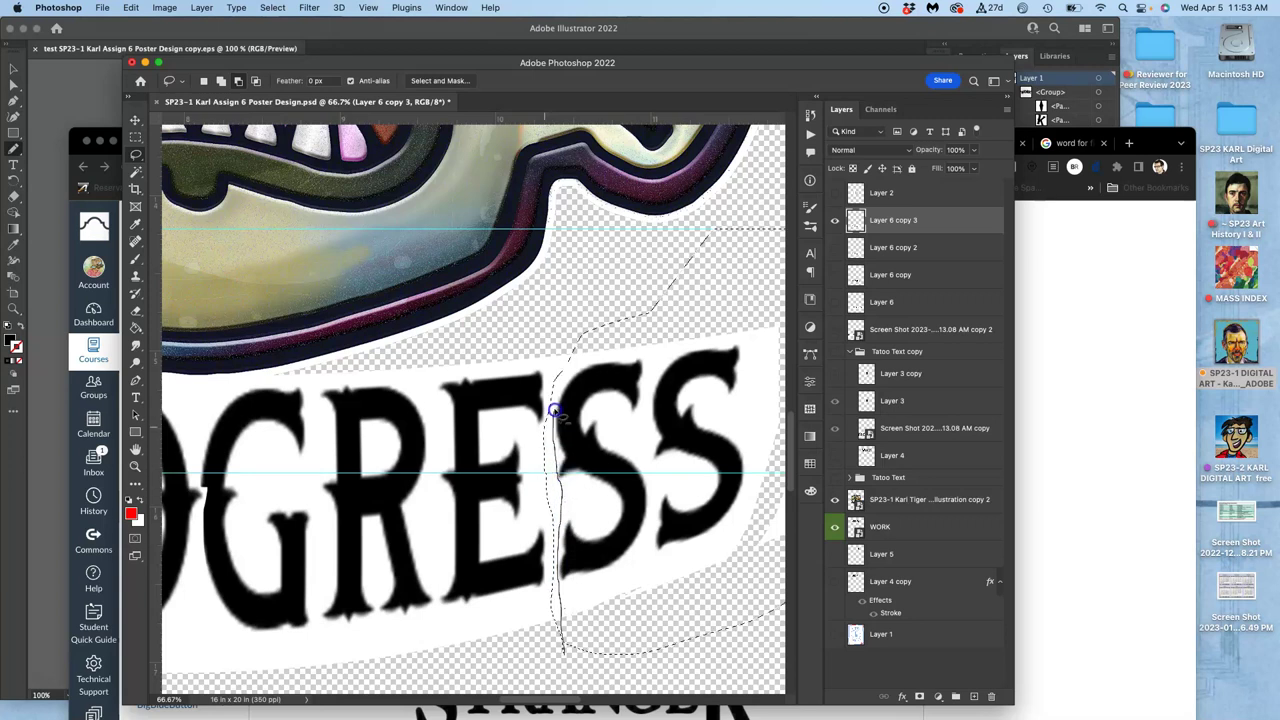
{"action": "mouse_move", "coordinate": [565, 326]}
{"action": "left_mouse_down"}
{"action": "mouse_move", "coordinate": [480, 586]}
{"action": "mouse_move", "coordinate": [540, 650]}
{"action": "left_mouse_up"}
{"action": "key", "text": "super+minus"}
{"action": "key", "text": "super+minus"}
{"action": "key", "text": "super+minus"}
{"action": "key", "text": "super+minus"}
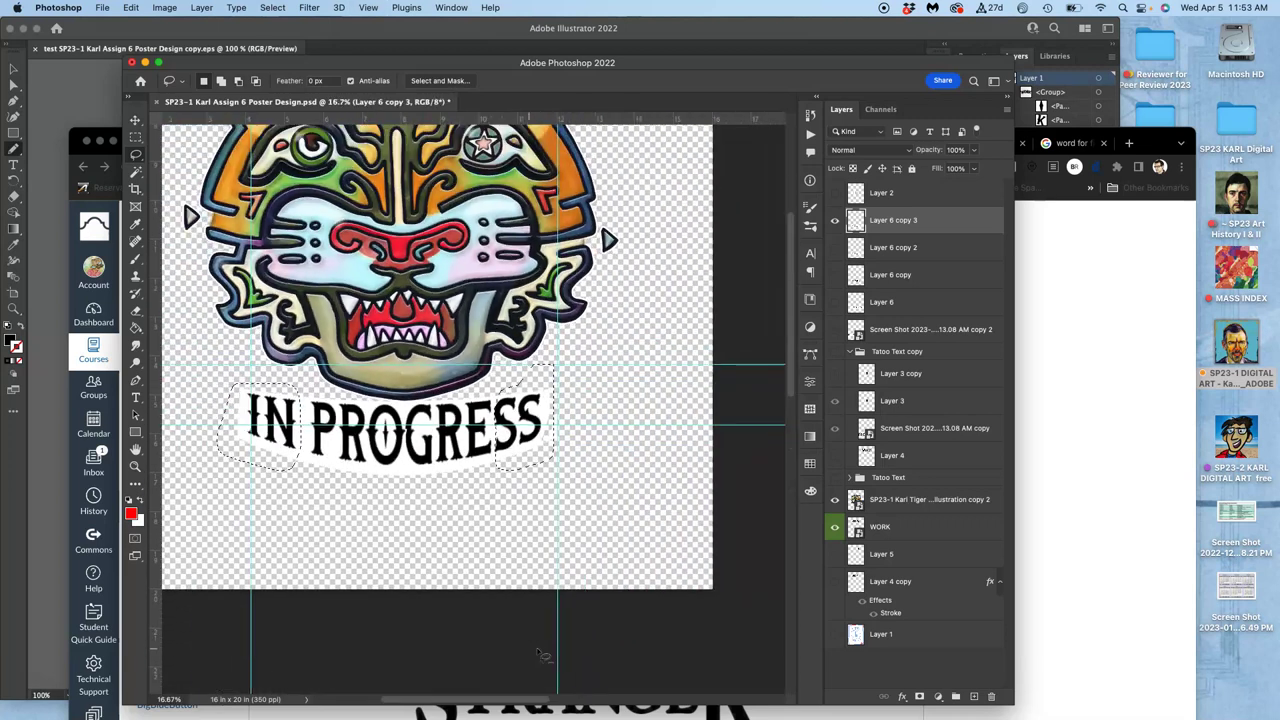
Step: Show the background layer and stretch the selected IN and SS letters about 134% taller
{"action": "left_click", "coordinate": [835, 634]}
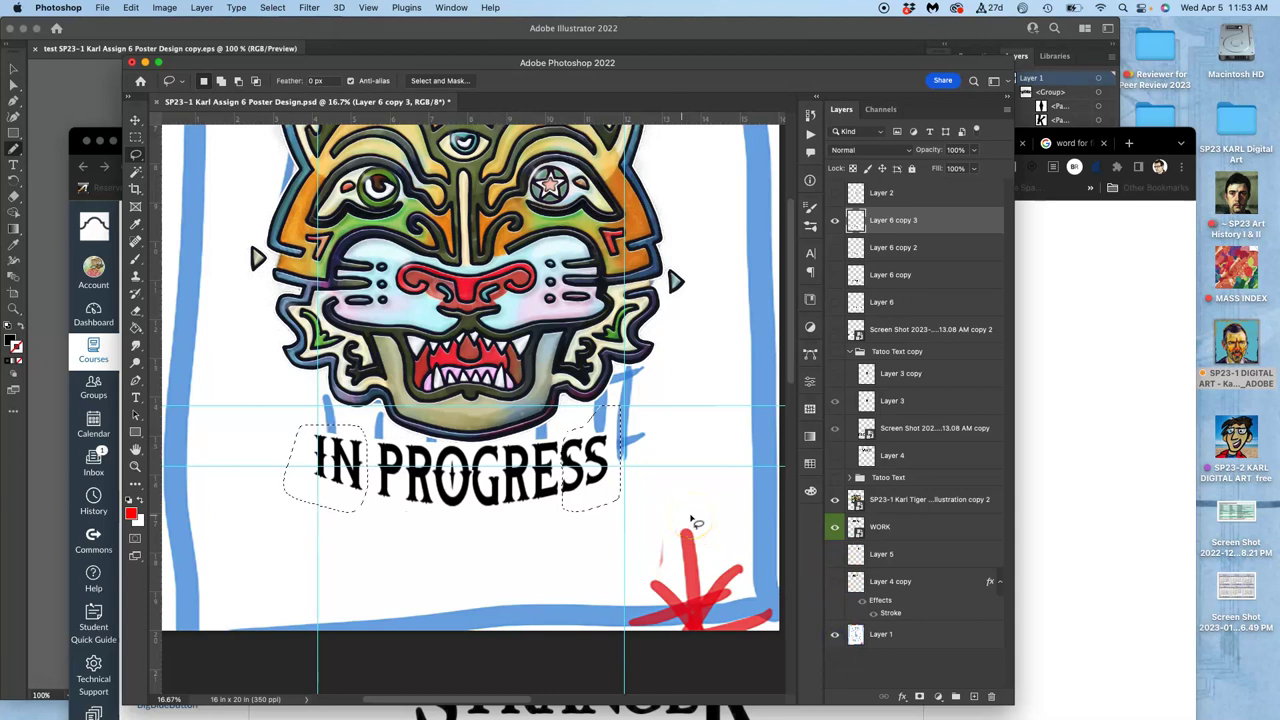
{"action": "key", "text": "super+t"}
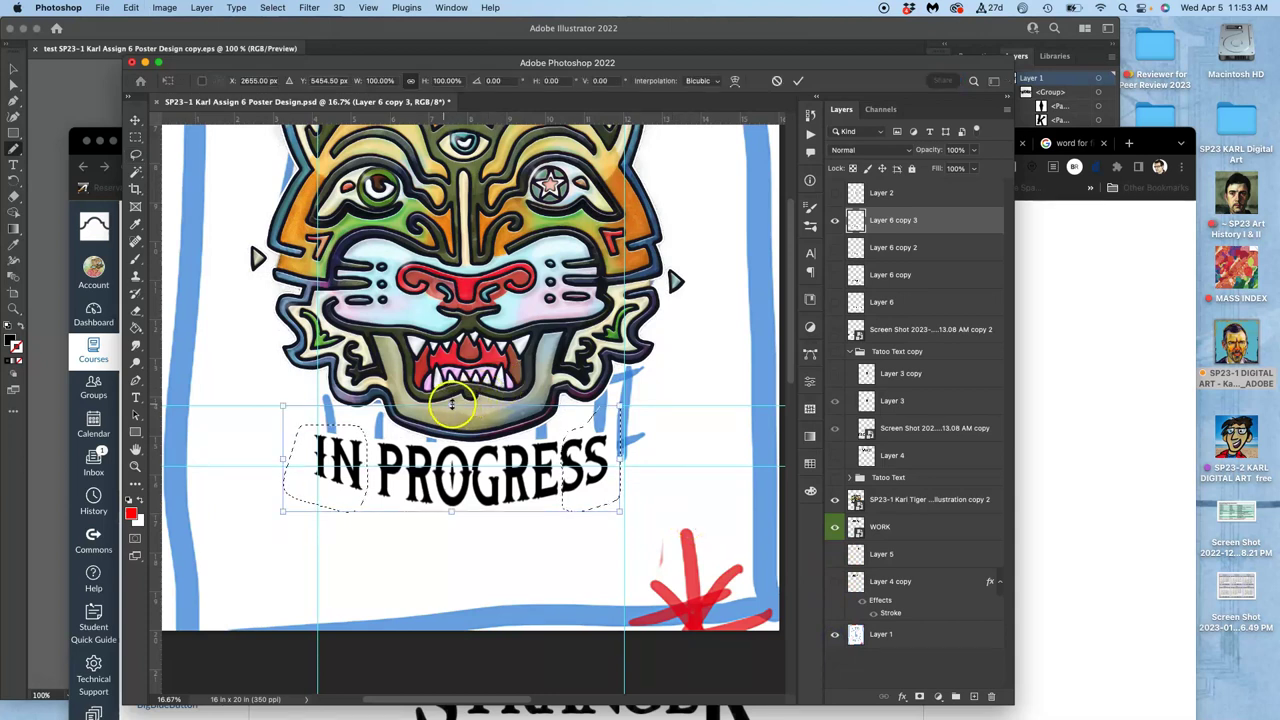
{"action": "left_click_drag", "start_coordinate": [452, 404], "coordinate": [446, 369]}
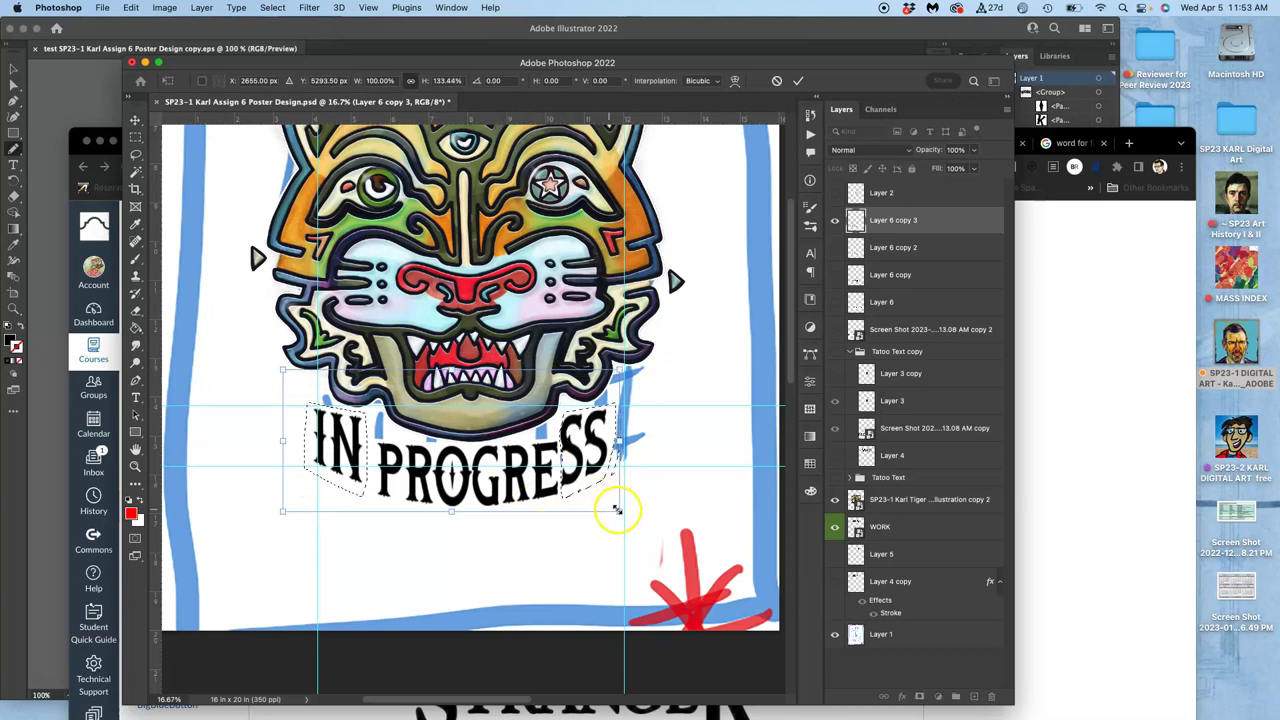
{"action": "left_click_drag", "start_coordinate": [624, 513], "coordinate": [628, 515]}
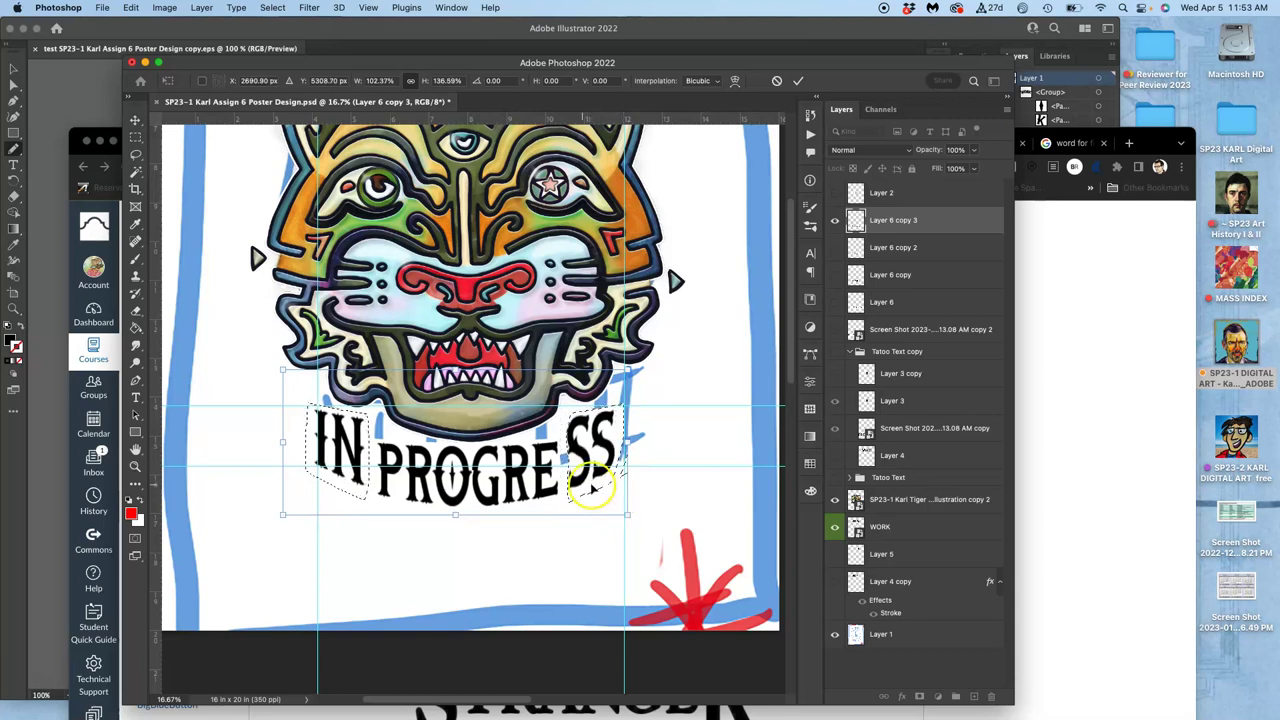
{"action": "left_click_drag", "start_coordinate": [628, 446], "coordinate": [624, 448]}
Step: Check the reshaped lettering up close, commit the stretch, and deselect
{"action": "scroll", "coordinate": [622, 452], "scroll_direction": "up", "scroll_amount": 1}
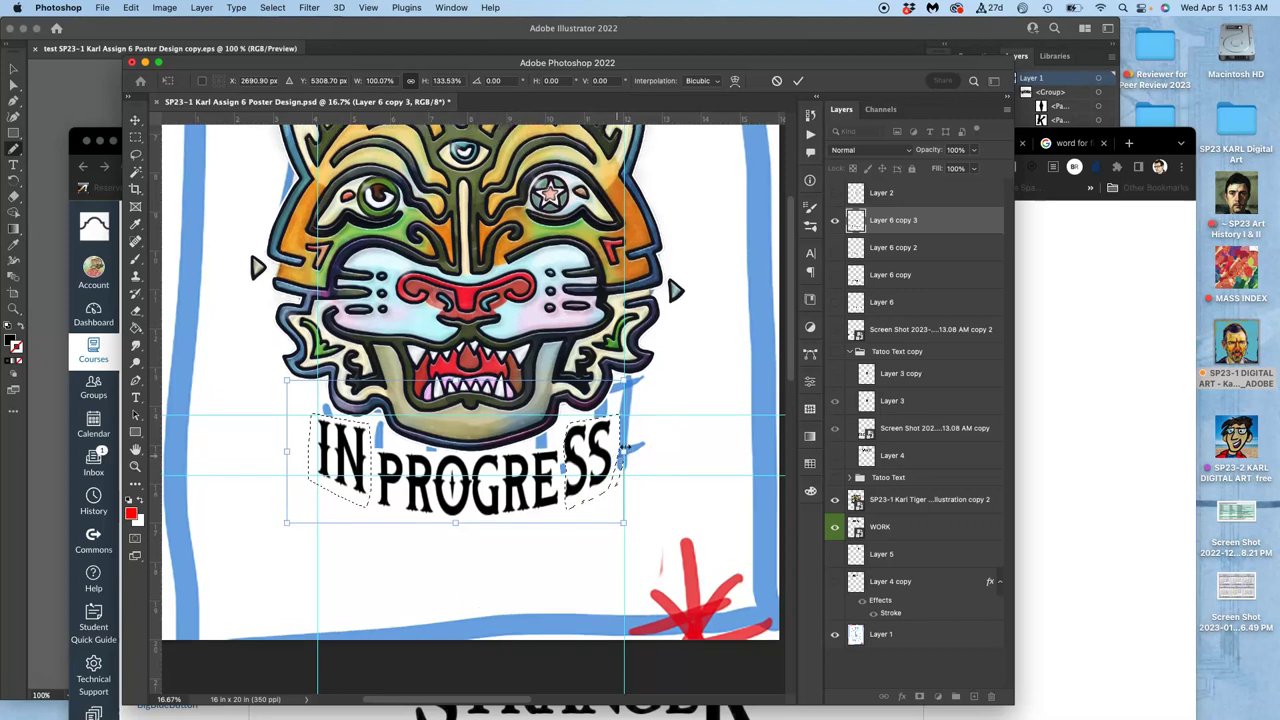
{"action": "key", "text": "super+equal"}
{"action": "key", "text": "super+equal"}
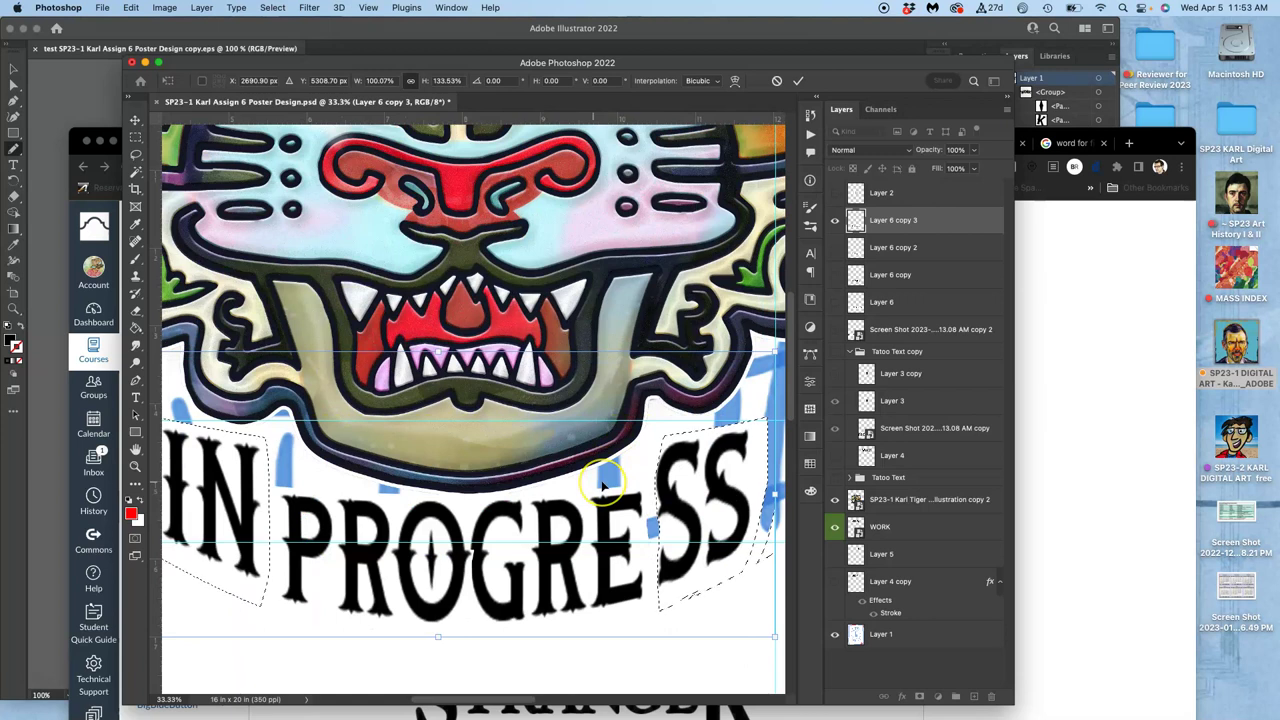
{"action": "scroll", "coordinate": [600, 475], "scroll_direction": "down", "scroll_amount": 1}
{"action": "scroll", "coordinate": [602, 487], "scroll_direction": "down", "scroll_amount": 1}
{"action": "scroll", "coordinate": [602, 487], "scroll_direction": "right", "scroll_amount": 1}
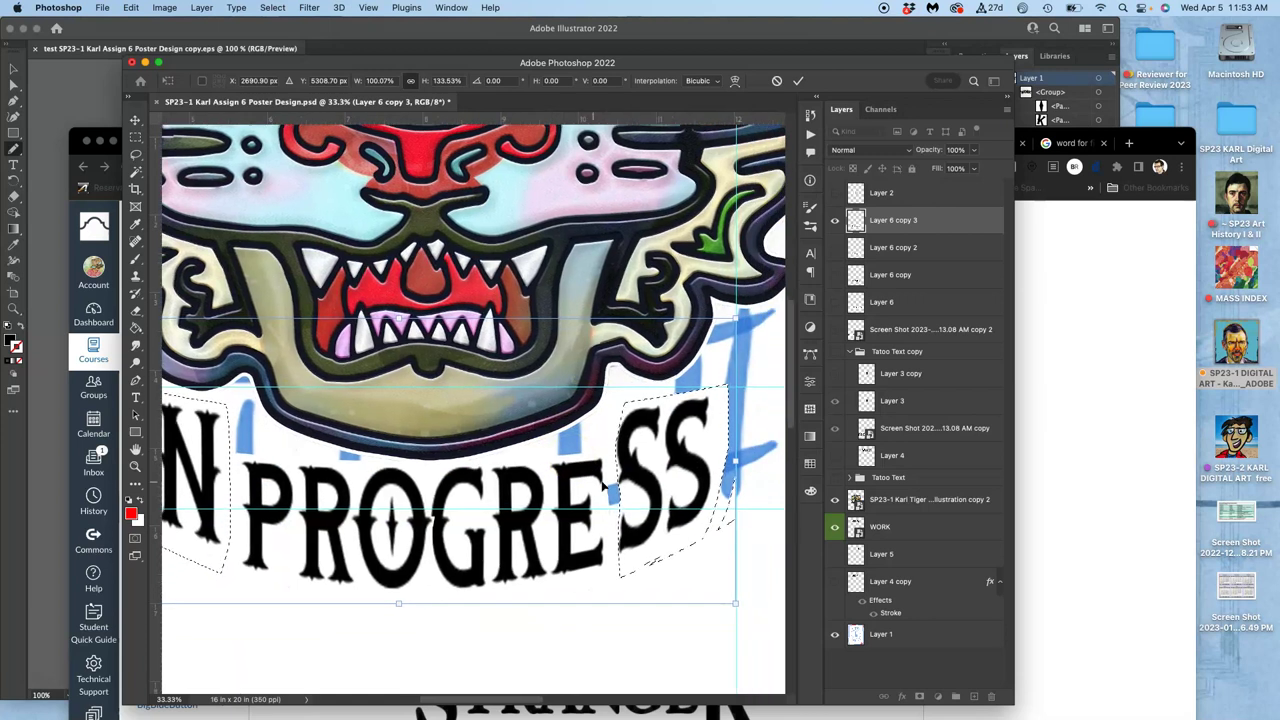
{"action": "scroll", "coordinate": [602, 487], "scroll_direction": "left", "scroll_amount": 2}
{"action": "key", "text": "Return"}
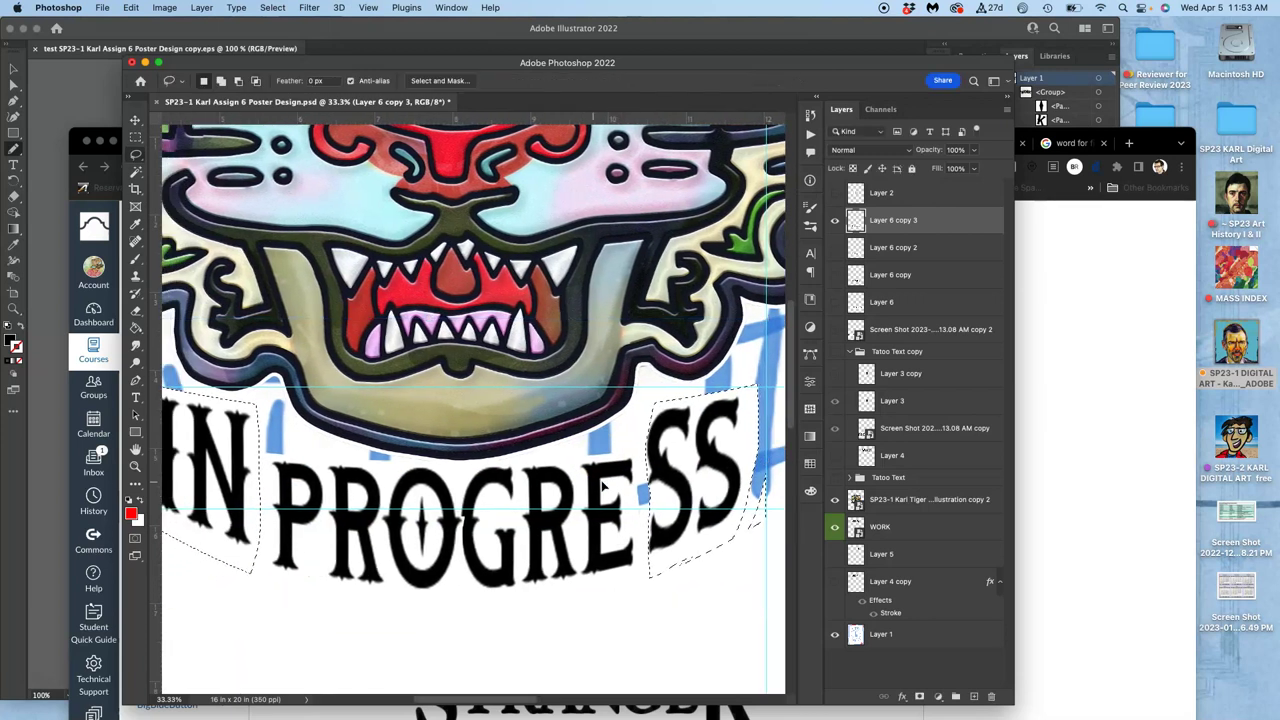
{"action": "key", "text": "super+d"}
Step: Hide the guides, compare with WORK toggled off and on, then frame IN PROGRESS below the tiger
{"action": "key", "text": "super+minus"}
{"action": "key", "text": "super+minus"}
{"action": "key", "text": "super+minus"}
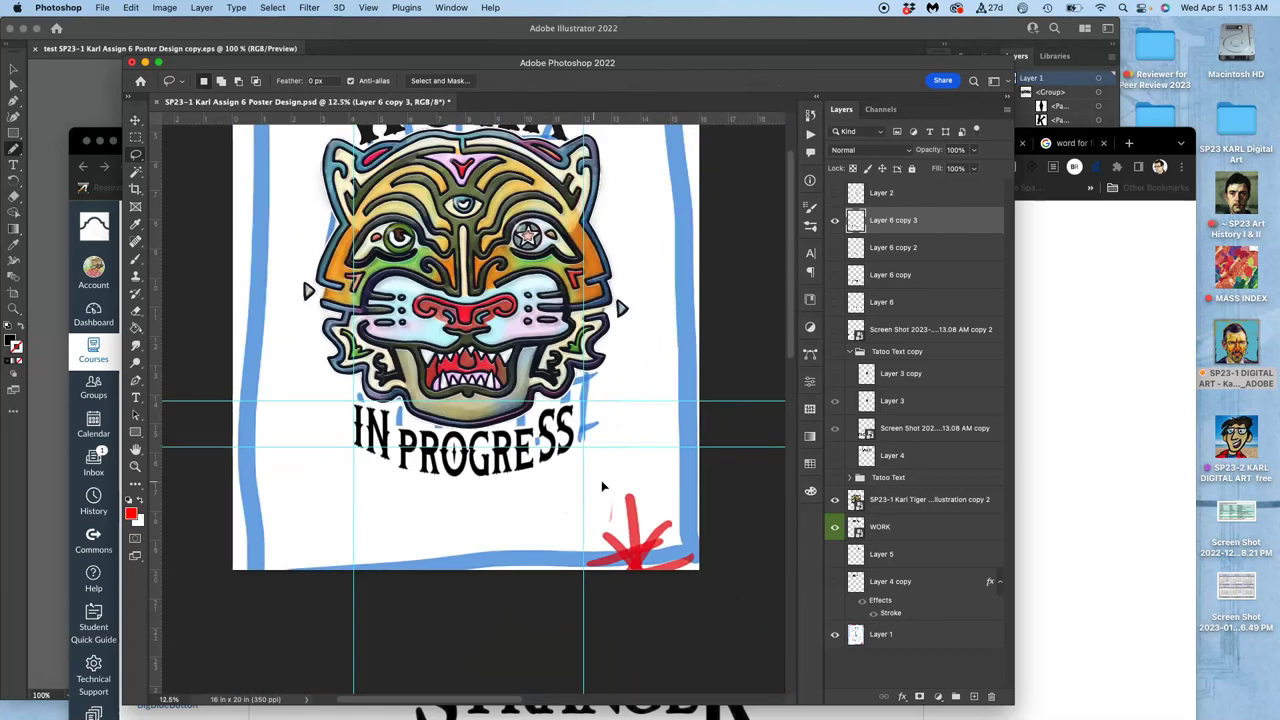
{"action": "scroll", "coordinate": [601, 484], "scroll_direction": "up", "scroll_amount": 3}
{"action": "key", "text": "super+semicolon"}
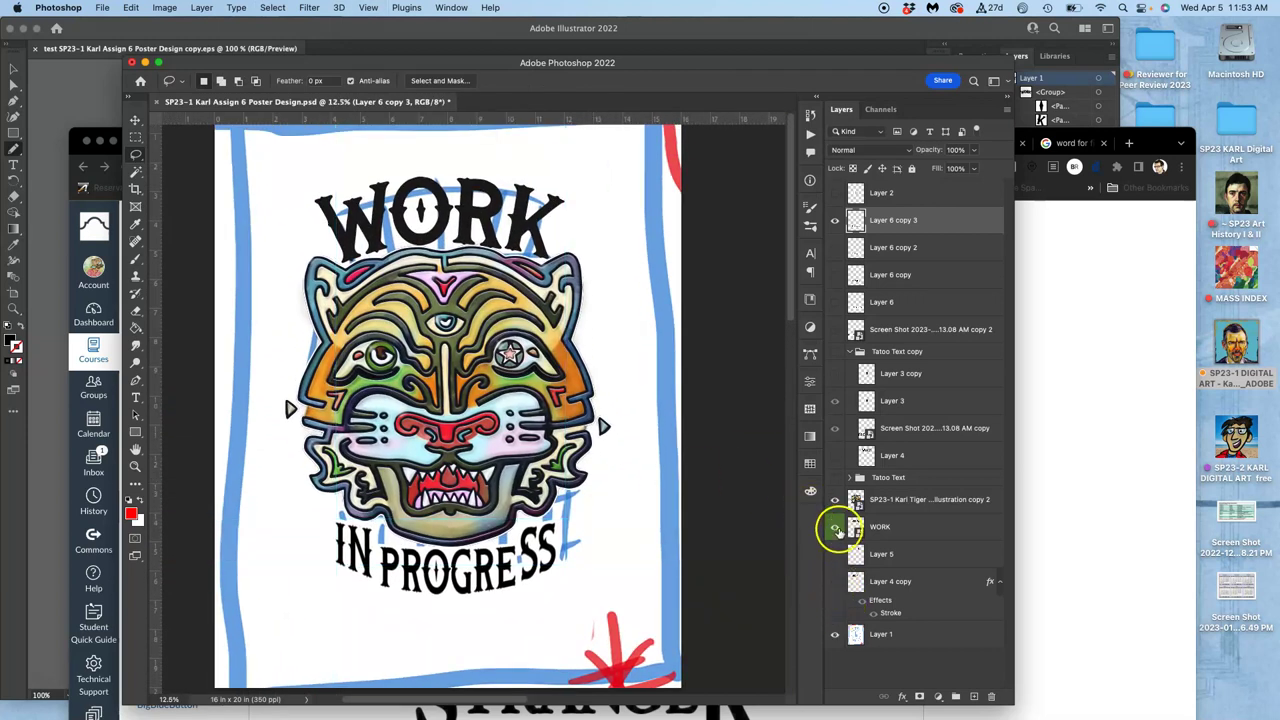
{"action": "left_click", "coordinate": [836, 527]}
{"action": "left_click", "coordinate": [836, 527]}
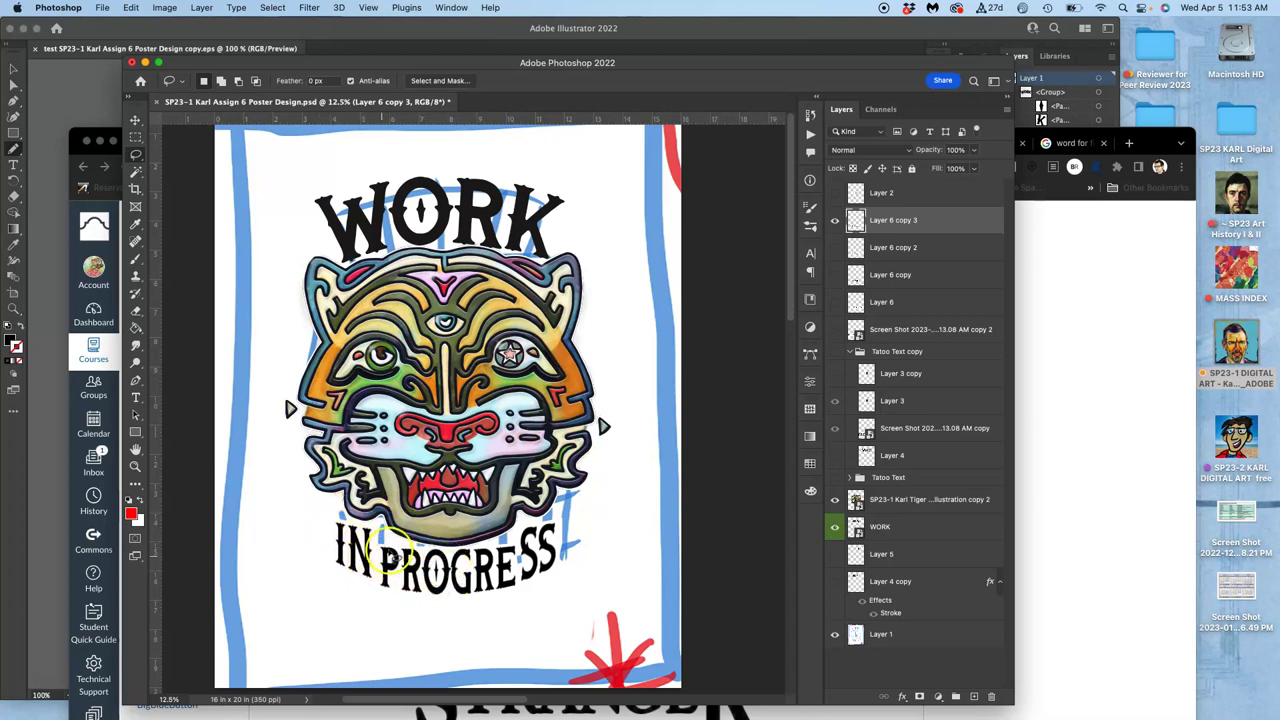
{"action": "key", "text": "super+plus"}
{"action": "scroll", "coordinate": [508, 572], "scroll_direction": "down", "scroll_amount": 5}
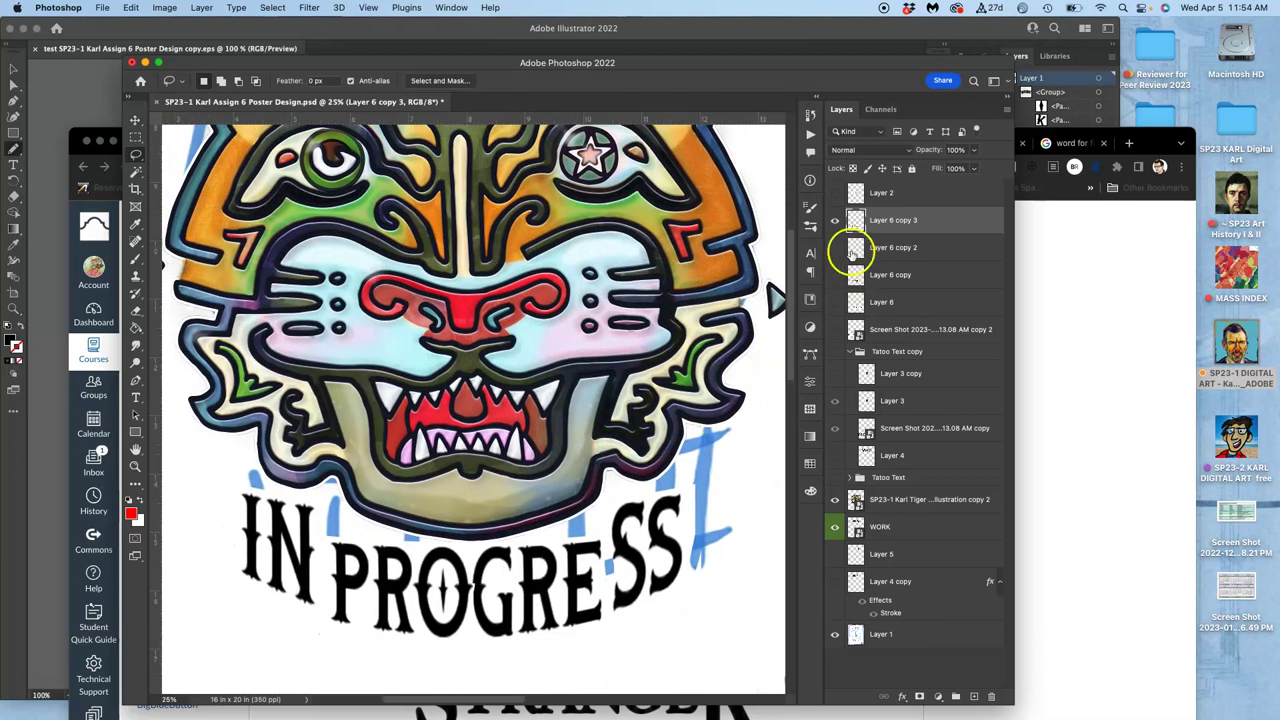
Step: Make Layer 6 copy 3 visible and lasso around the middle PROGRE letters
{"action": "left_click", "coordinate": [835, 220]}
{"action": "left_click", "coordinate": [835, 220]}
{"action": "left_click", "coordinate": [835, 220]}
{"action": "left_click", "coordinate": [135, 155]}
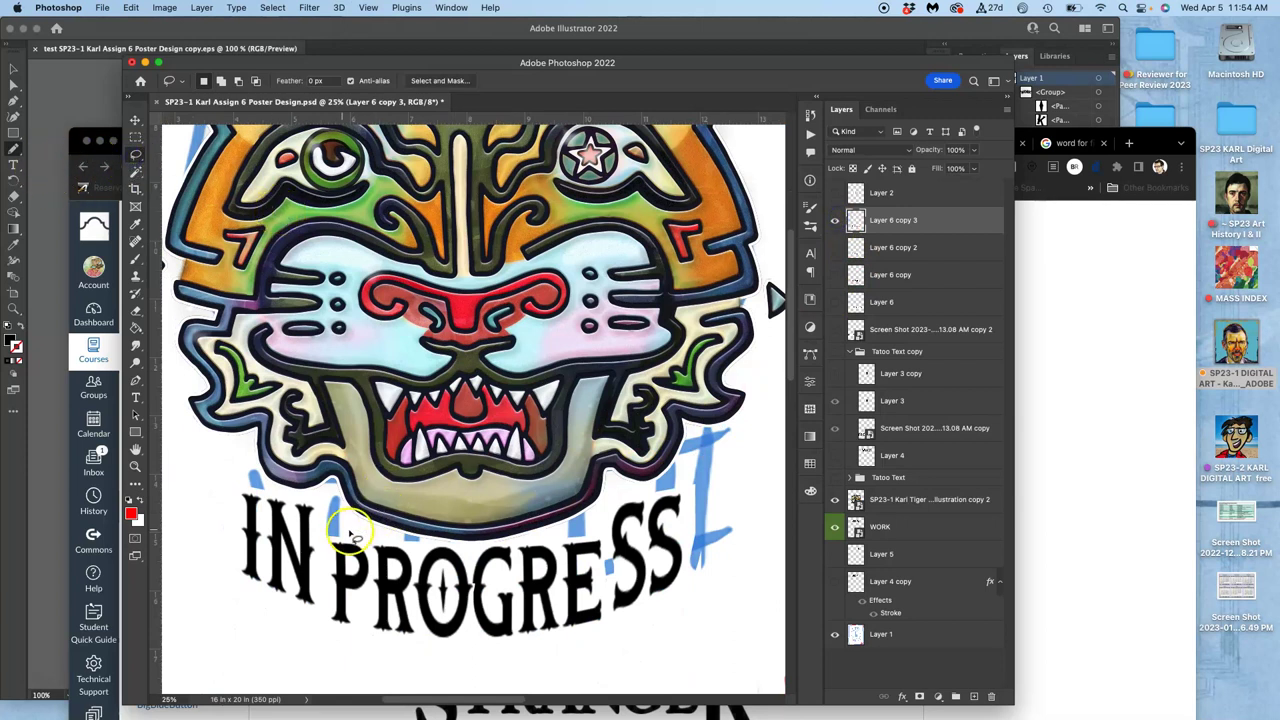
{"action": "mouse_move", "coordinate": [324, 613]}
{"action": "left_mouse_down"}
{"action": "mouse_move", "coordinate": [356, 648]}
{"action": "mouse_move", "coordinate": [506, 673]}
{"action": "left_mouse_up"}
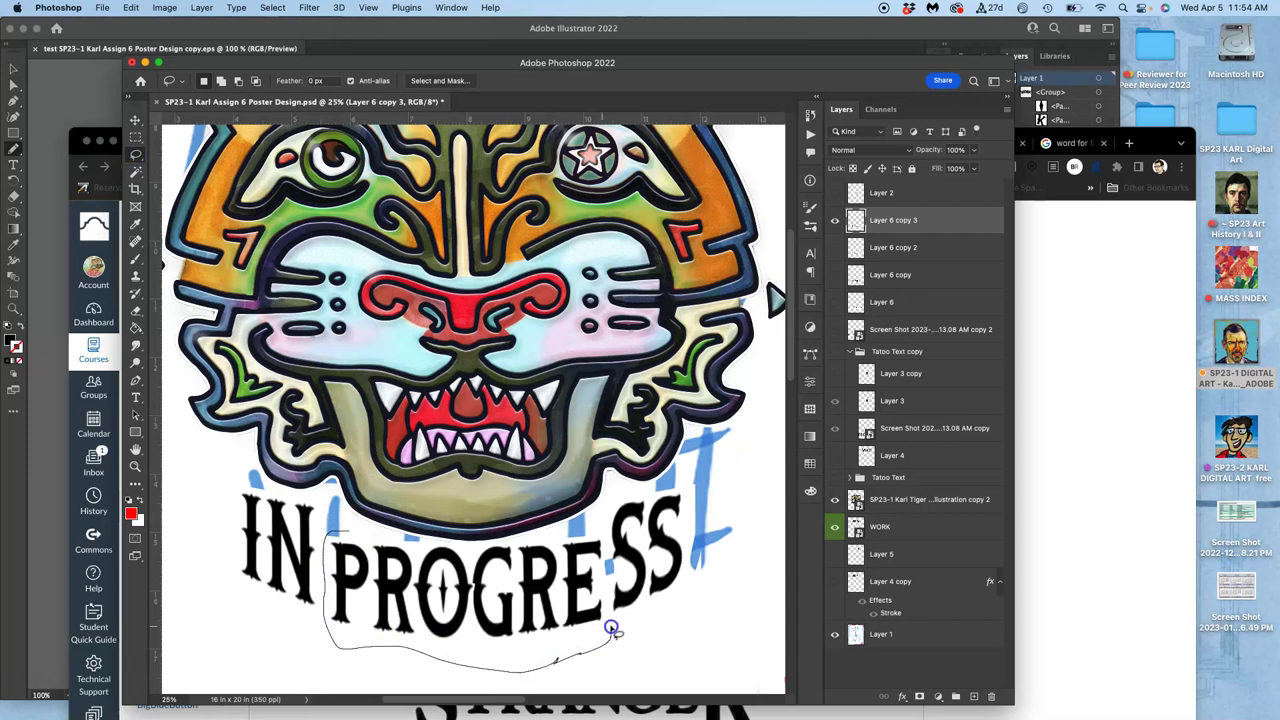
{"action": "left_click_drag", "start_coordinate": [610, 626], "coordinate": [606, 580]}
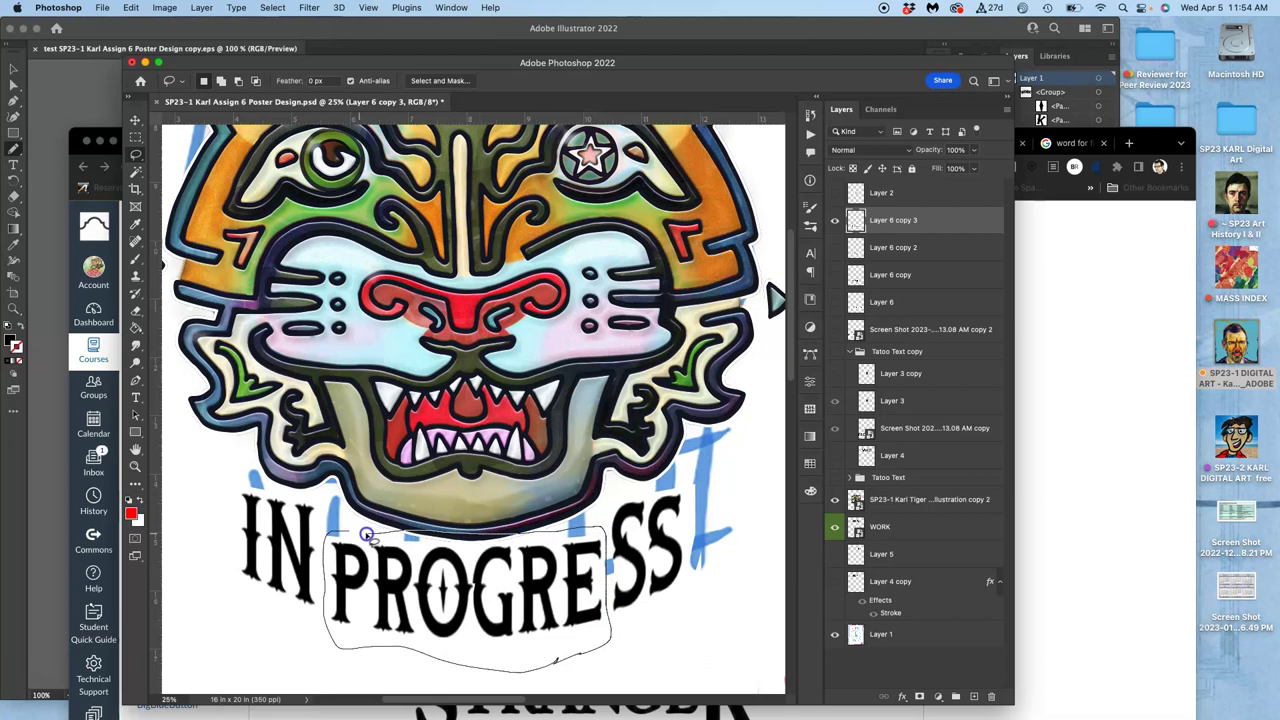
{"action": "left_click_drag", "start_coordinate": [365, 534], "coordinate": [366, 530]}
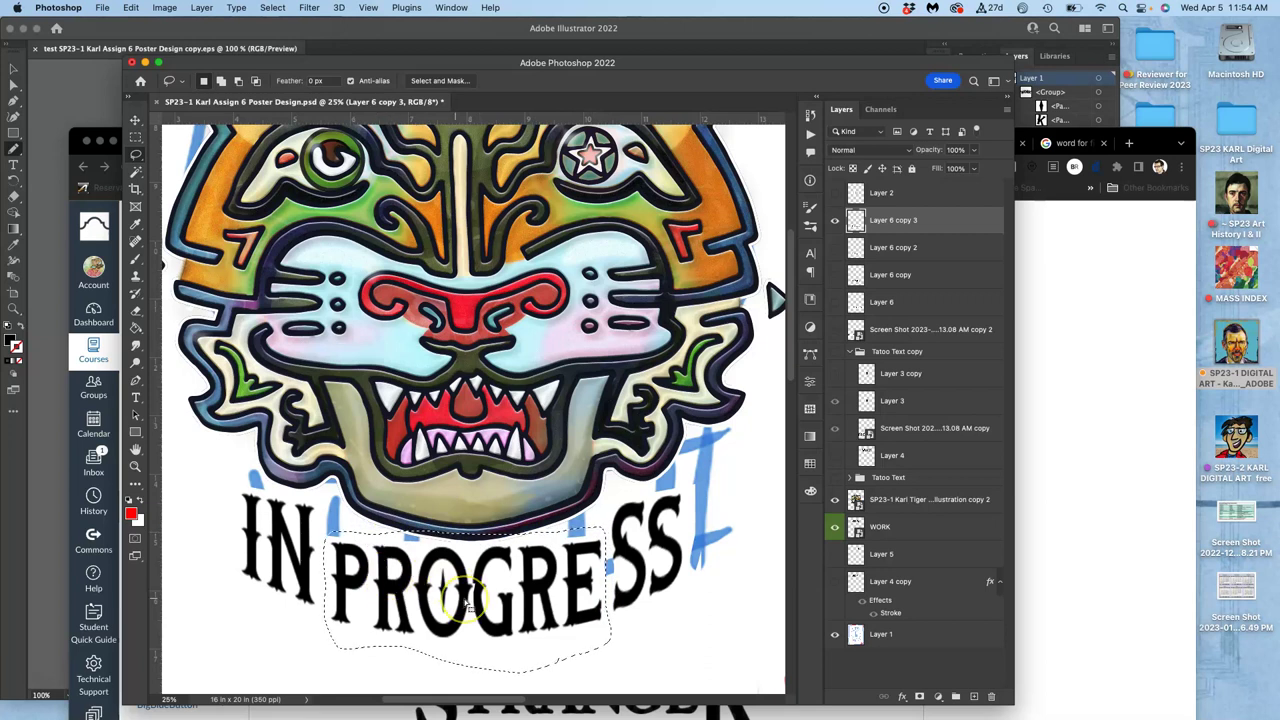
Step: Cut PROGRE onto a new Layer 7 and move it back between IN and SS
{"action": "key", "text": "super+c"}
{"action": "key", "text": "super+v"}
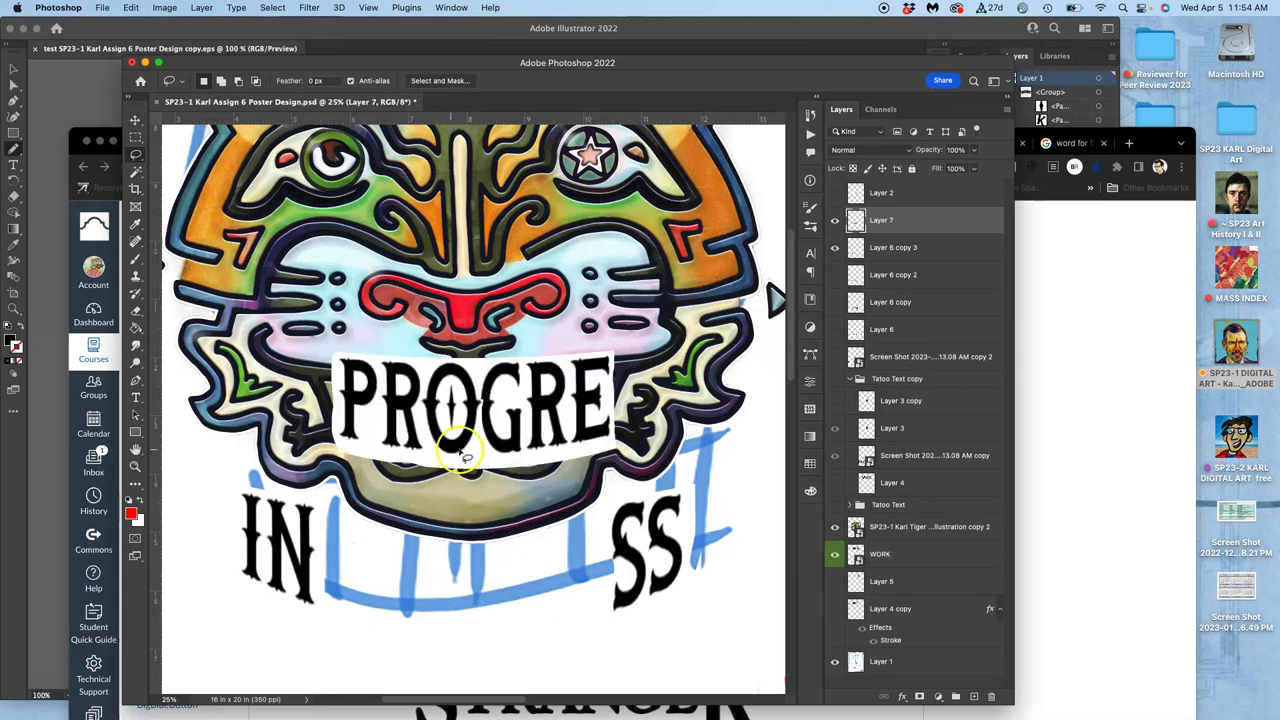
{"action": "left_click", "coordinate": [135, 119]}
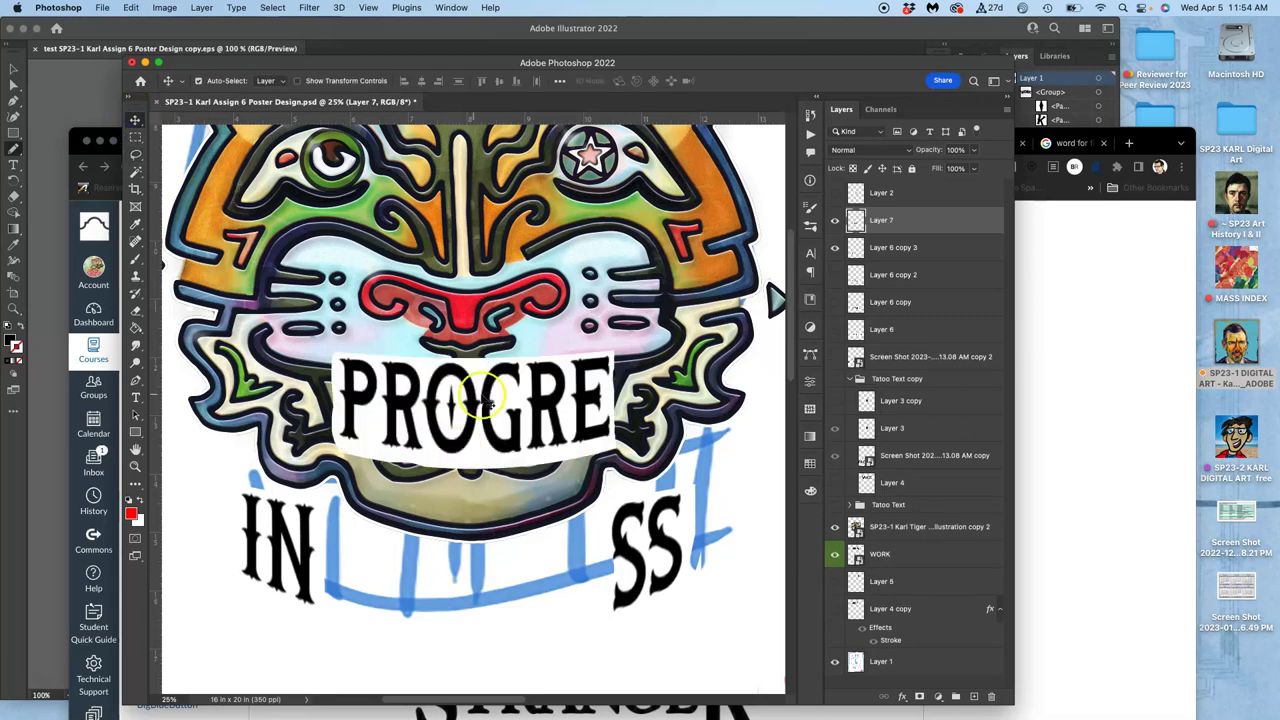
{"action": "left_click_drag", "start_coordinate": [479, 395], "coordinate": [465, 560]}
Step: Duplicate the PROGRE letters as Layer 7 copy and start a free transform
{"action": "left_click", "coordinate": [552, 563]}
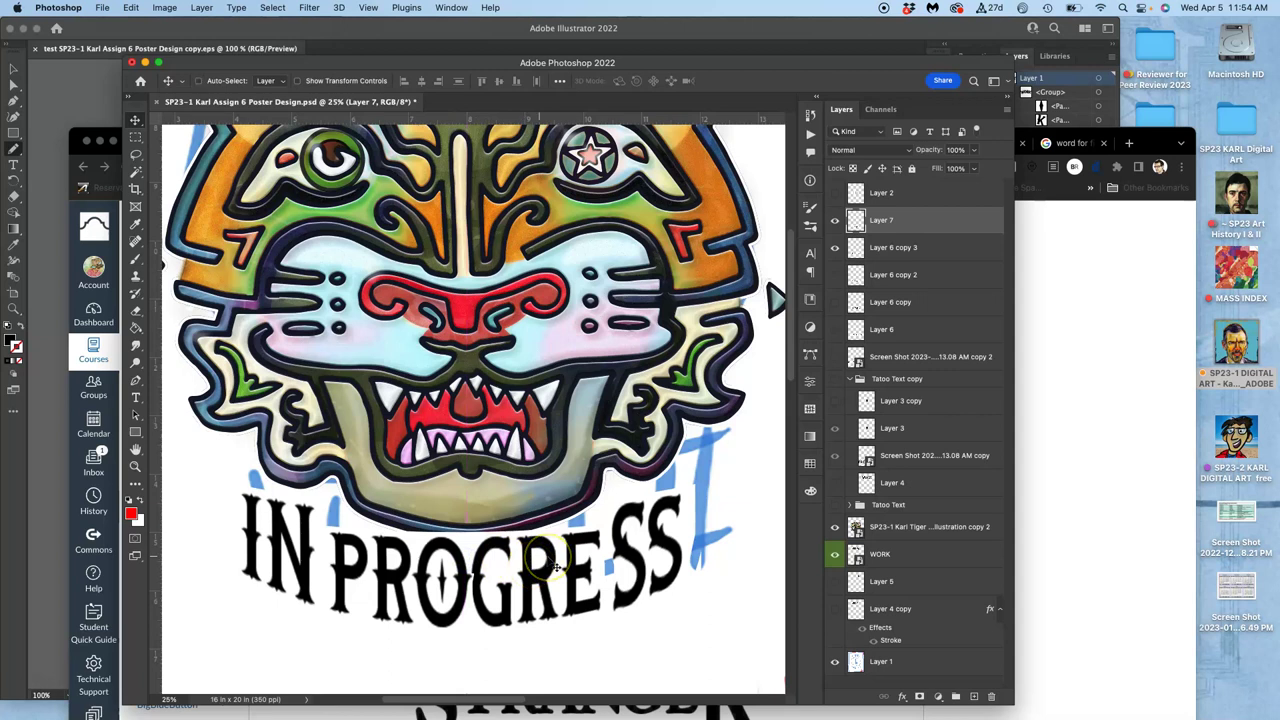
{"action": "key", "text": "super+j"}
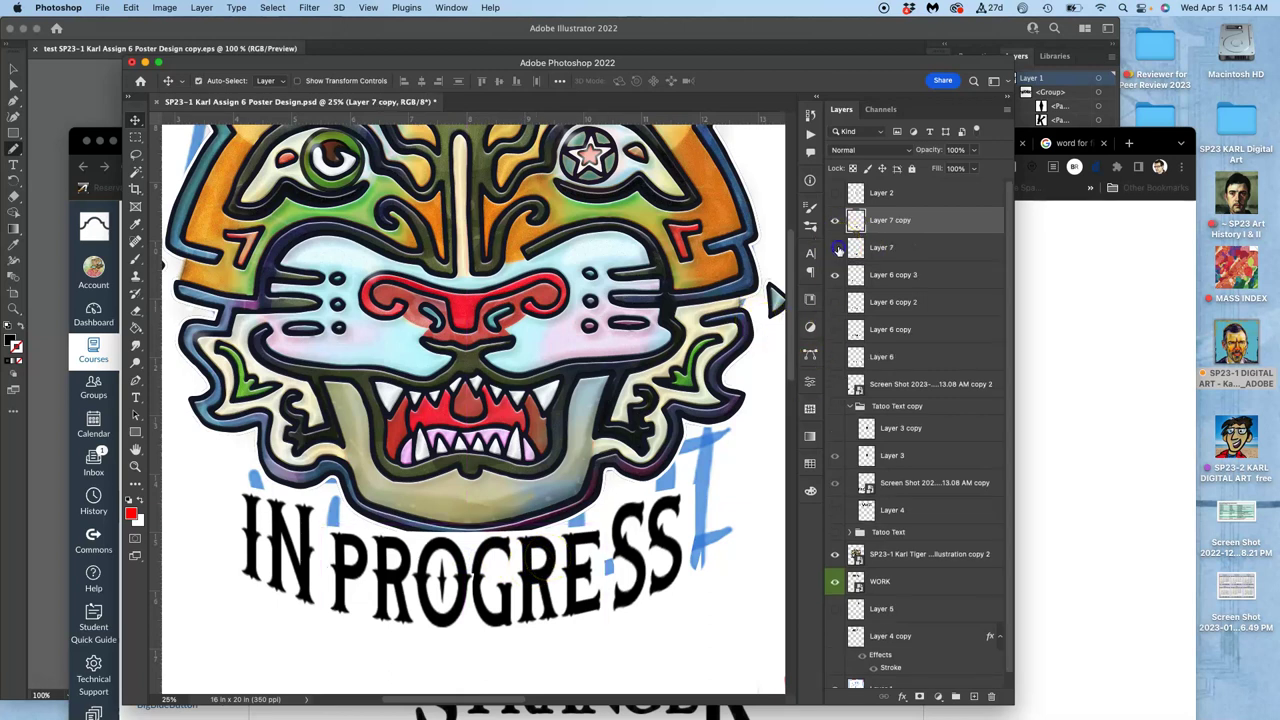
{"action": "key", "text": "super+t"}
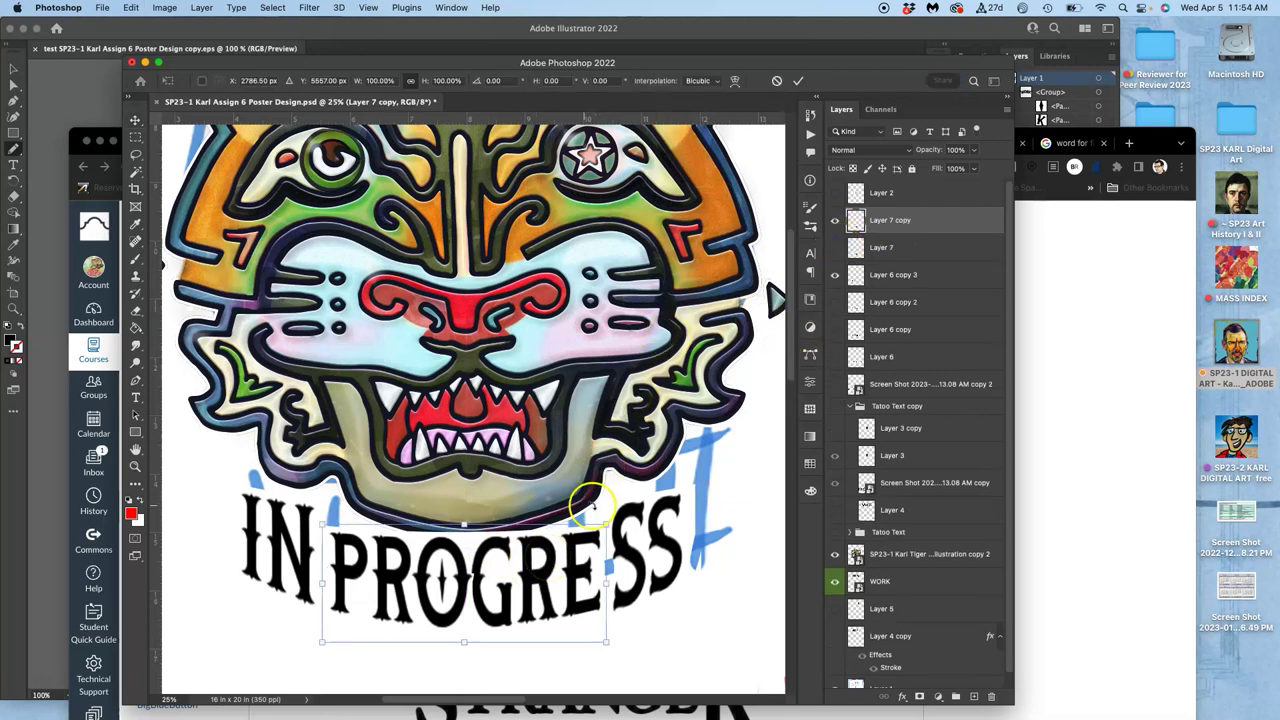
Step: Warp the copy into a downward arc by lifting both ends and lowering the middle, then apply it
{"action": "right_click", "coordinate": [500, 553]}
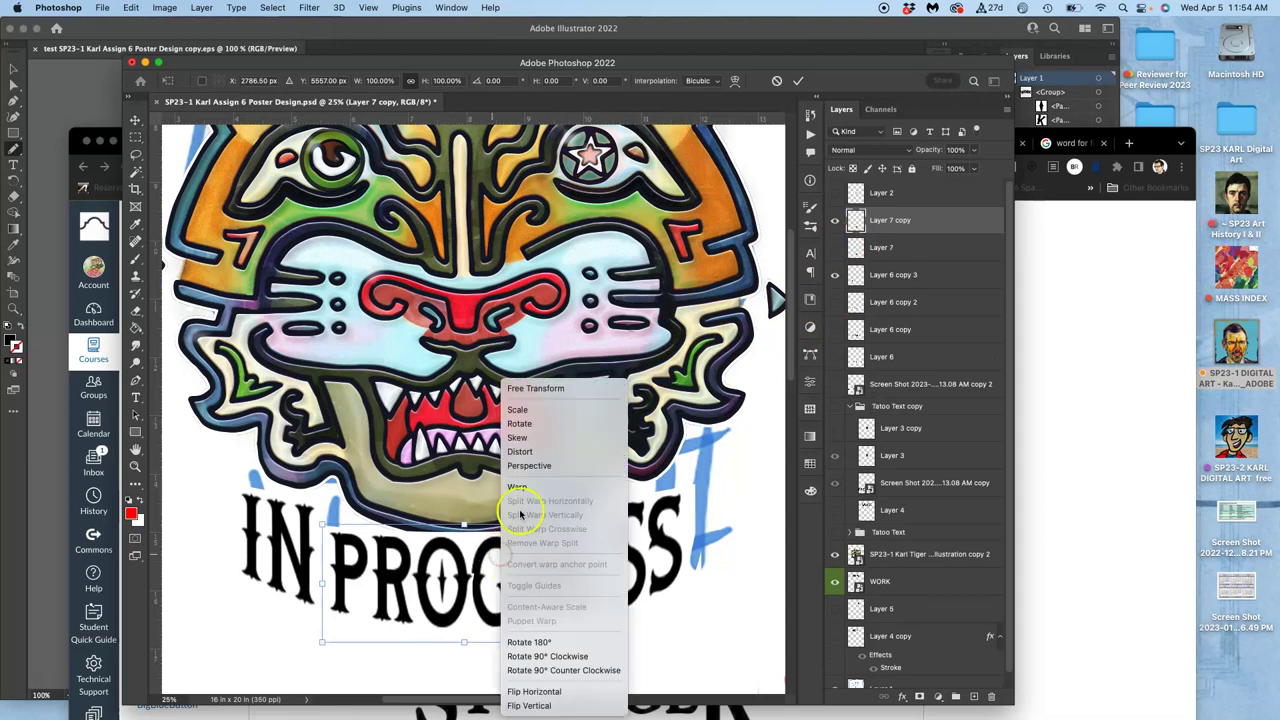
{"action": "left_click", "coordinate": [517, 487]}
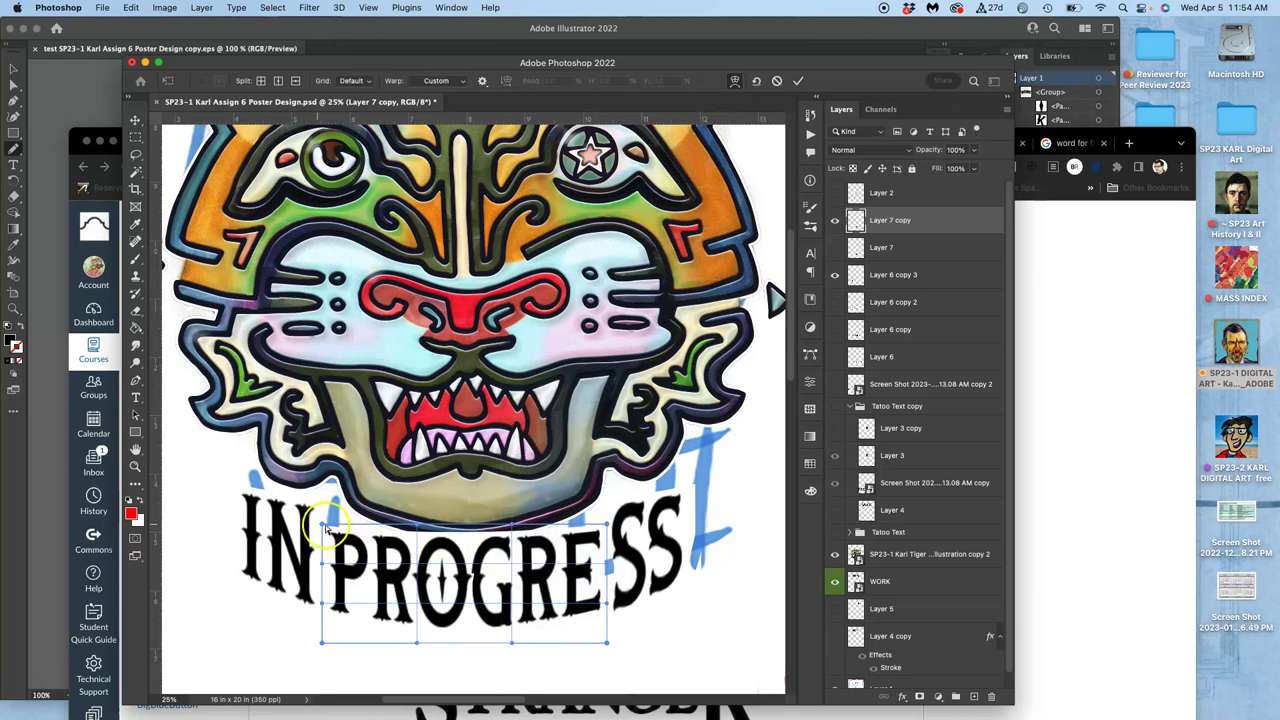
{"action": "left_click_drag", "start_coordinate": [323, 527], "coordinate": [322, 502]}
{"action": "left_click_drag", "start_coordinate": [603, 524], "coordinate": [606, 503]}
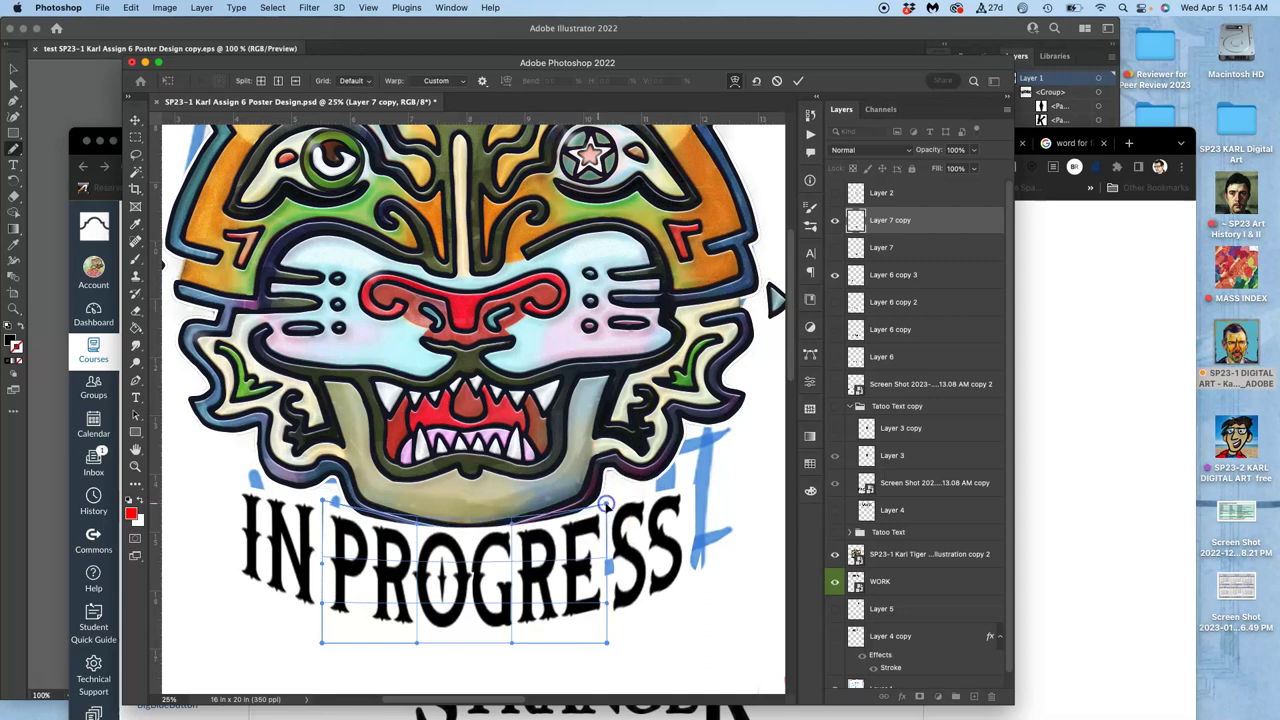
{"action": "left_click_drag", "start_coordinate": [464, 556], "coordinate": [463, 622]}
{"action": "left_click", "coordinate": [468, 540]}
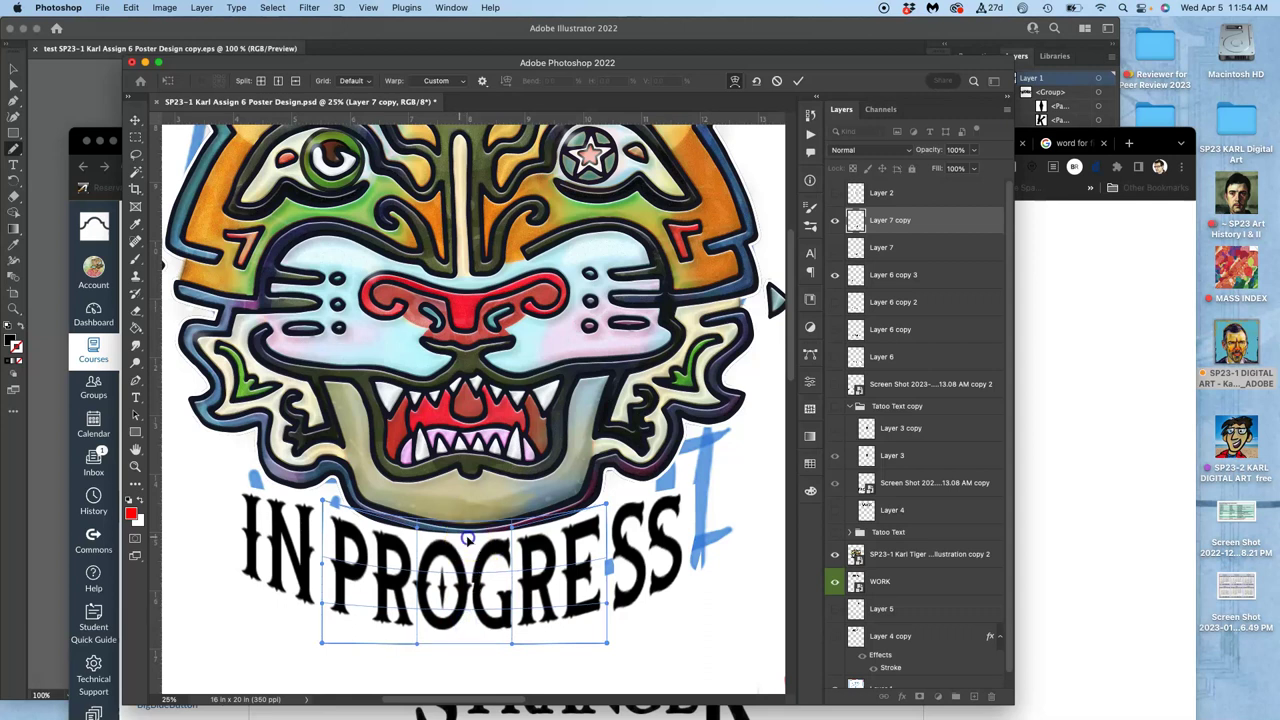
{"action": "left_click_drag", "start_coordinate": [468, 540], "coordinate": [467, 541]}
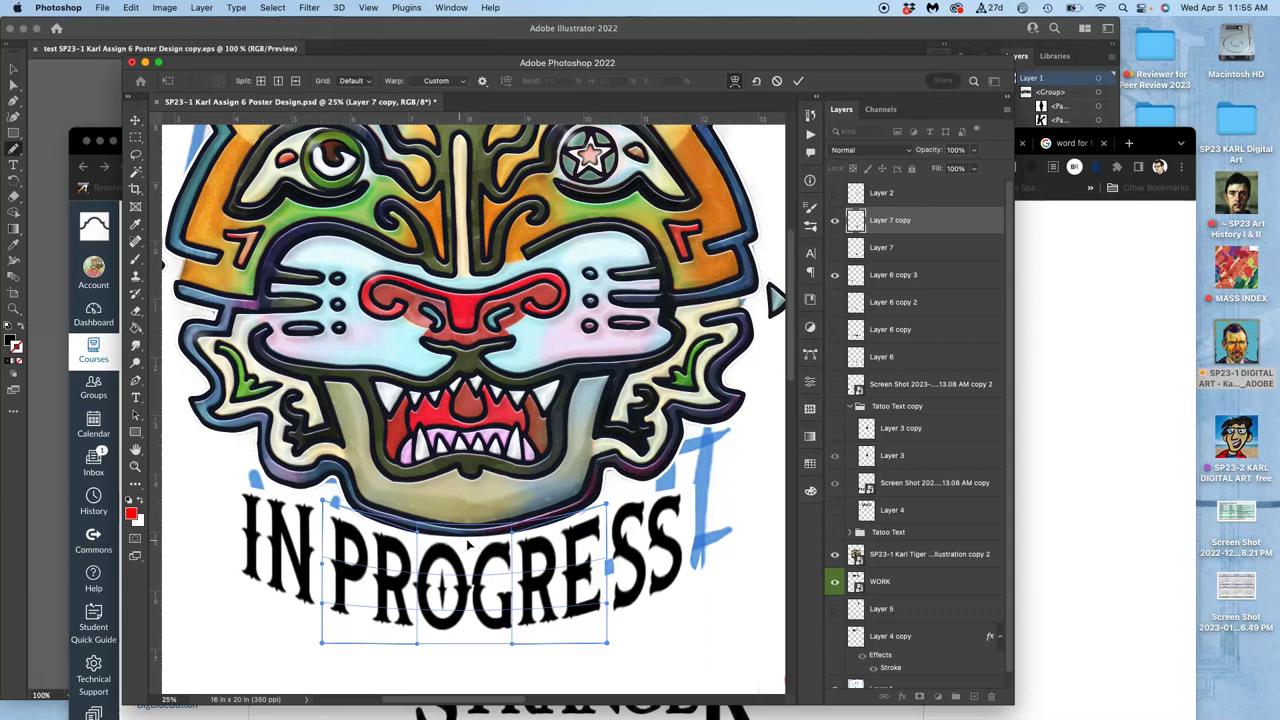
{"action": "key", "text": "Return"}
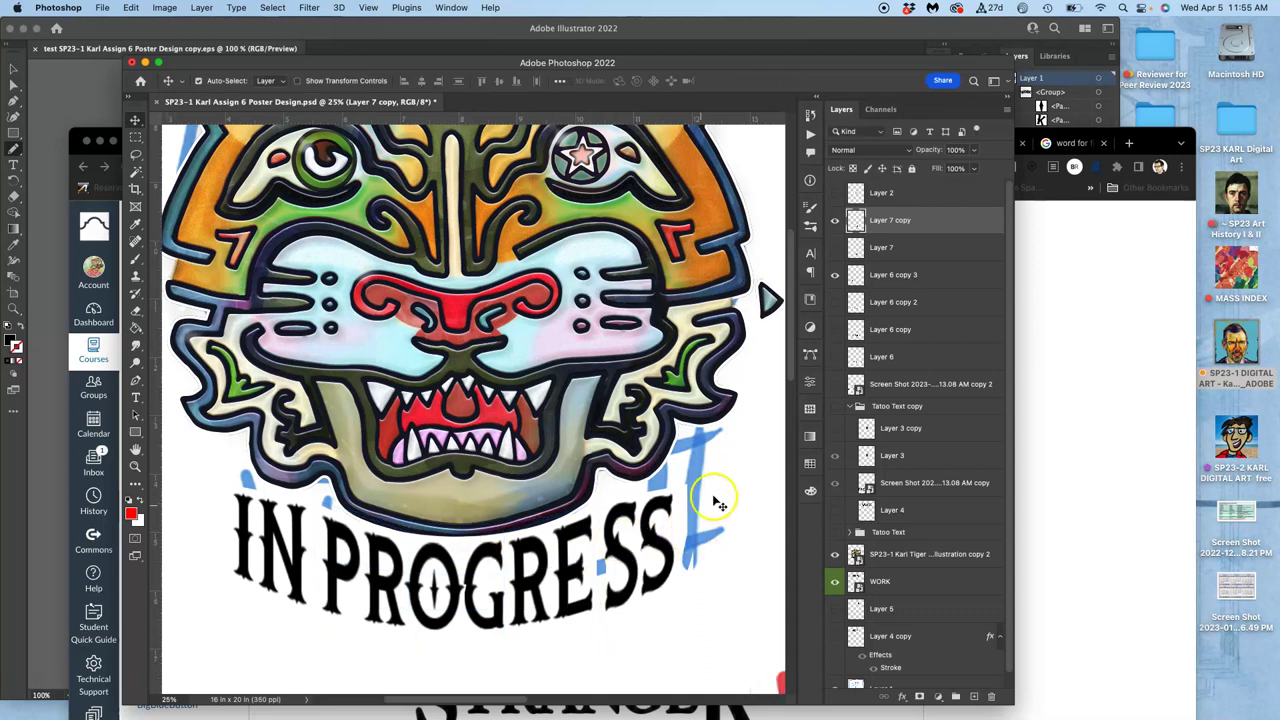
Step: Duplicate Layer 6 copy 3 as Layer 6 copy 4 and start a free transform
{"action": "left_click", "coordinate": [870, 276]}
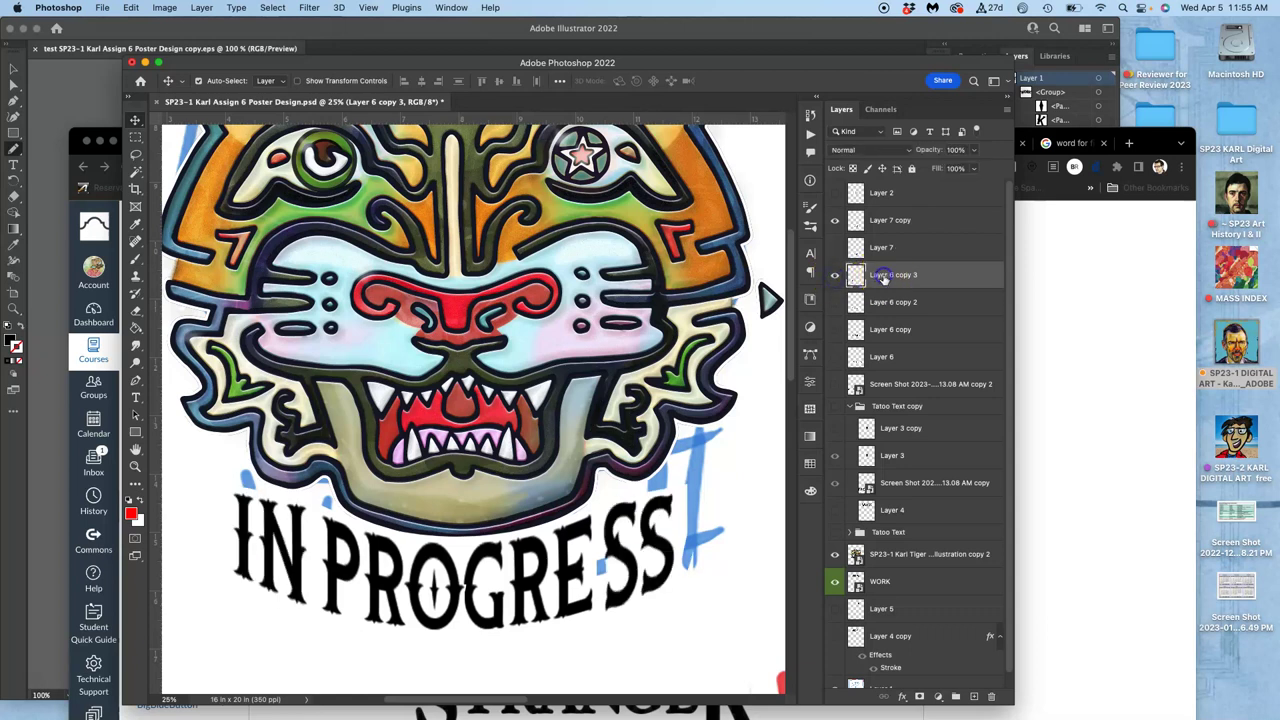
{"action": "key", "text": "super+j"}
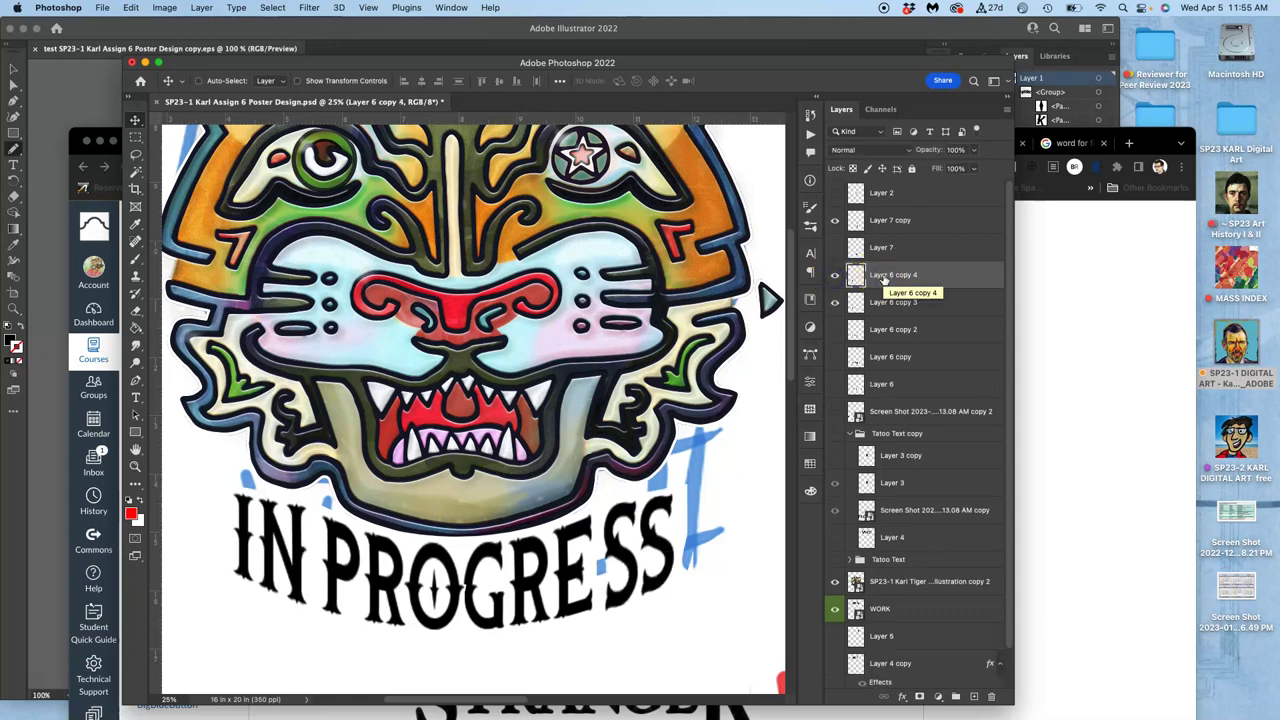
{"action": "key", "text": "super+t"}
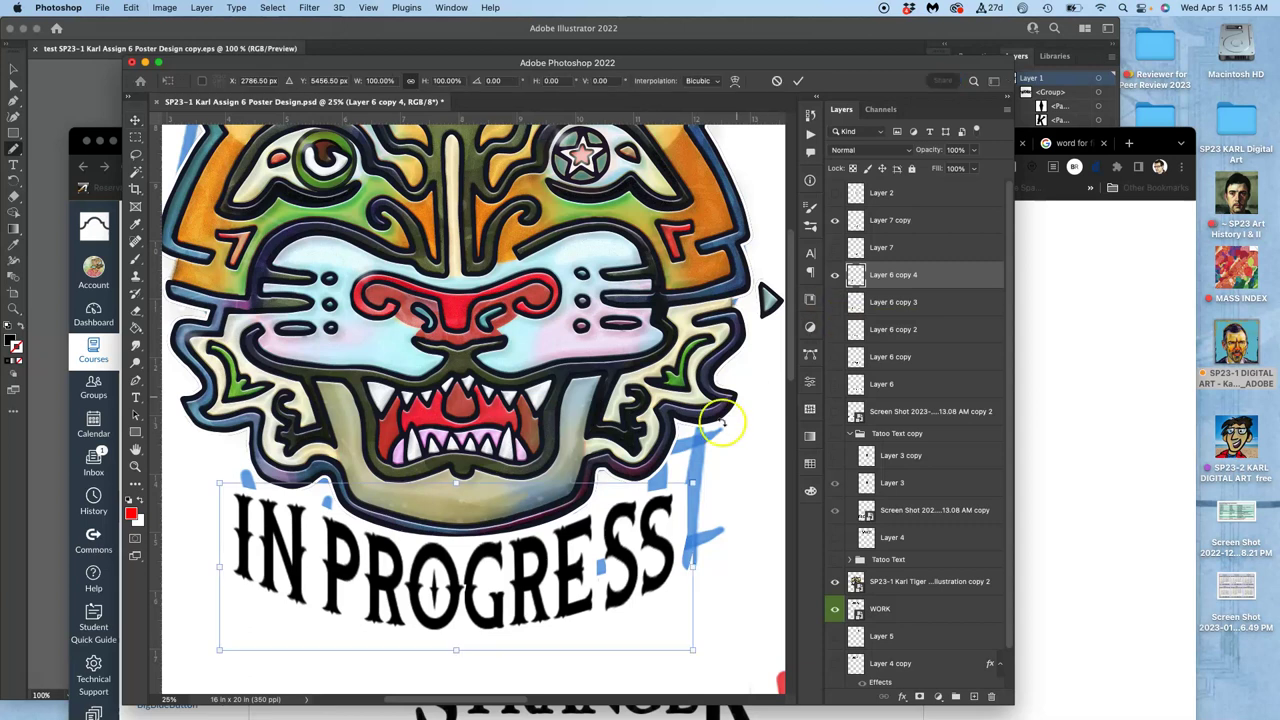
Step: Warp the whole IN PROGRESS line into a smoother arch by raising the ends and lowering the top edge, then apply it
{"action": "right_click", "coordinate": [632, 515]}
{"action": "left_click", "coordinate": [677, 486]}
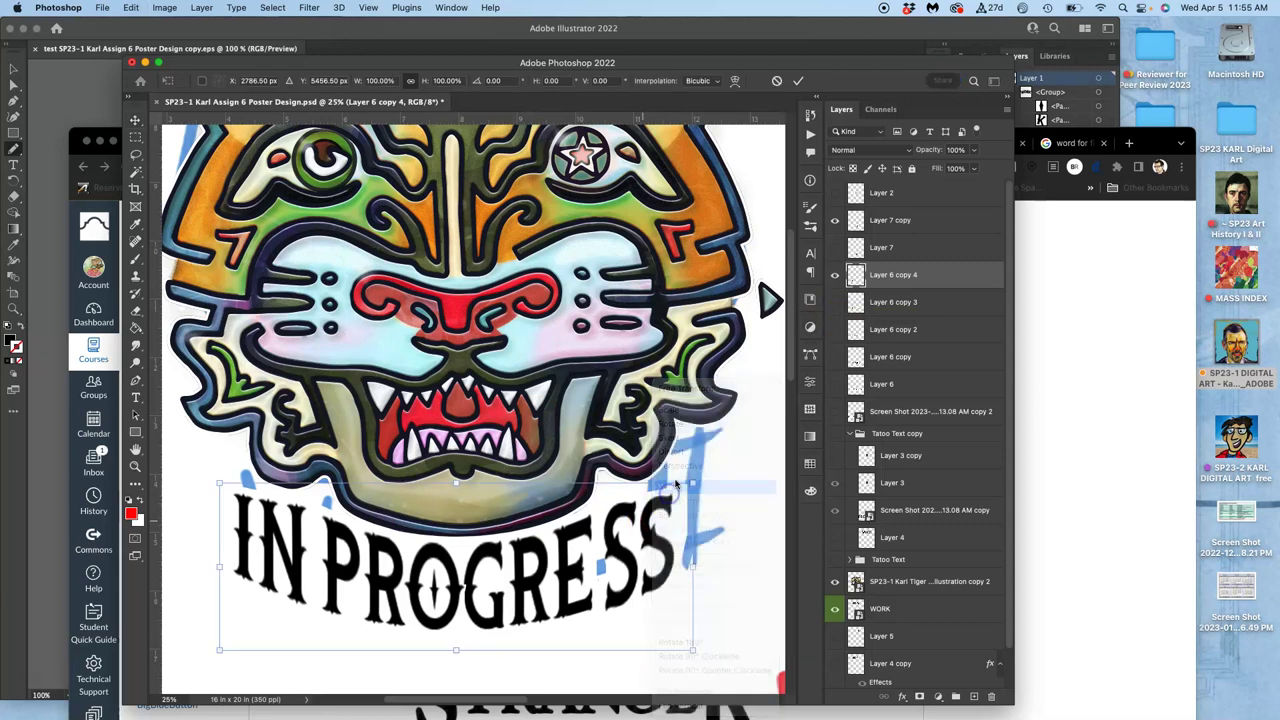
{"action": "left_click_drag", "start_coordinate": [693, 484], "coordinate": [691, 458]}
{"action": "left_click_drag", "start_coordinate": [222, 484], "coordinate": [225, 464]}
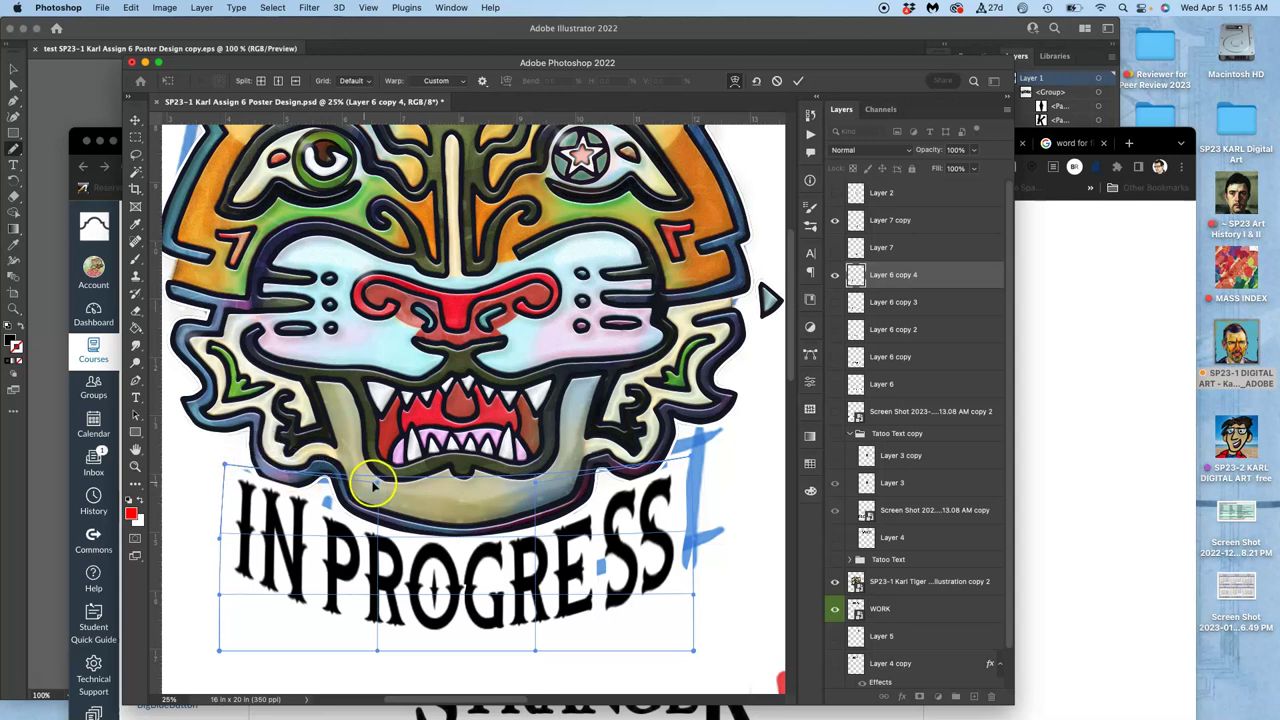
{"action": "left_click_drag", "start_coordinate": [374, 483], "coordinate": [373, 506]}
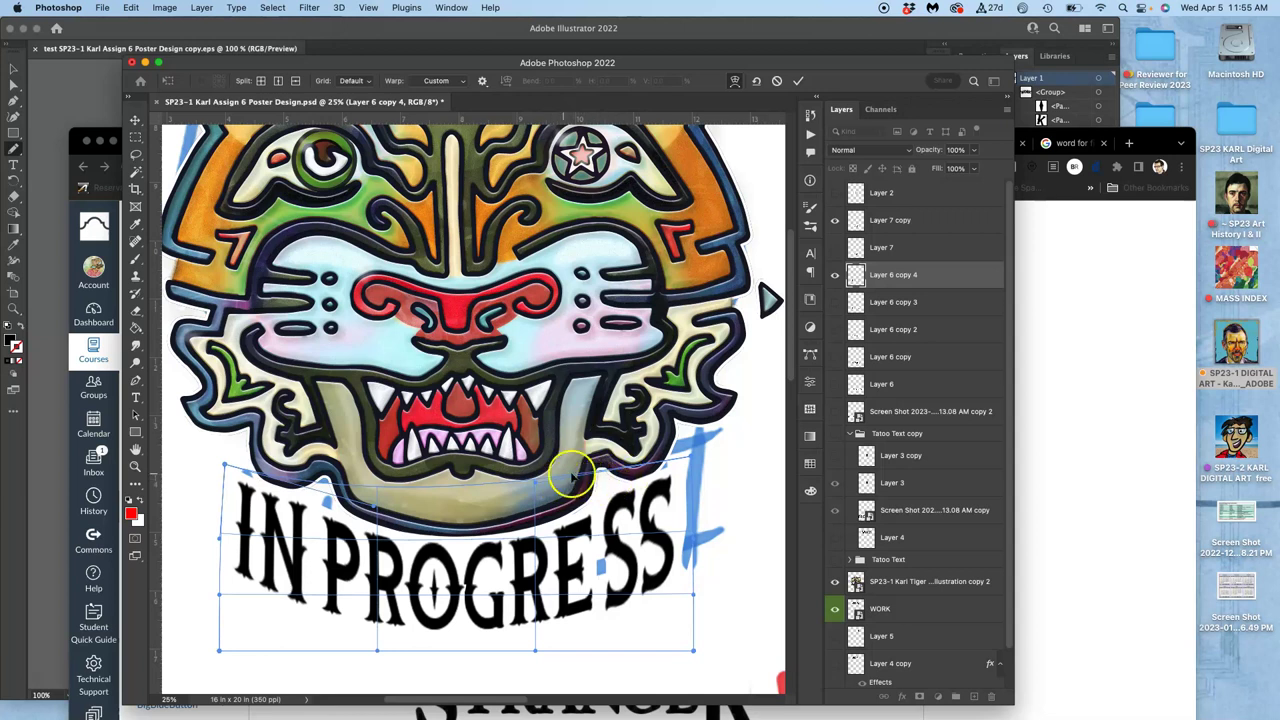
{"action": "left_click_drag", "start_coordinate": [534, 481], "coordinate": [533, 507]}
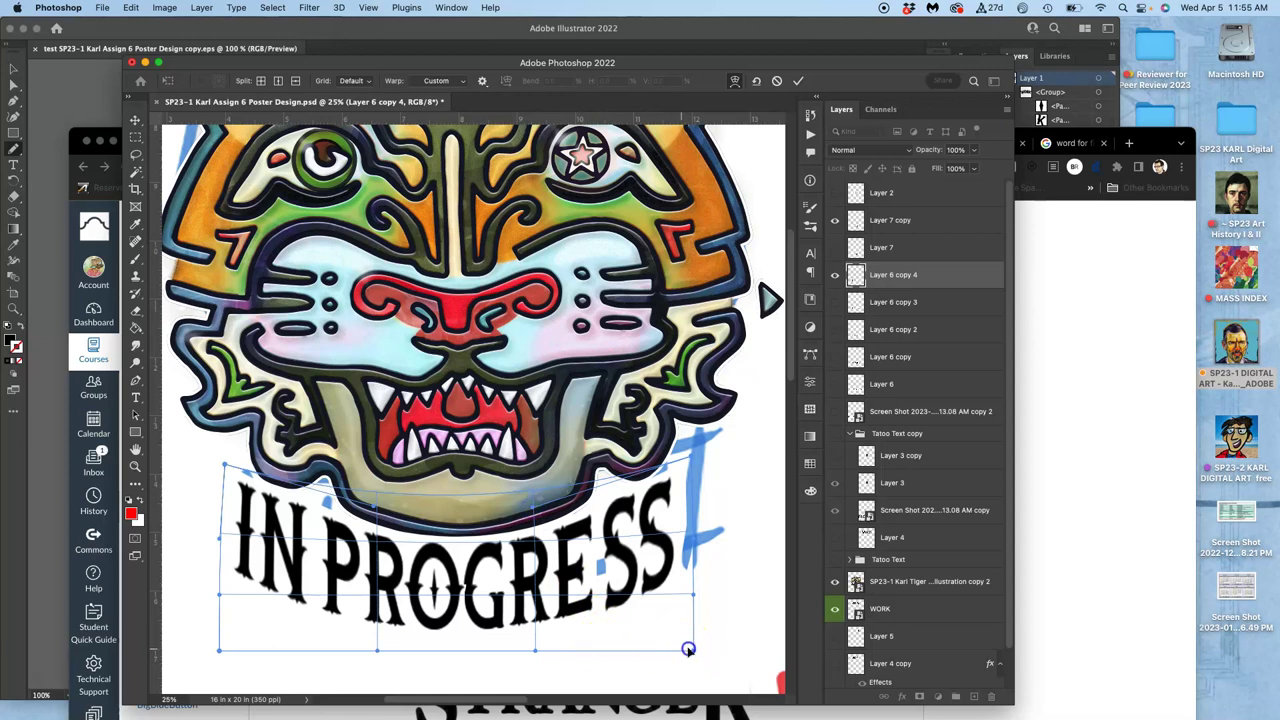
{"action": "left_click_drag", "start_coordinate": [688, 649], "coordinate": [687, 649]}
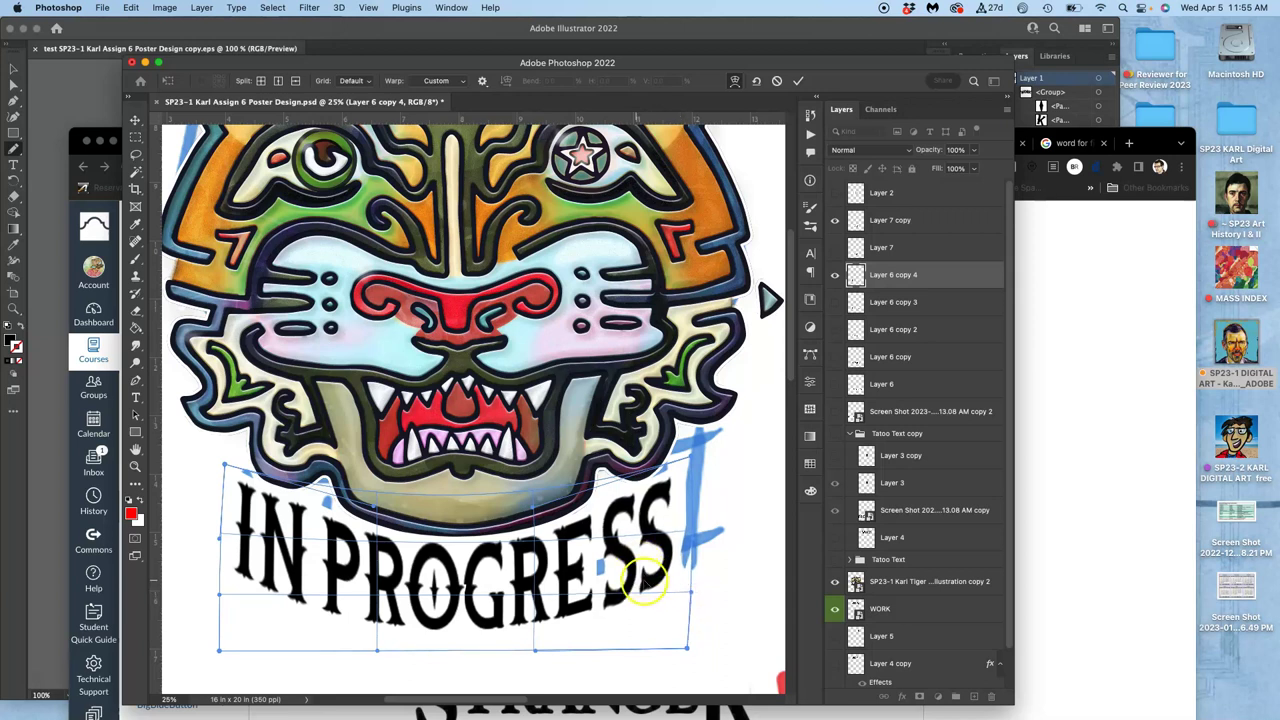
{"action": "key", "text": "Return"}
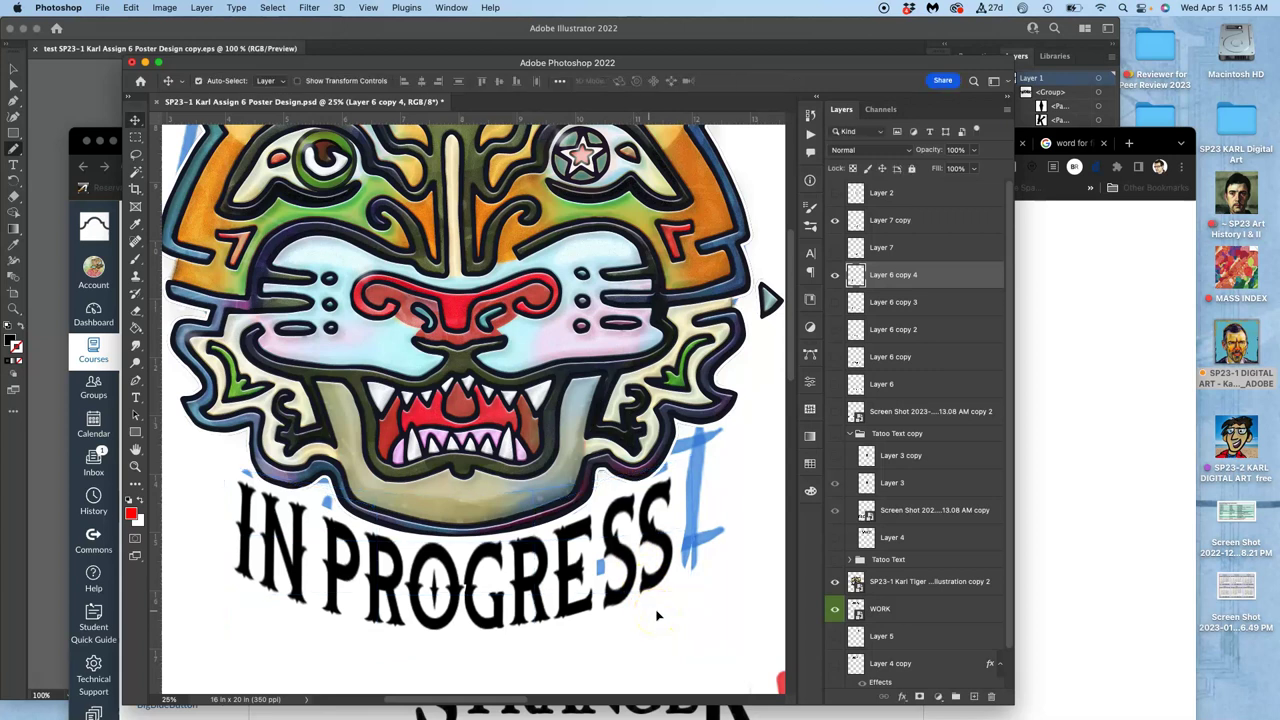
Step: Hide Layer 1's white background and frame lines, and save the poster
{"action": "key", "text": "super+minus"}
{"action": "key", "text": "super+minus"}
{"action": "key", "text": "super+minus"}
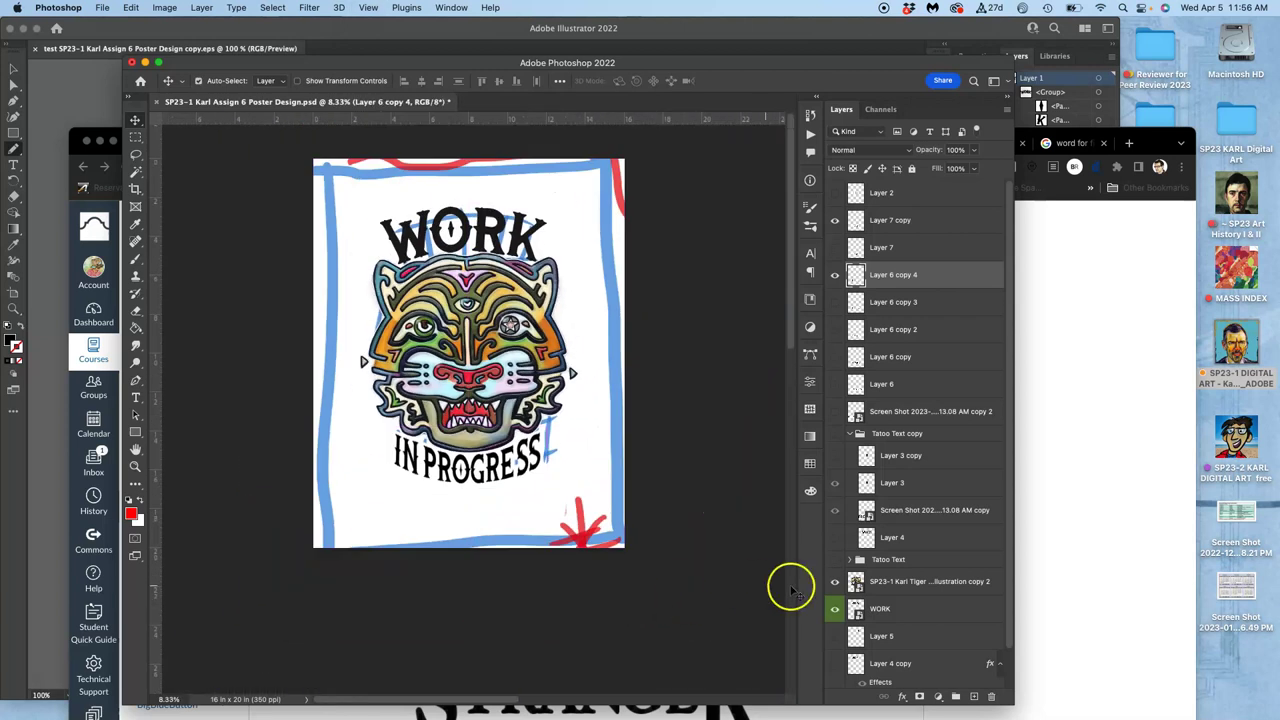
{"action": "scroll", "coordinate": [845, 645], "scroll_direction": "down", "scroll_amount": 2}
{"action": "left_click", "coordinate": [835, 674]}
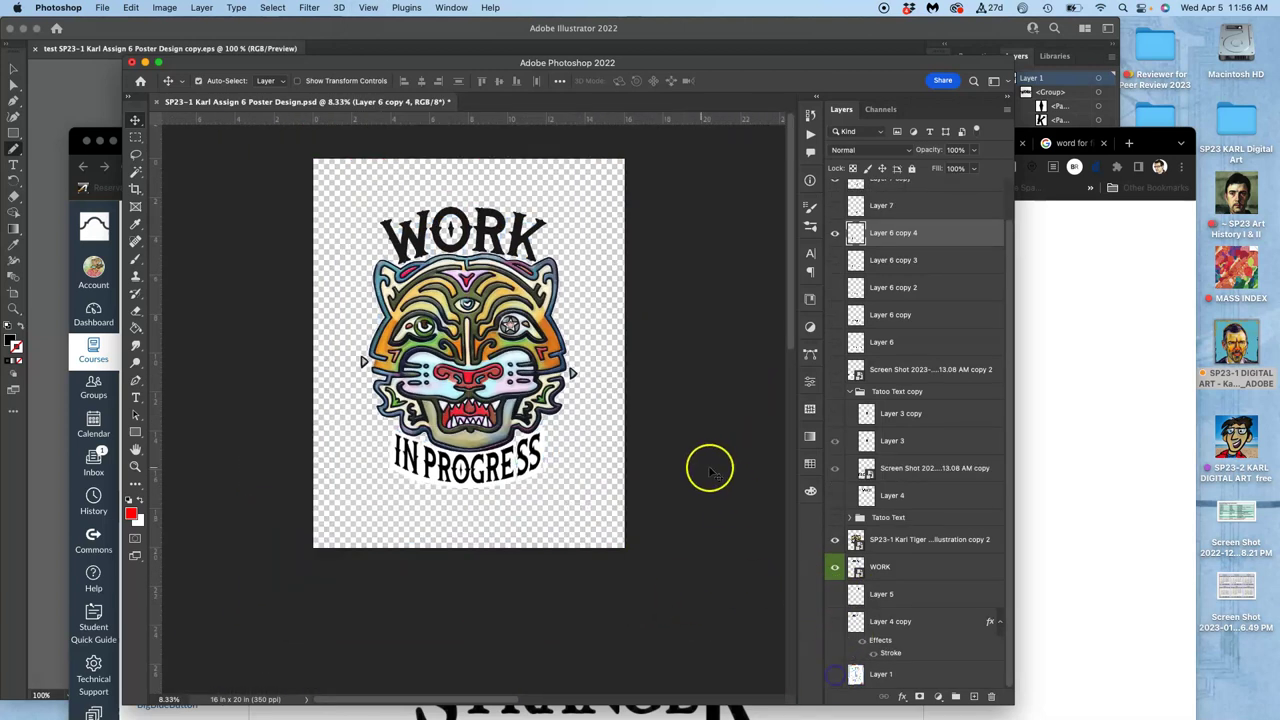
{"action": "key", "text": "super+s"}
Step: Reposition the tiger artwork between WORK and IN PROGRESS on the poster
{"action": "scroll", "coordinate": [577, 416], "scroll_direction": "up", "scroll_amount": 2}
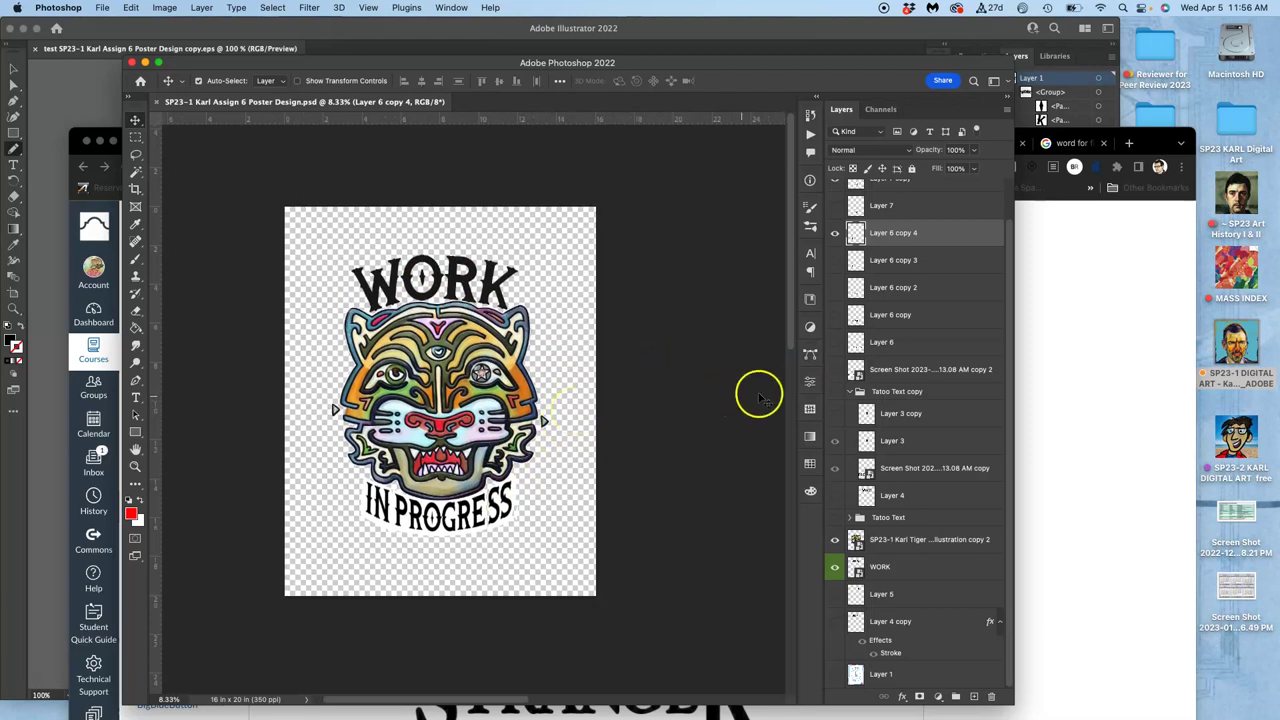
{"action": "scroll", "coordinate": [926, 349], "scroll_direction": "up", "scroll_amount": 1}
{"action": "scroll", "coordinate": [926, 349], "scroll_direction": "up", "scroll_amount": 1}
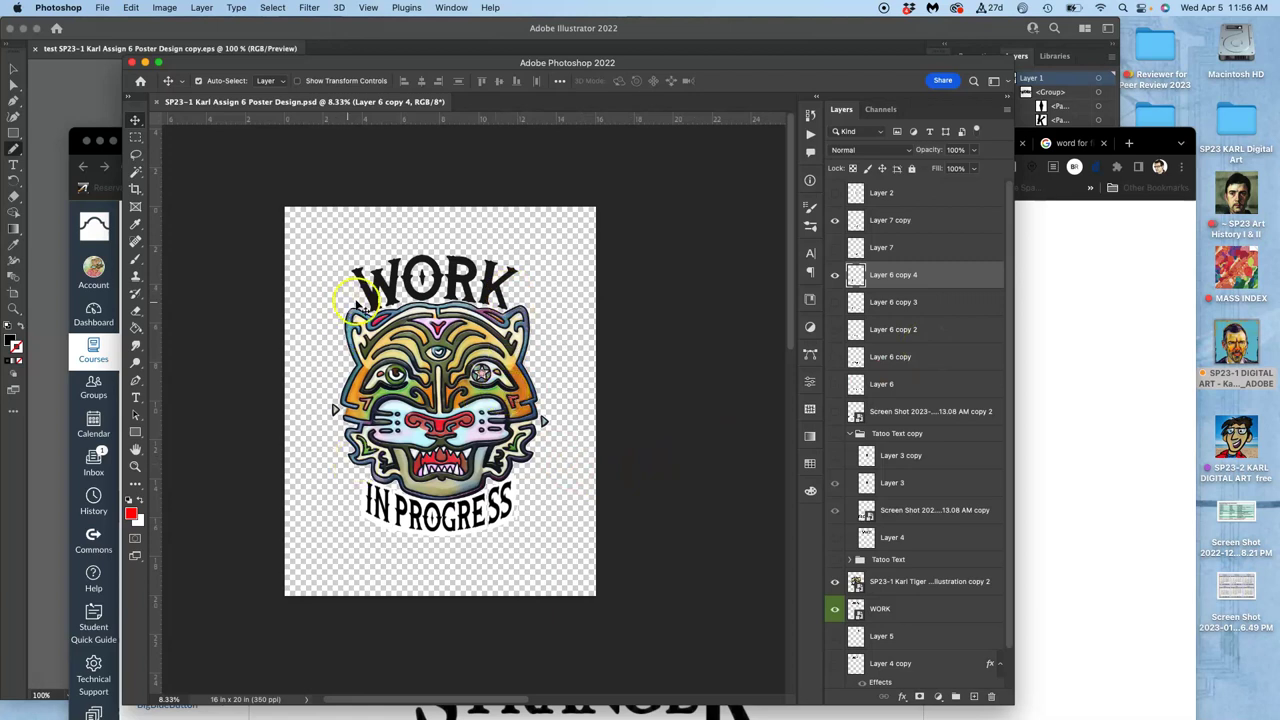
{"action": "left_click_drag", "start_coordinate": [360, 414], "coordinate": [362, 412]}
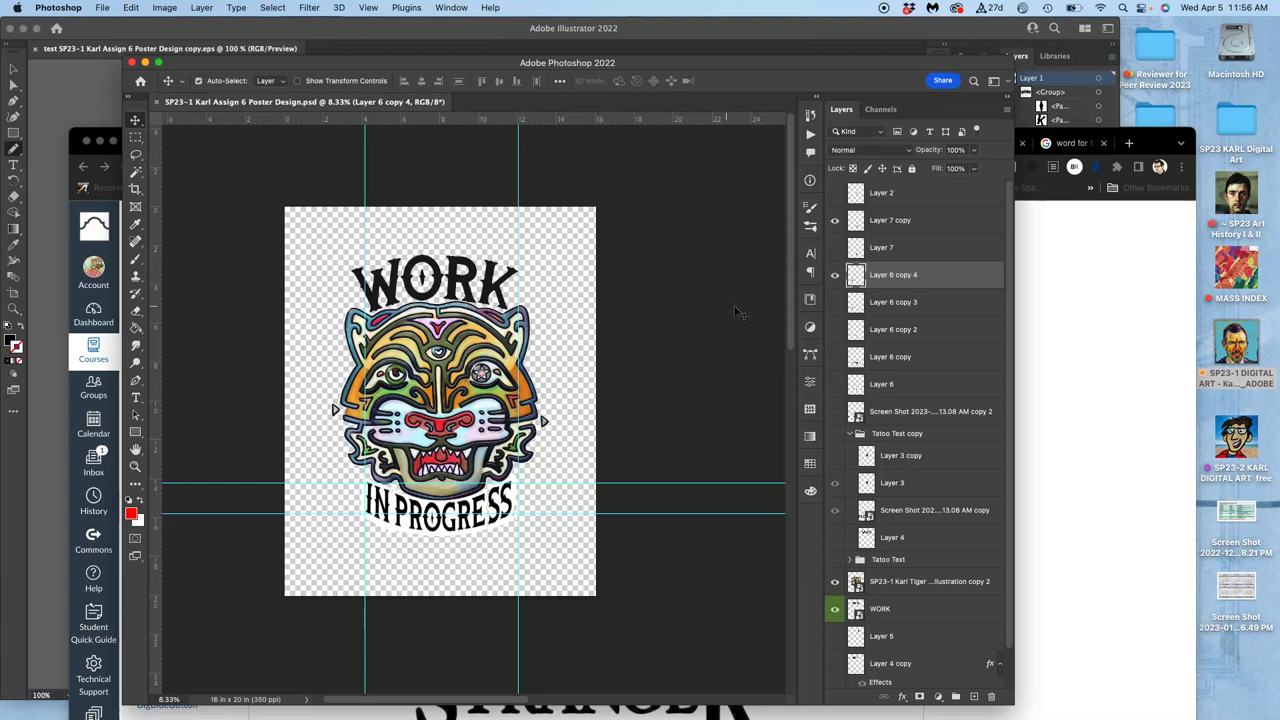
Step: Hide the guides, Tatoo Text copy group, WORK text and tiger, keeping Layer 3's PROGRESS text visible
{"action": "key", "text": "super+semicolon"}
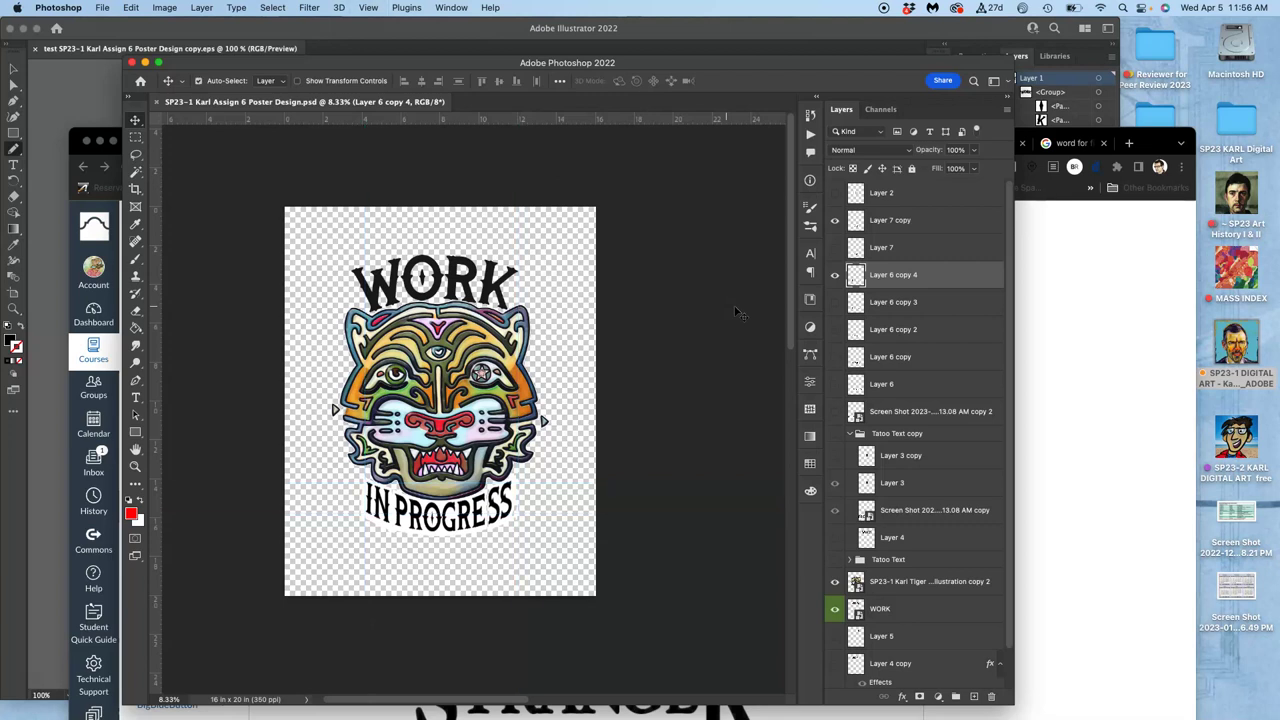
{"action": "left_click", "coordinate": [835, 220]}
{"action": "left_click", "coordinate": [835, 220]}
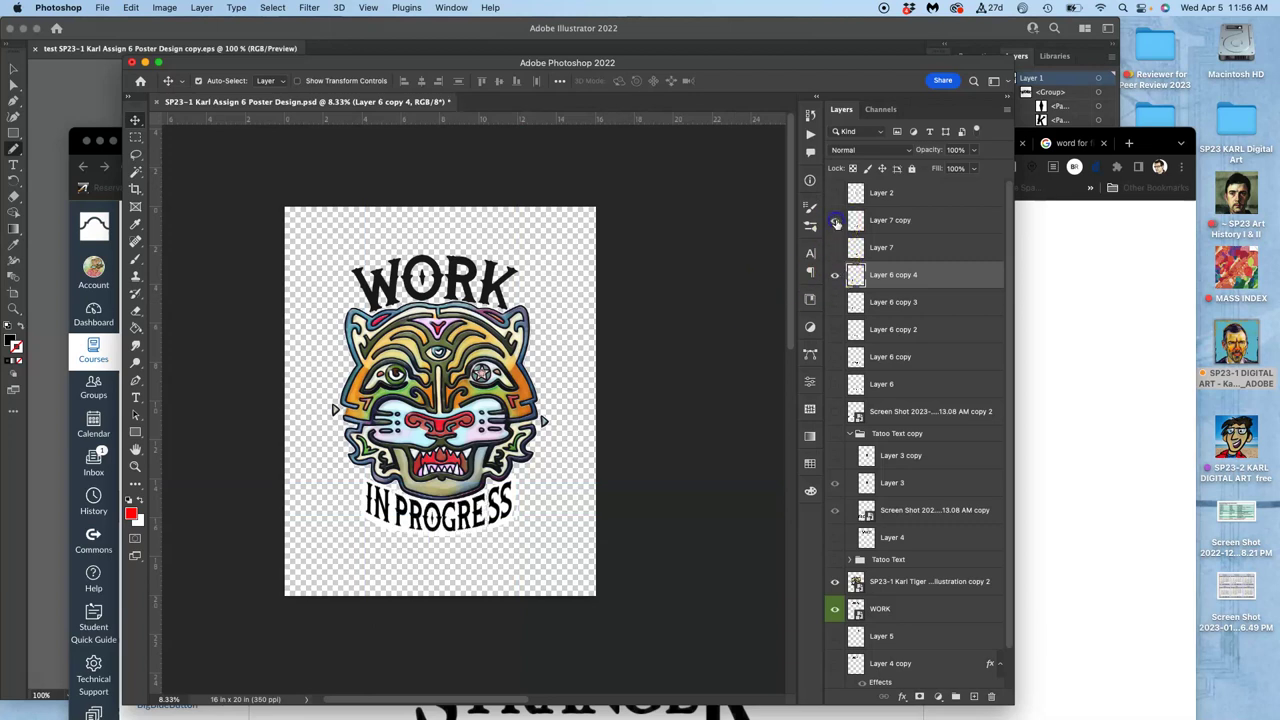
{"action": "left_click", "coordinate": [835, 484]}
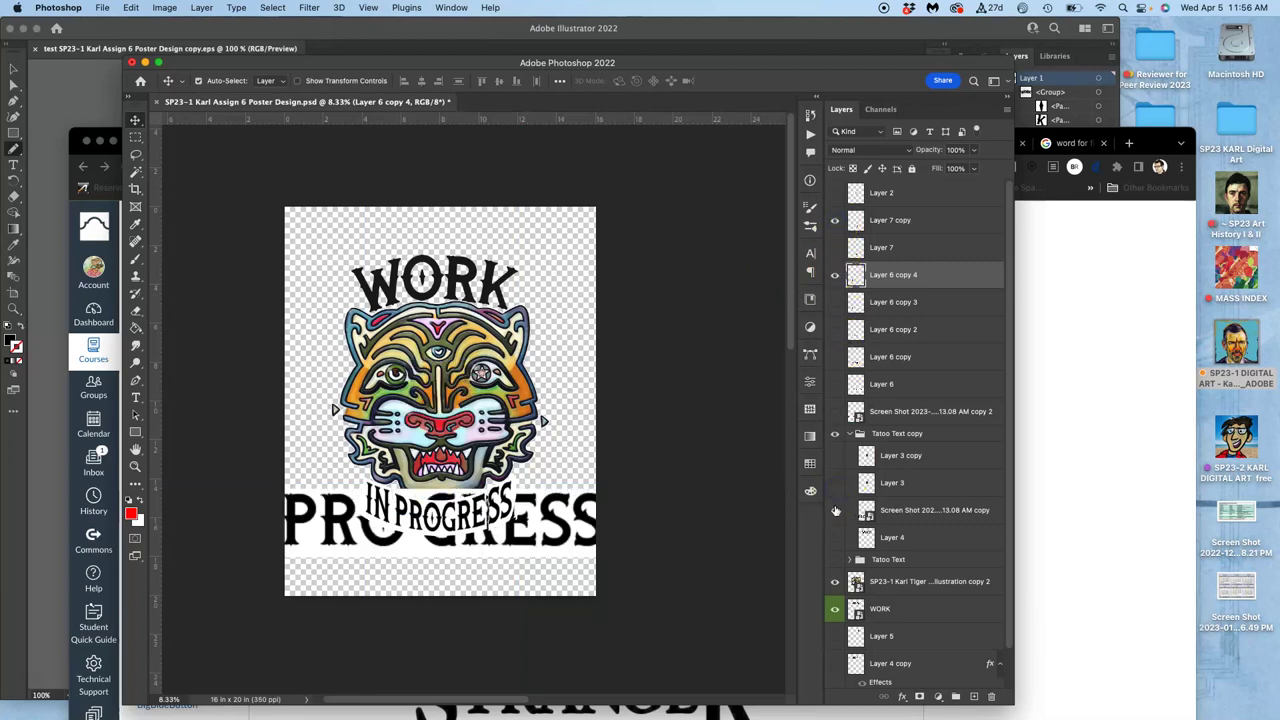
{"action": "left_click", "coordinate": [835, 434]}
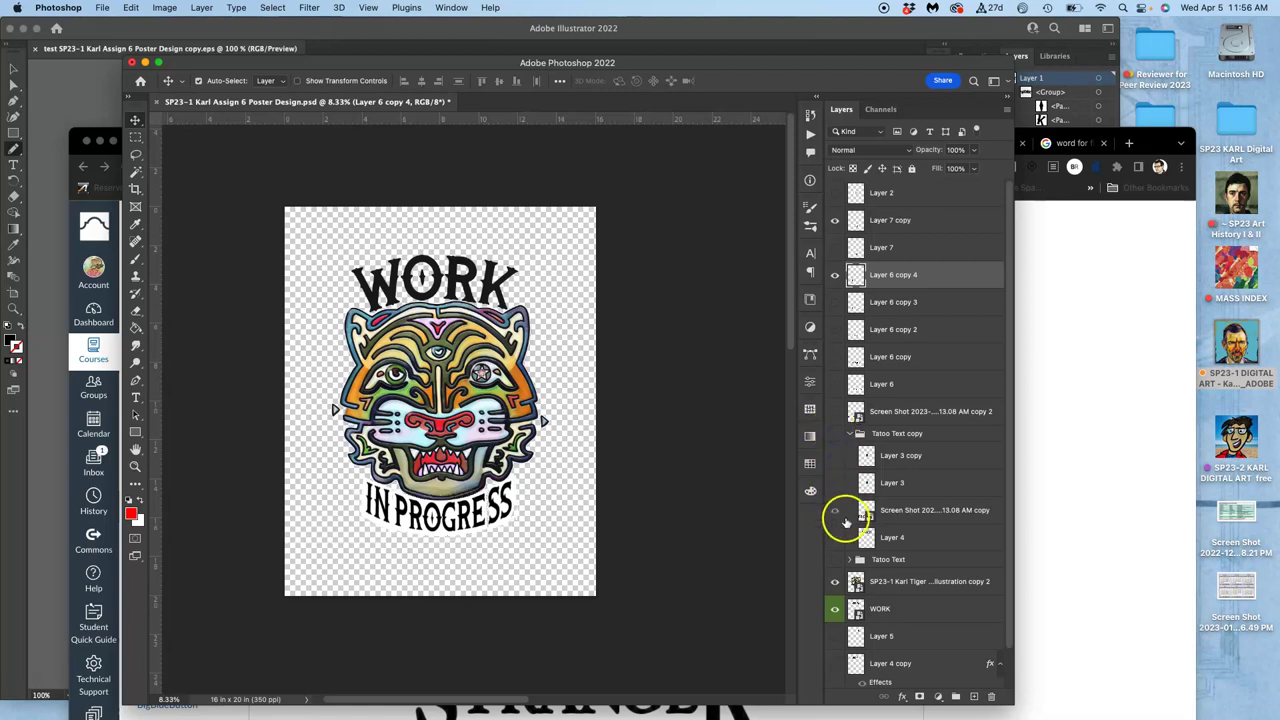
{"action": "scroll", "coordinate": [845, 520], "scroll_direction": "down", "scroll_amount": 2}
{"action": "left_click", "coordinate": [835, 567]}
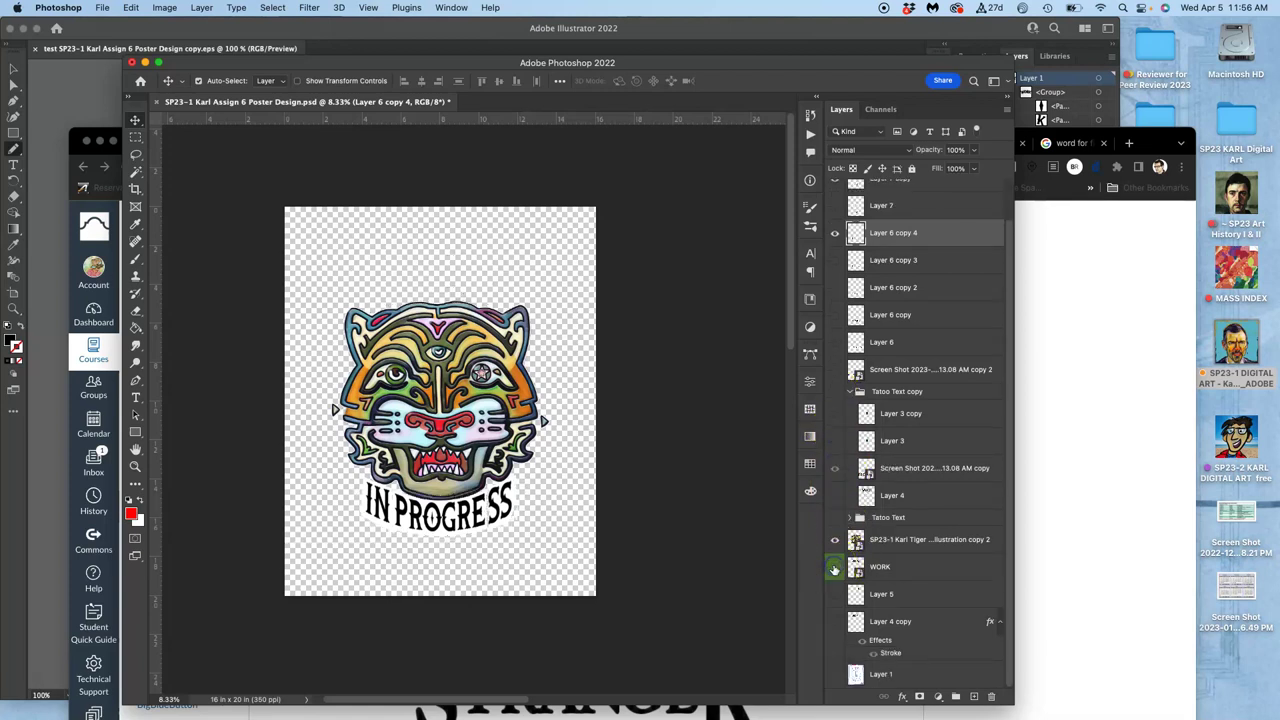
{"action": "left_click", "coordinate": [835, 540]}
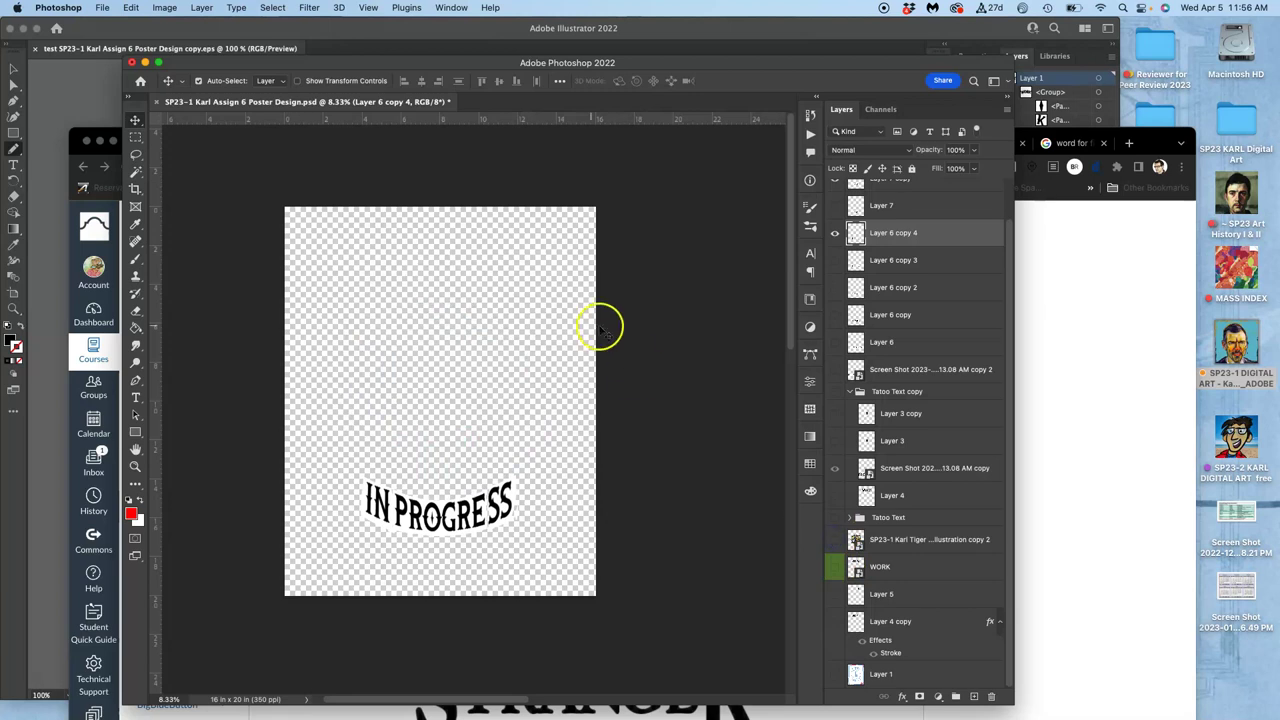
Step: Save a JPEG copy of the poster named Test.jpg, accepting the default quality settings
{"action": "left_click", "coordinate": [105, 8]}
{"action": "left_click", "coordinate": [110, 153]}
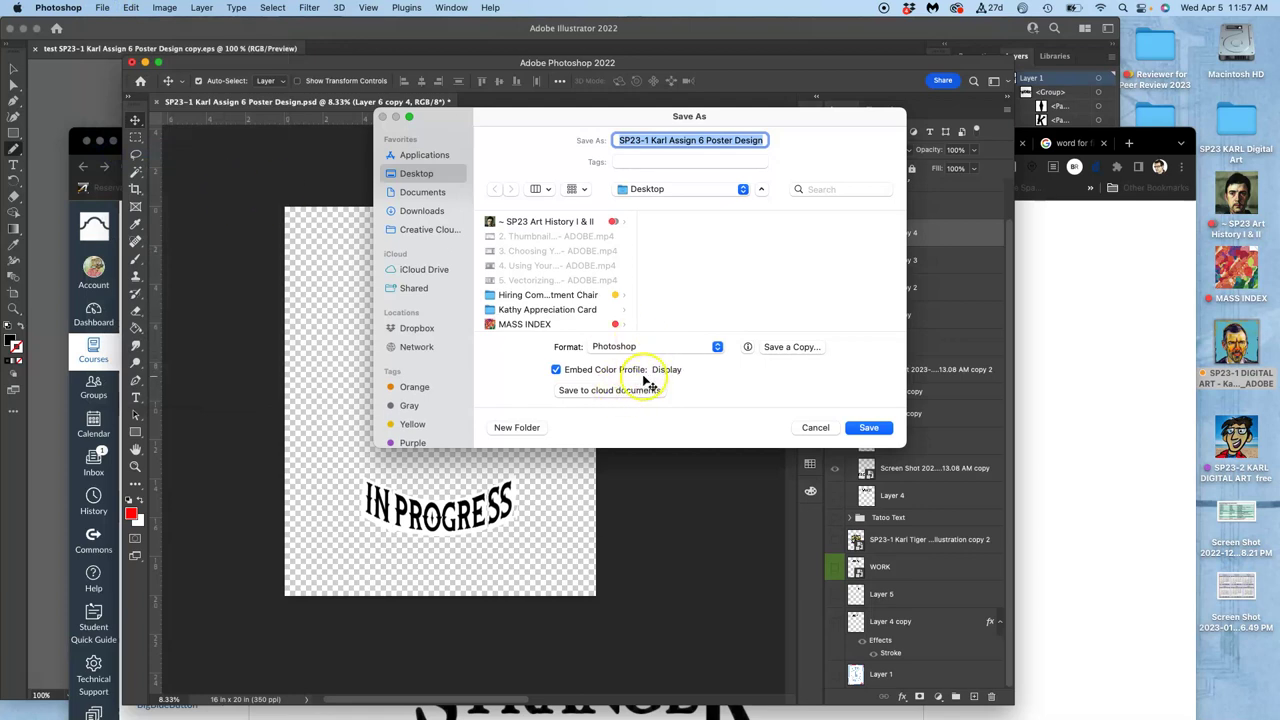
{"action": "left_click", "coordinate": [785, 347]}
{"action": "left_click", "coordinate": [651, 290]}
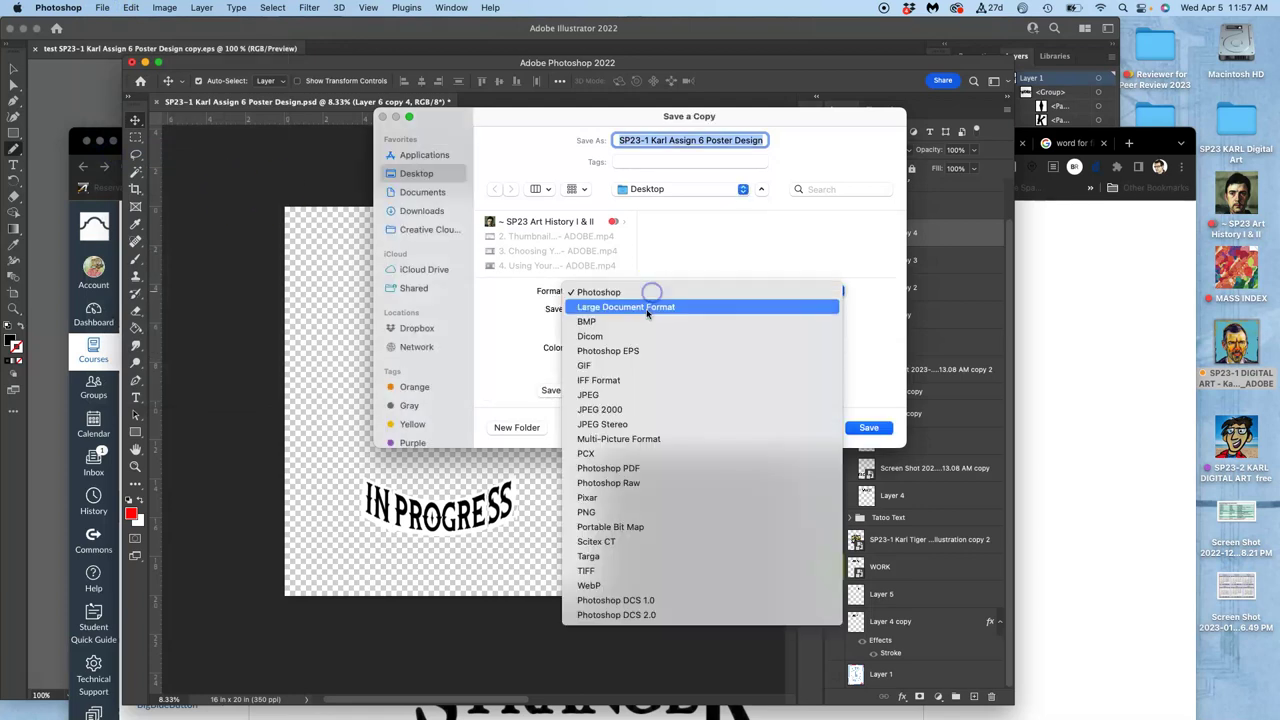
{"action": "left_click", "coordinate": [637, 395]}
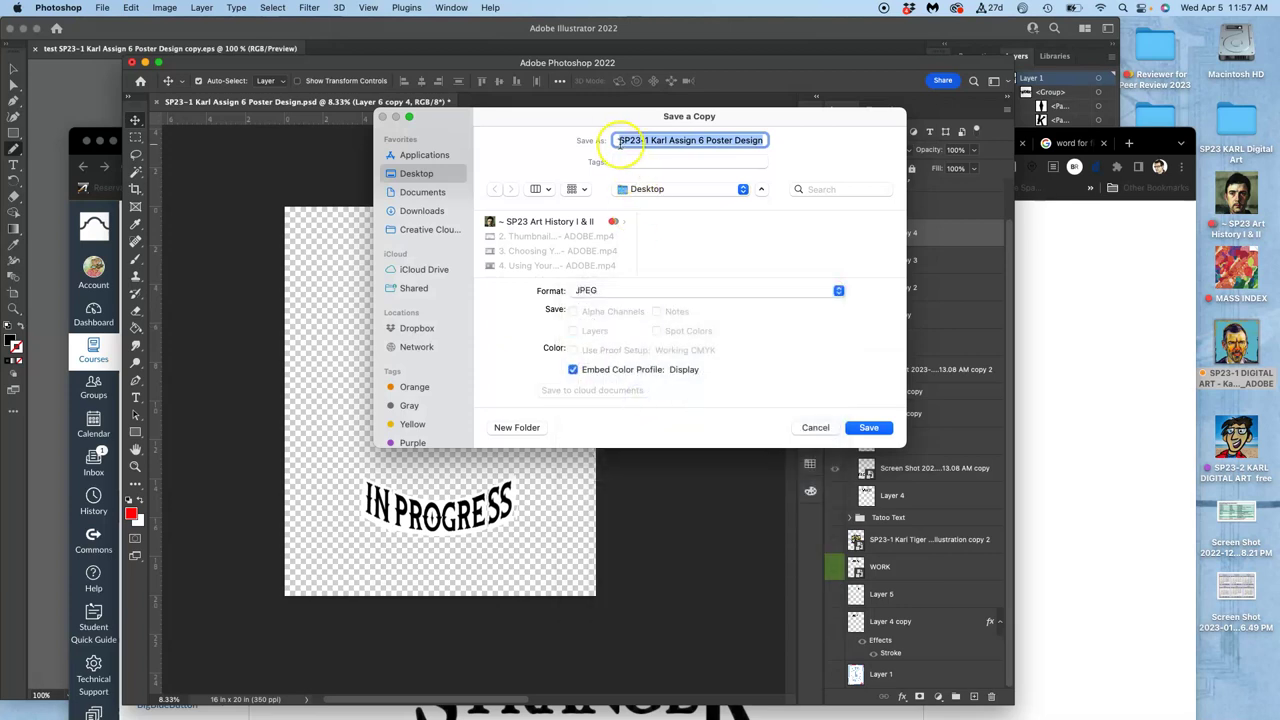
{"action": "type", "text": "1"}
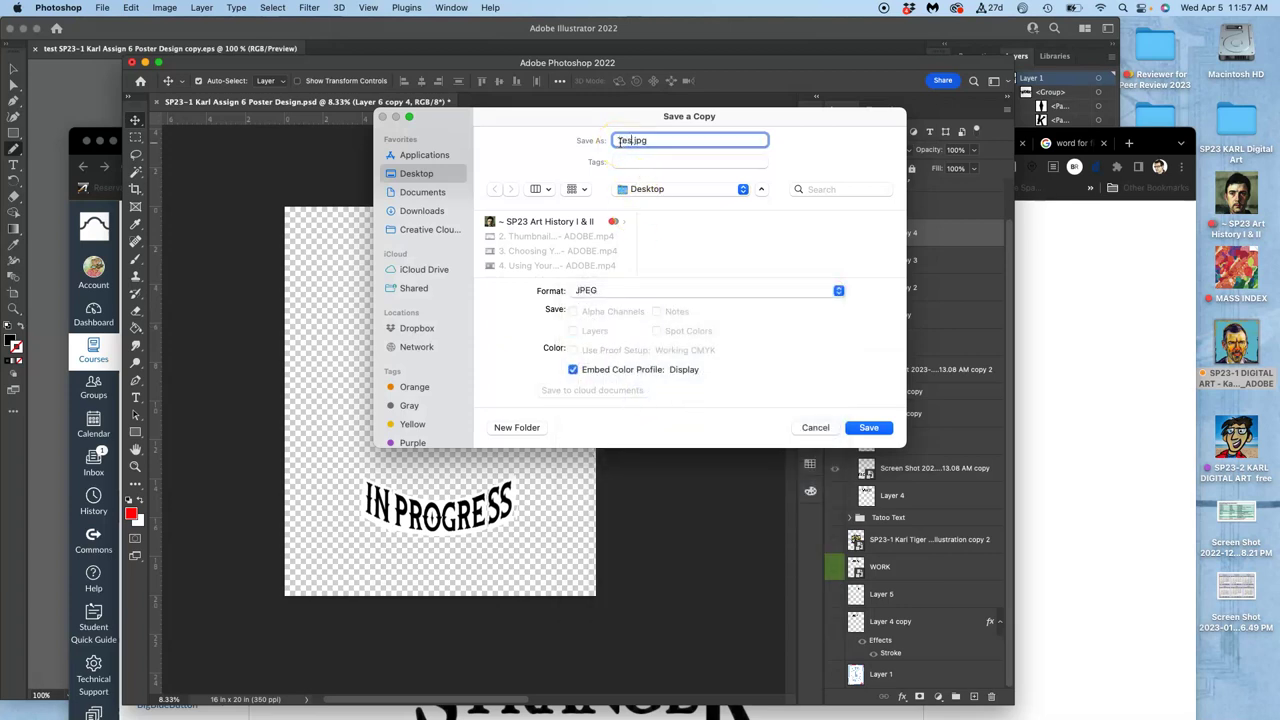
{"action": "type", "text": "est"}
{"action": "left_click", "coordinate": [868, 428]}
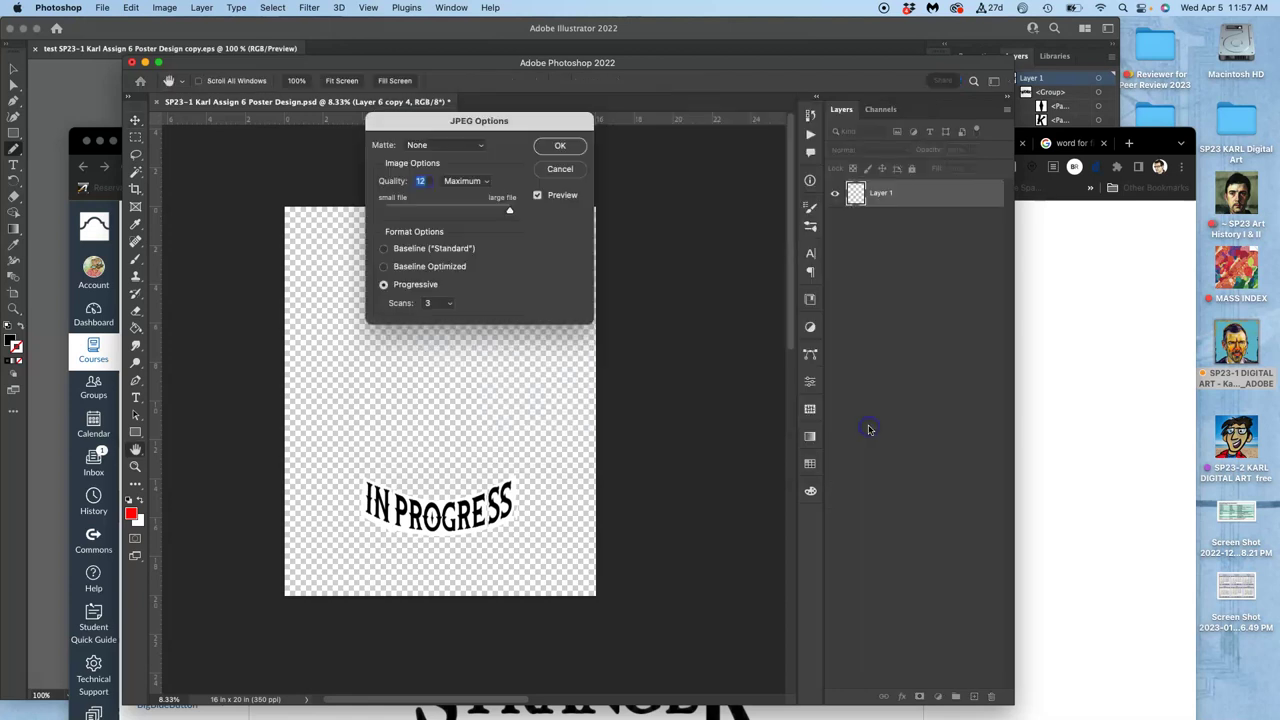
{"action": "left_click", "coordinate": [561, 146]}
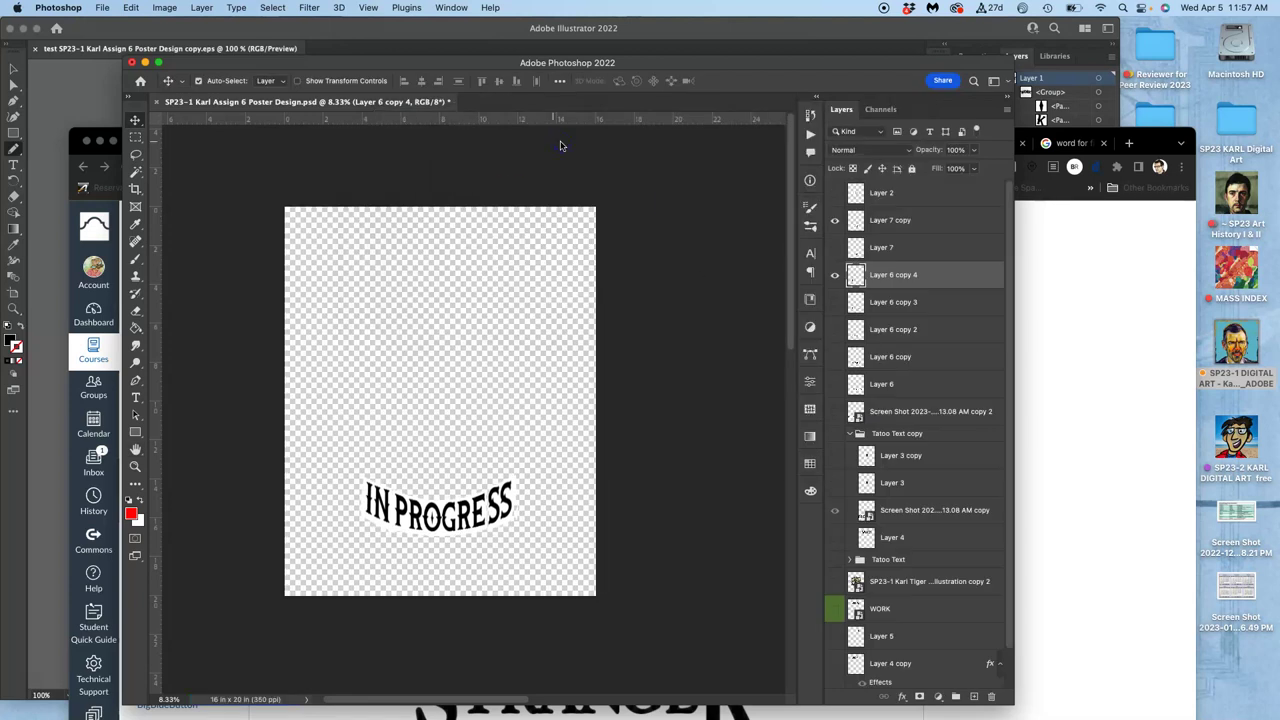
Step: Open test.jpg from the desktop in Adobe Illustrator
{"action": "key", "text": "F11"}
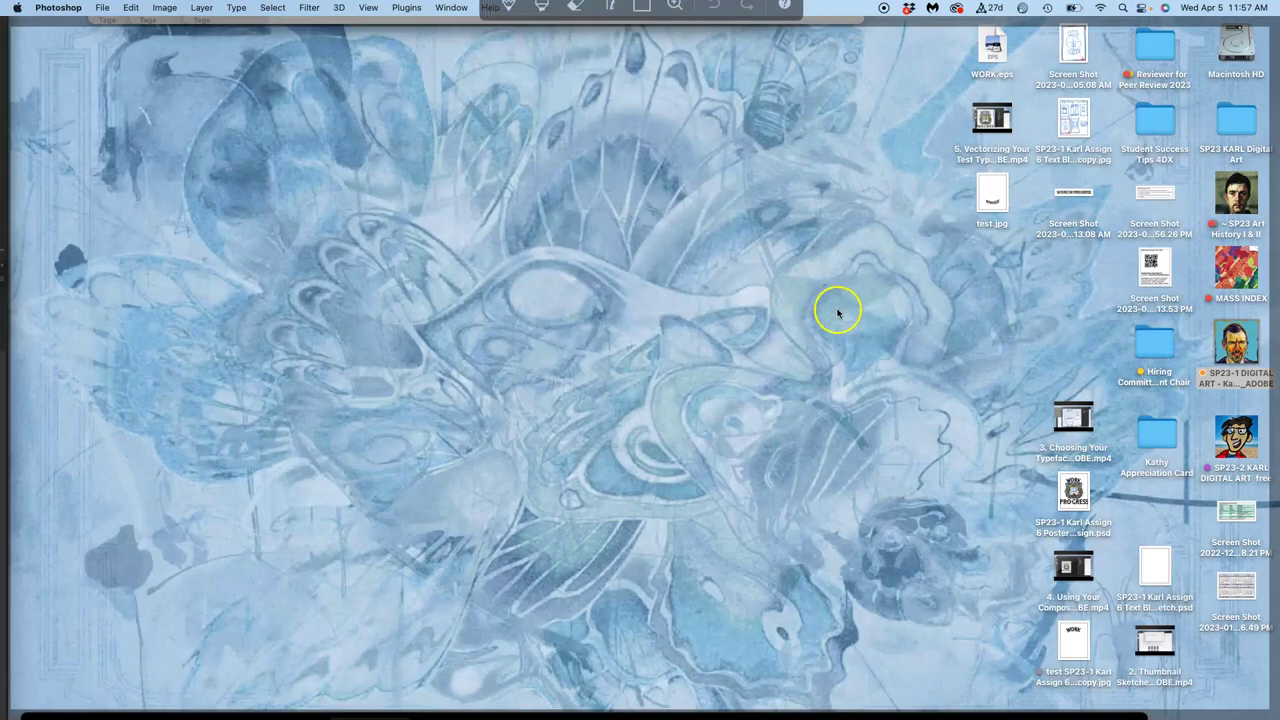
{"action": "left_click", "coordinate": [955, 288]}
{"action": "right_click", "coordinate": [992, 205]}
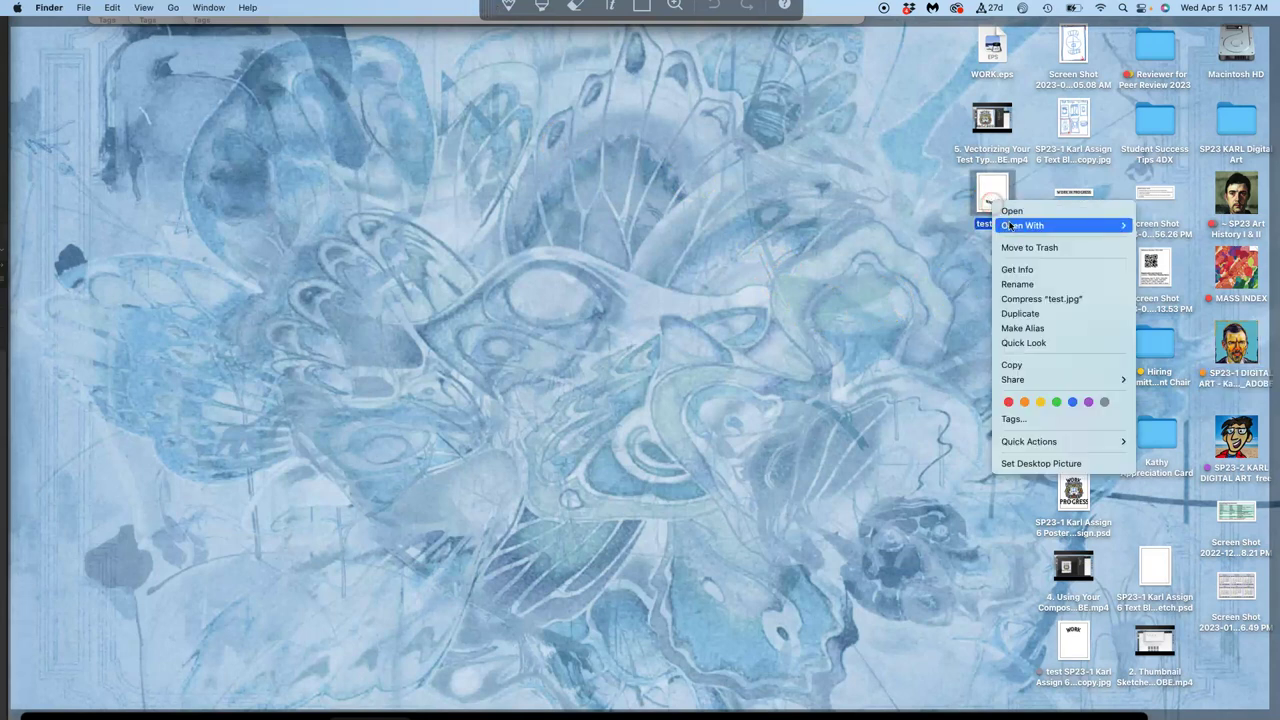
{"action": "mouse_move", "coordinate": [1030, 225]}
{"action": "left_click", "coordinate": [1163, 263]}
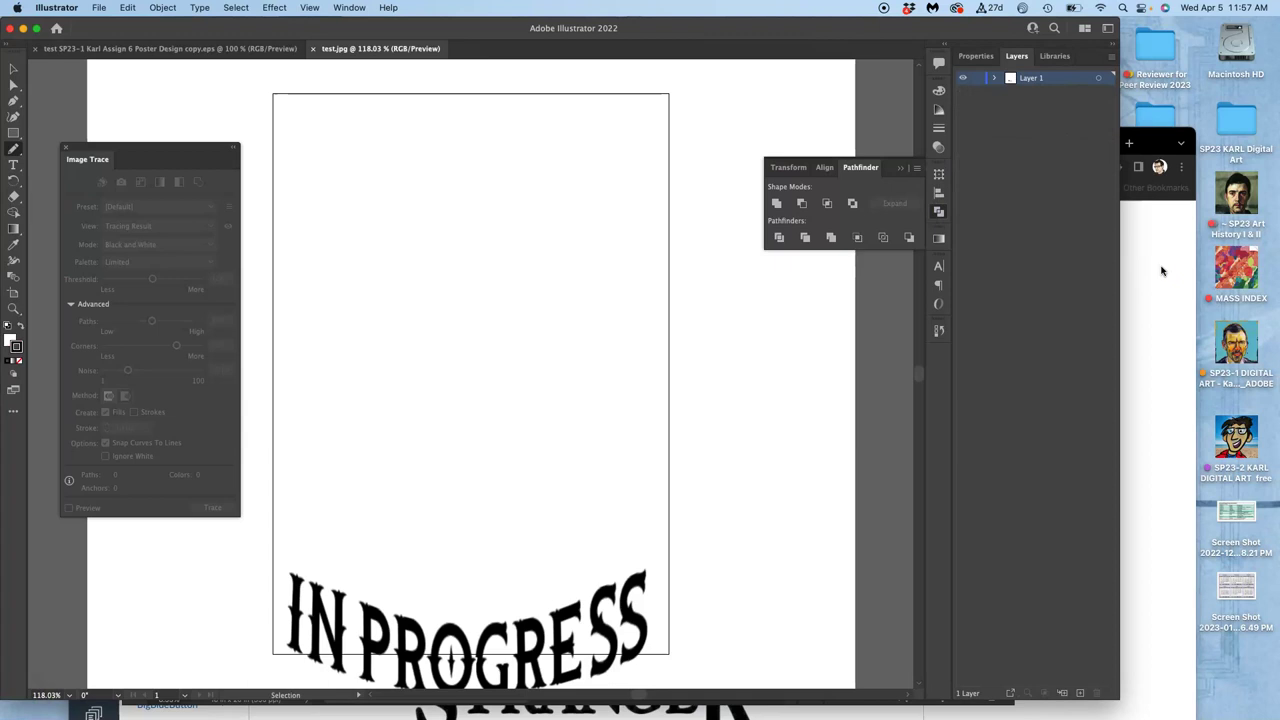
Step: Select the placed IN PROGRESS image and trace it with the Black and White Logo preset
{"action": "scroll", "coordinate": [491, 528], "scroll_direction": "down", "scroll_amount": 5}
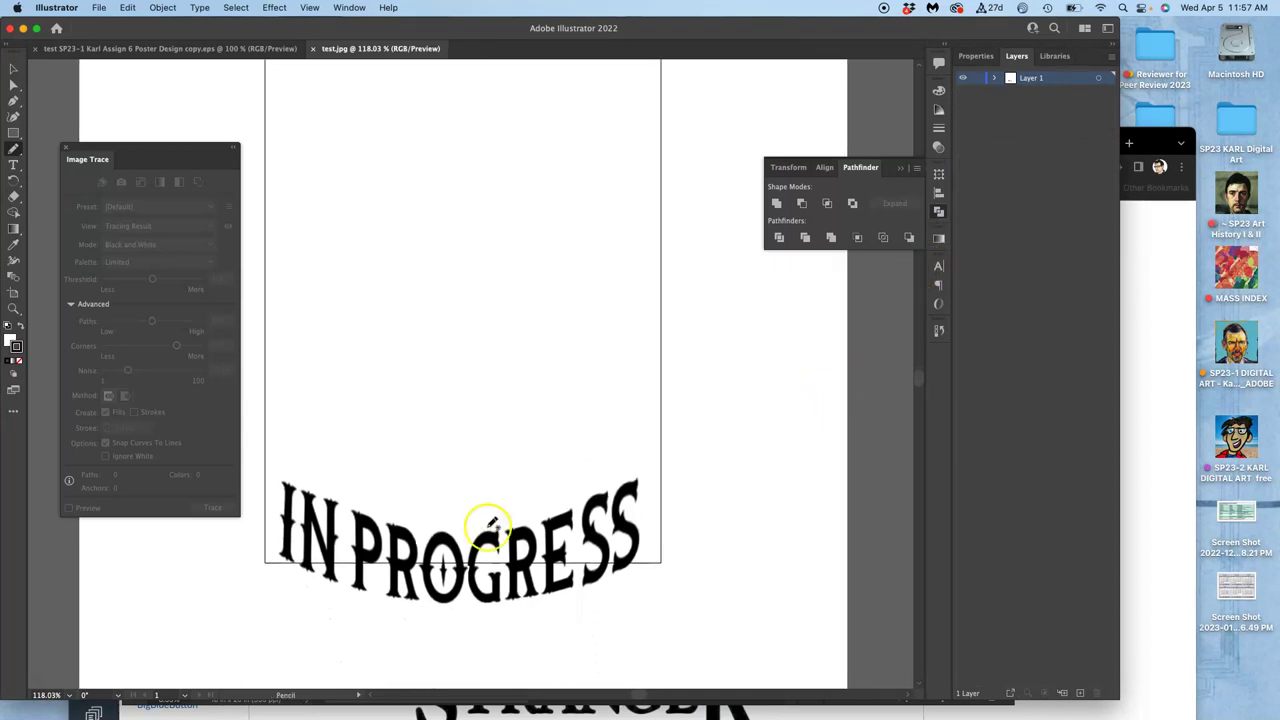
{"action": "key", "text": "super+minus"}
{"action": "key", "text": "super+minus"}
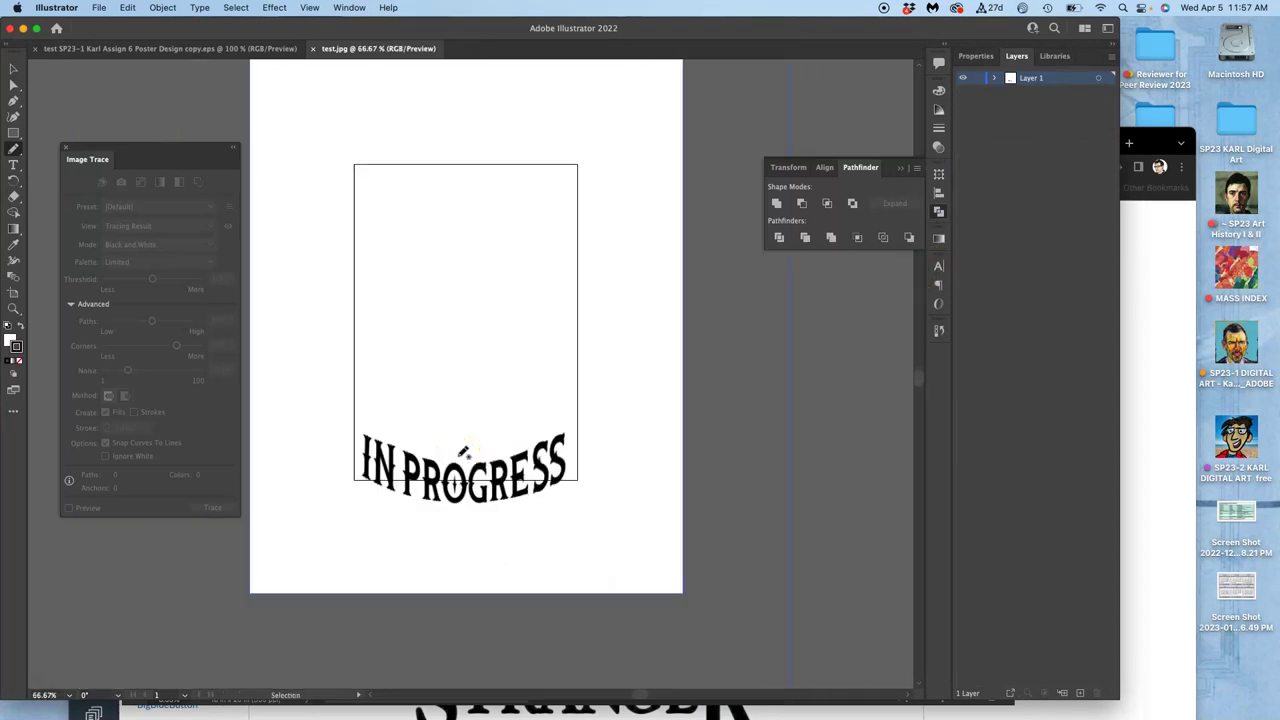
{"action": "left_click", "coordinate": [14, 68]}
{"action": "left_click", "coordinate": [481, 160]}
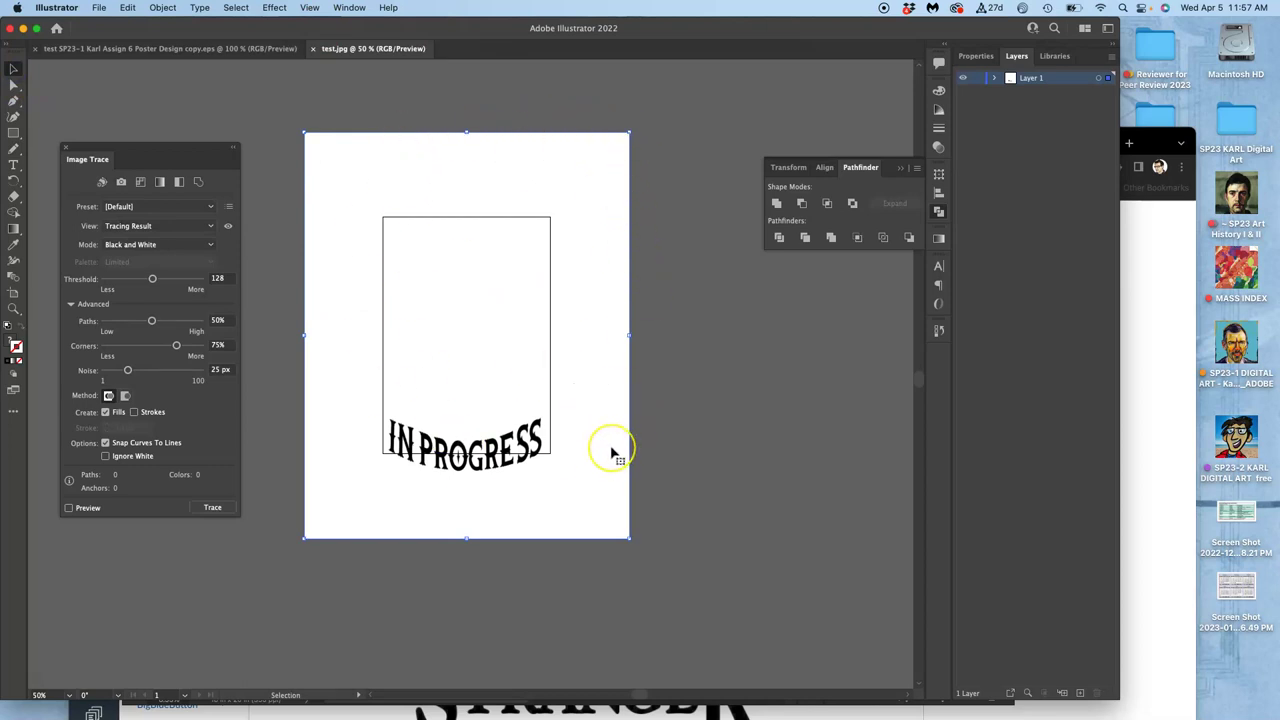
{"action": "left_click", "coordinate": [980, 58]}
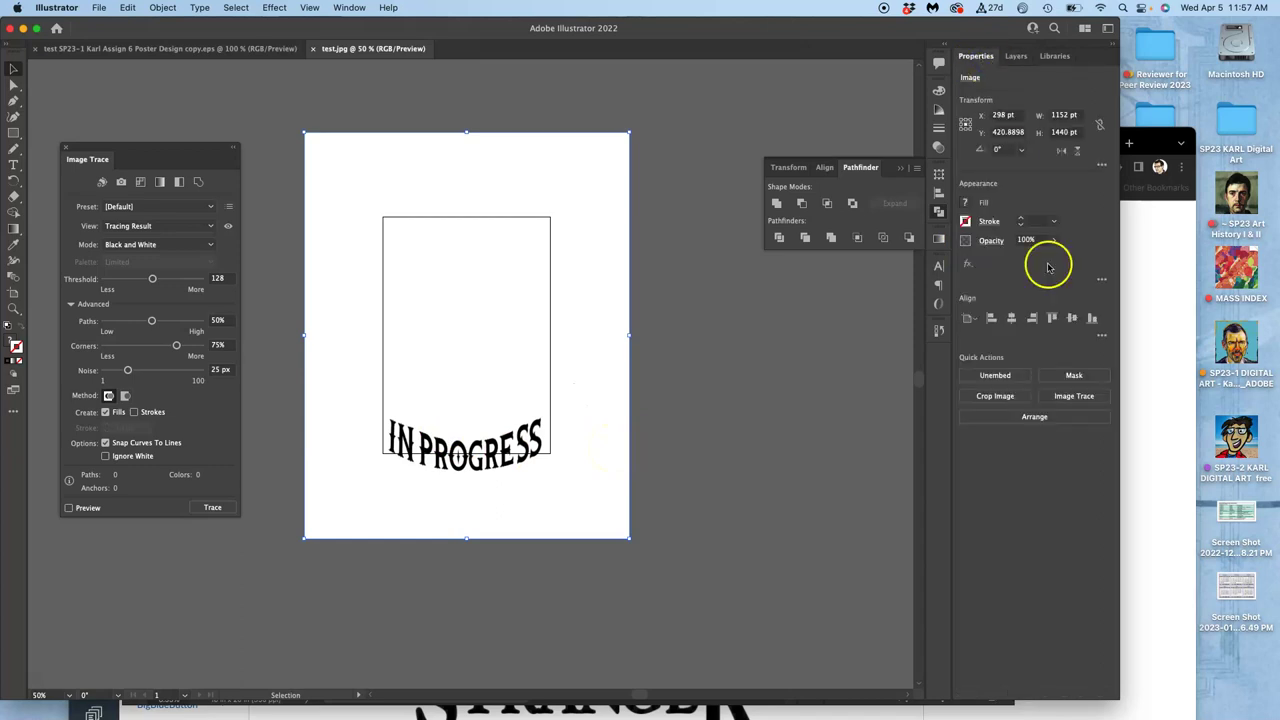
{"action": "left_click", "coordinate": [1076, 396]}
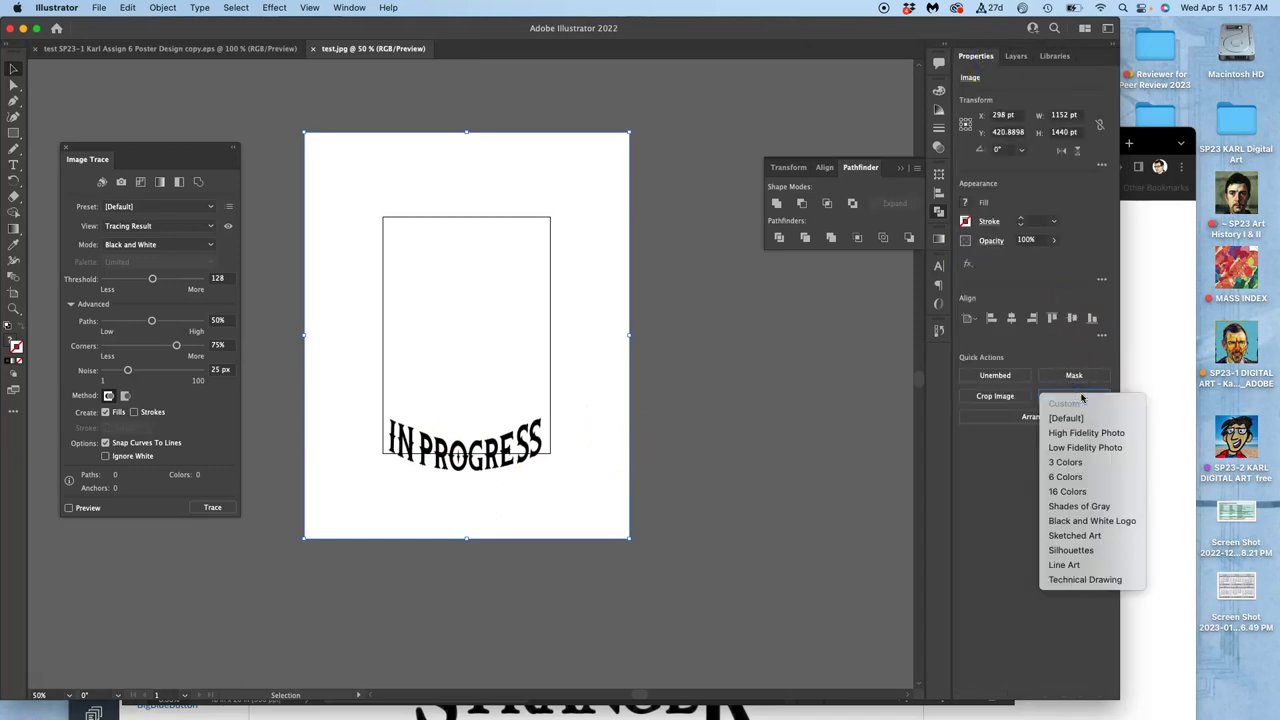
{"action": "left_click", "coordinate": [1094, 520]}
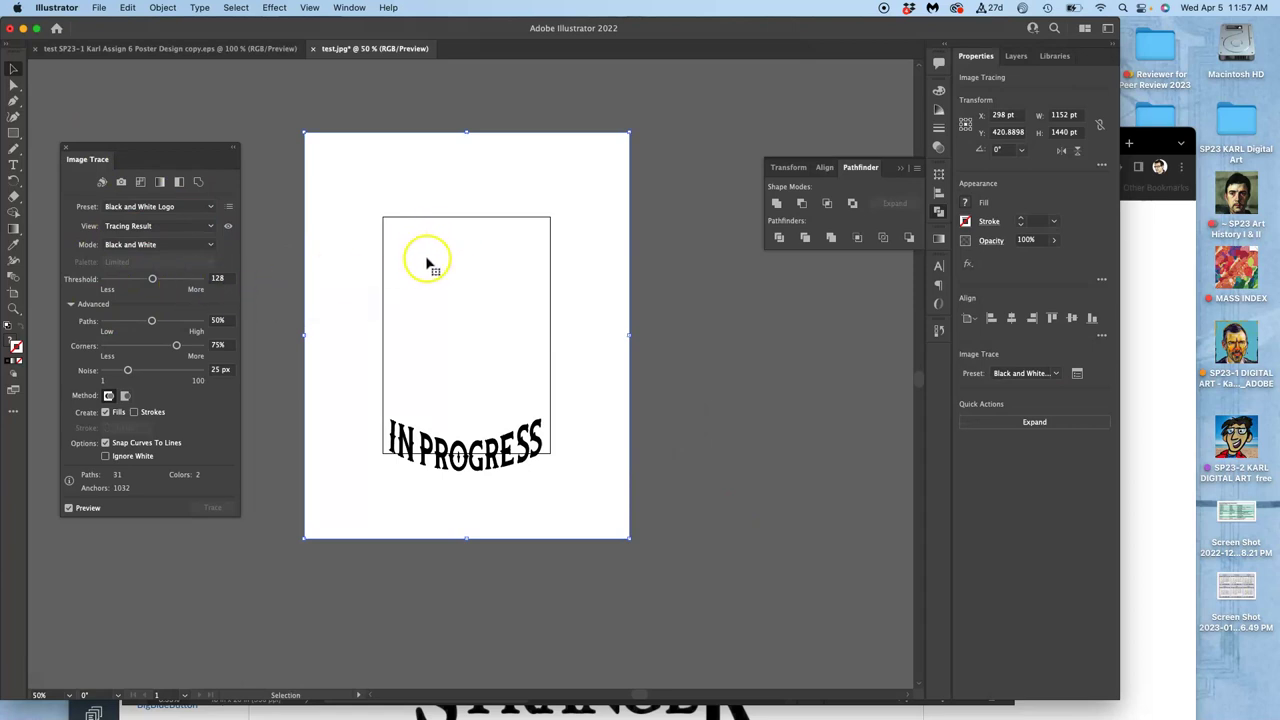
Step: Zoom in on the traced letter edges and raise the trace threshold to 184
{"action": "key", "text": "super+equal"}
{"action": "key", "text": "super+equal"}
{"action": "key", "text": "super+equal"}
{"action": "key", "text": "super+equal"}
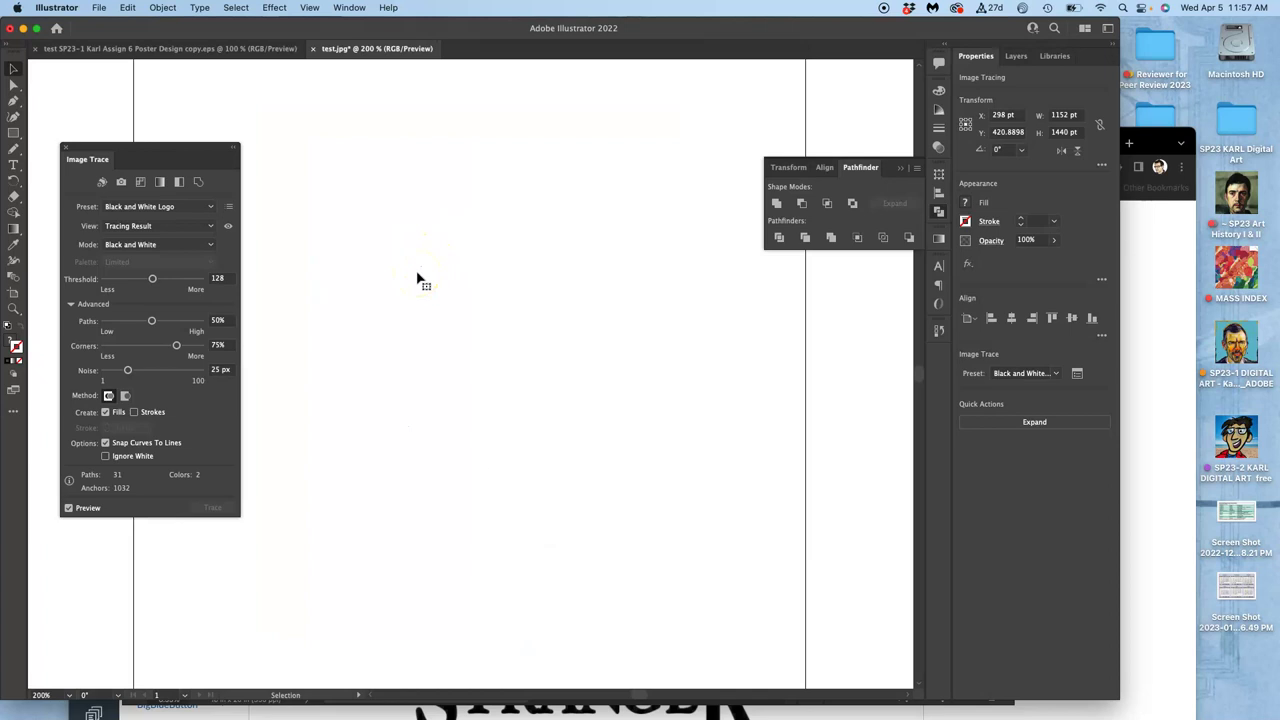
{"action": "left_click", "coordinate": [497, 494]}
{"action": "scroll", "coordinate": [498, 495], "scroll_direction": "down", "scroll_amount": 10}
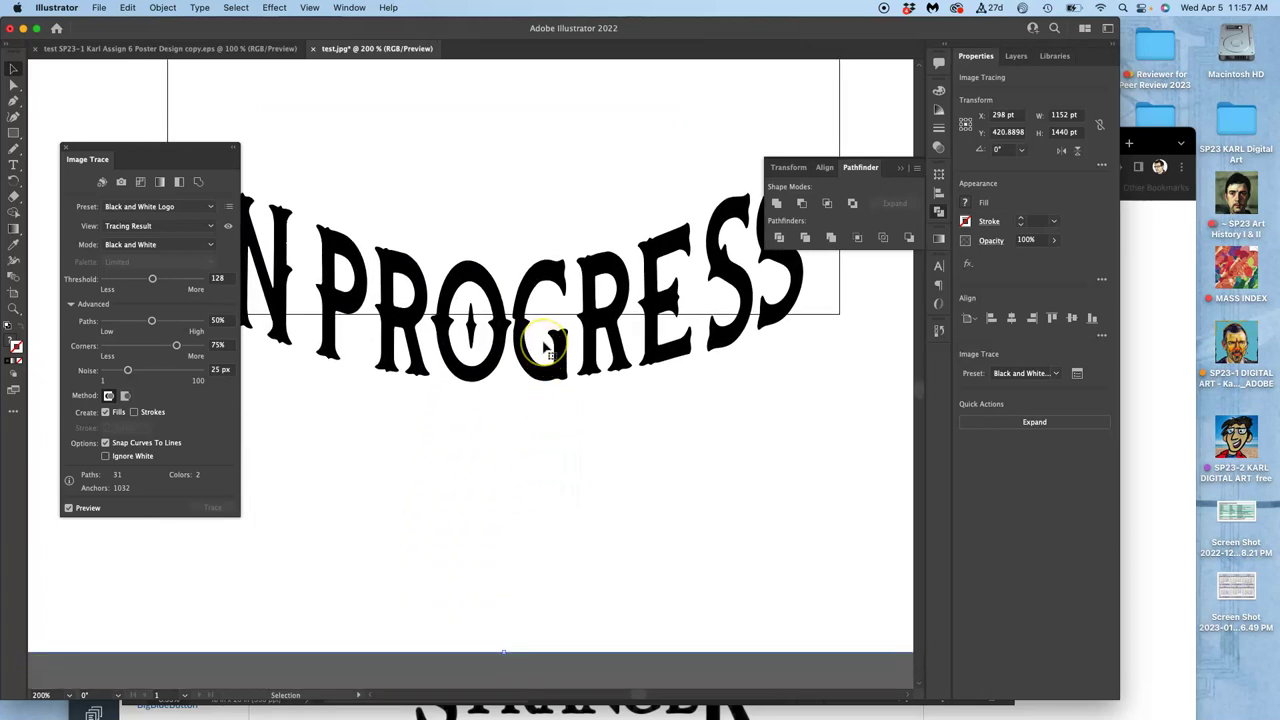
{"action": "key", "text": "super+equal"}
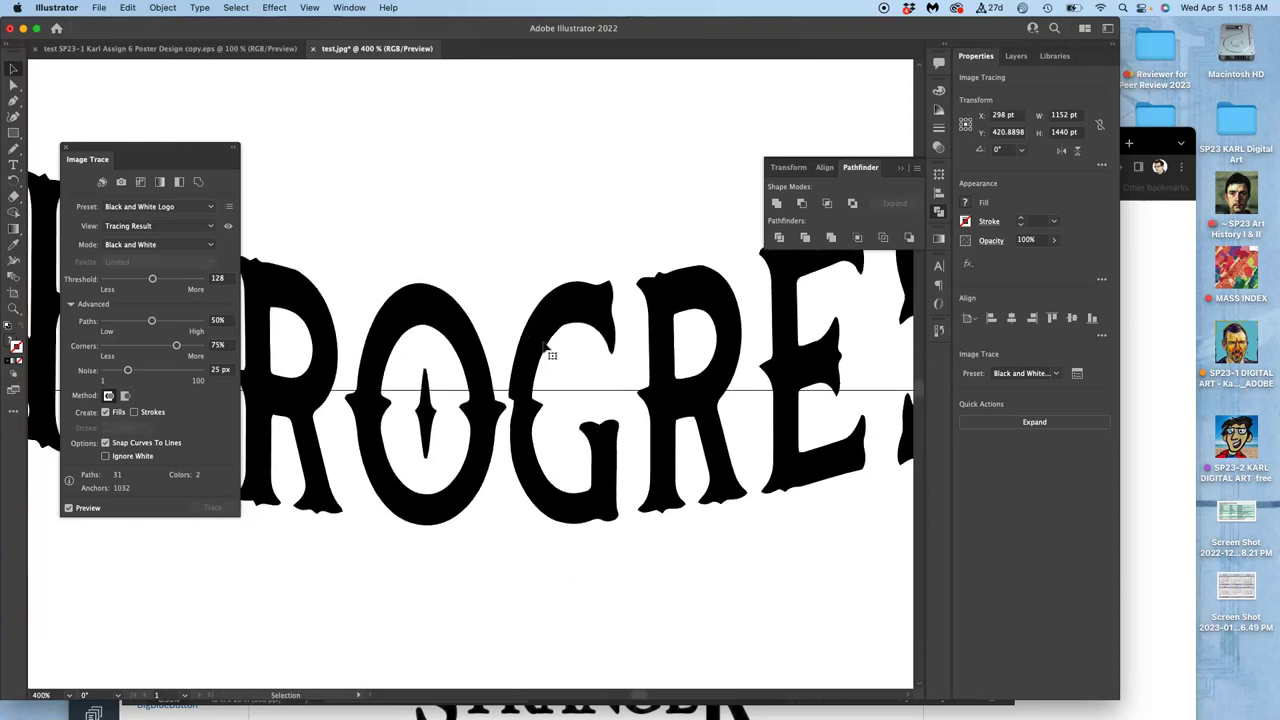
{"action": "scroll", "coordinate": [545, 350], "scroll_direction": "right", "scroll_amount": 6}
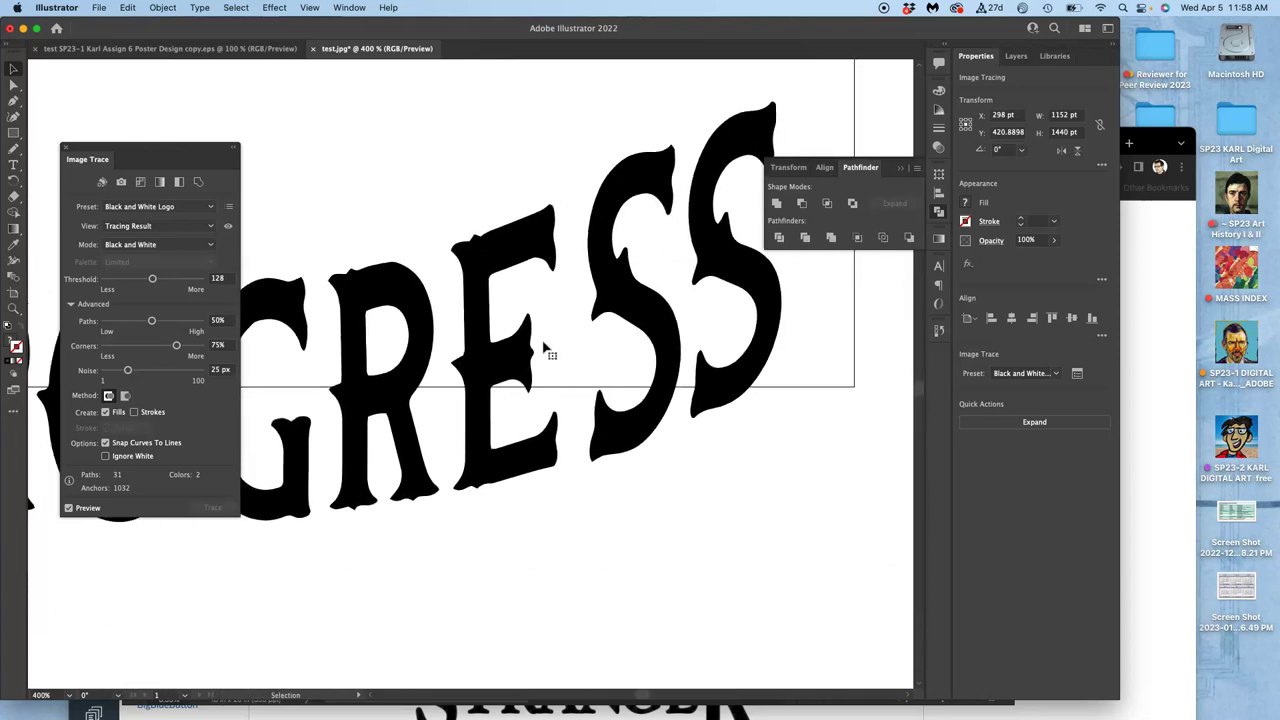
{"action": "scroll", "coordinate": [545, 350], "scroll_direction": "left", "scroll_amount": 7}
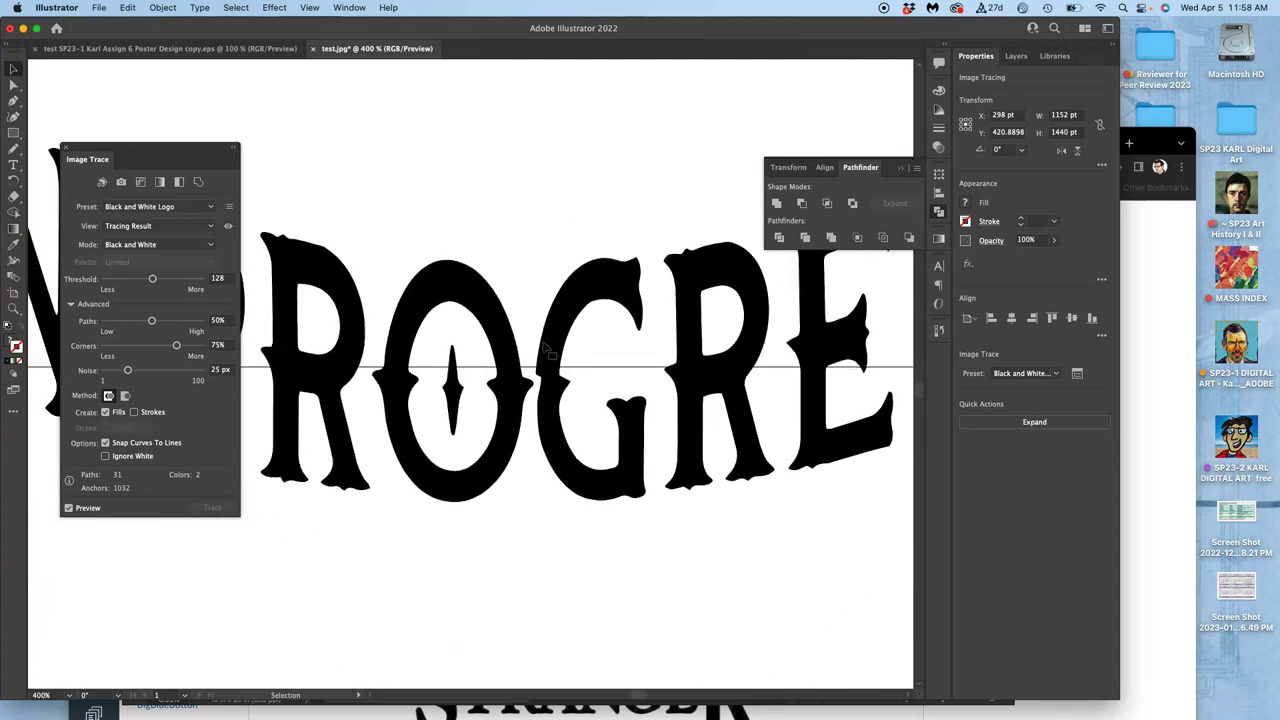
{"action": "scroll", "coordinate": [545, 350], "scroll_direction": "left", "scroll_amount": 1}
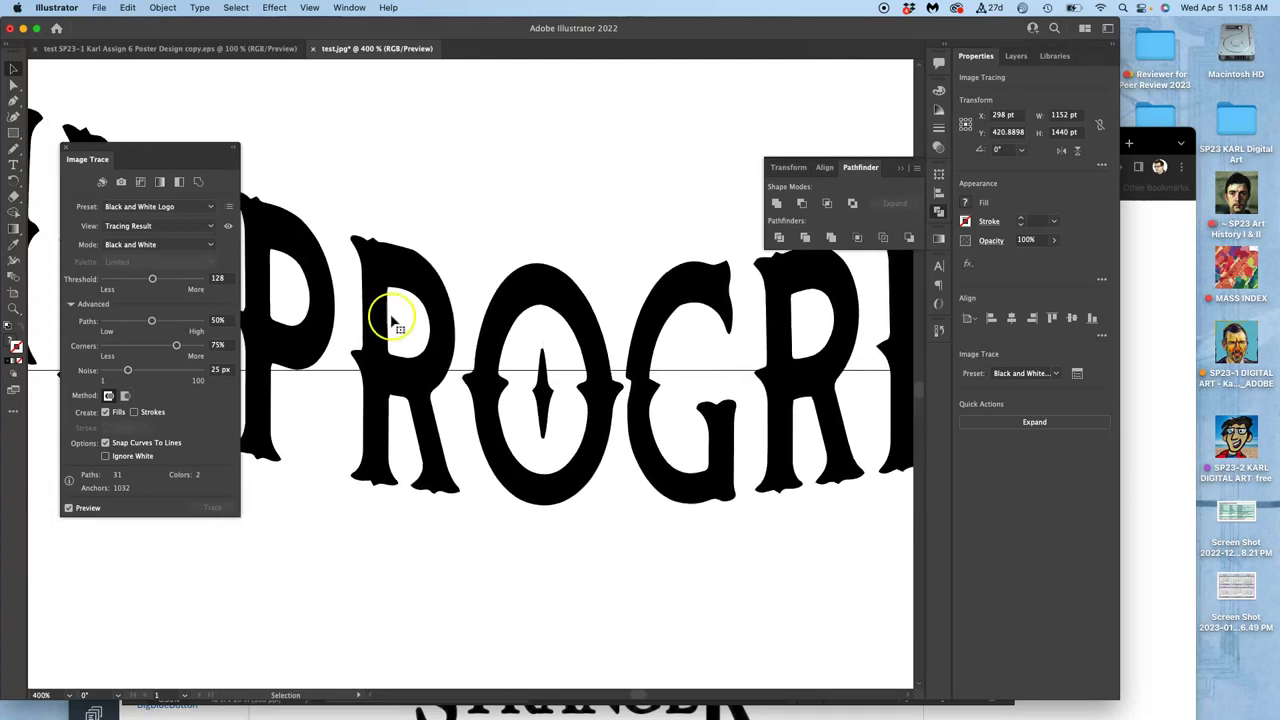
{"action": "left_click", "coordinate": [173, 280]}
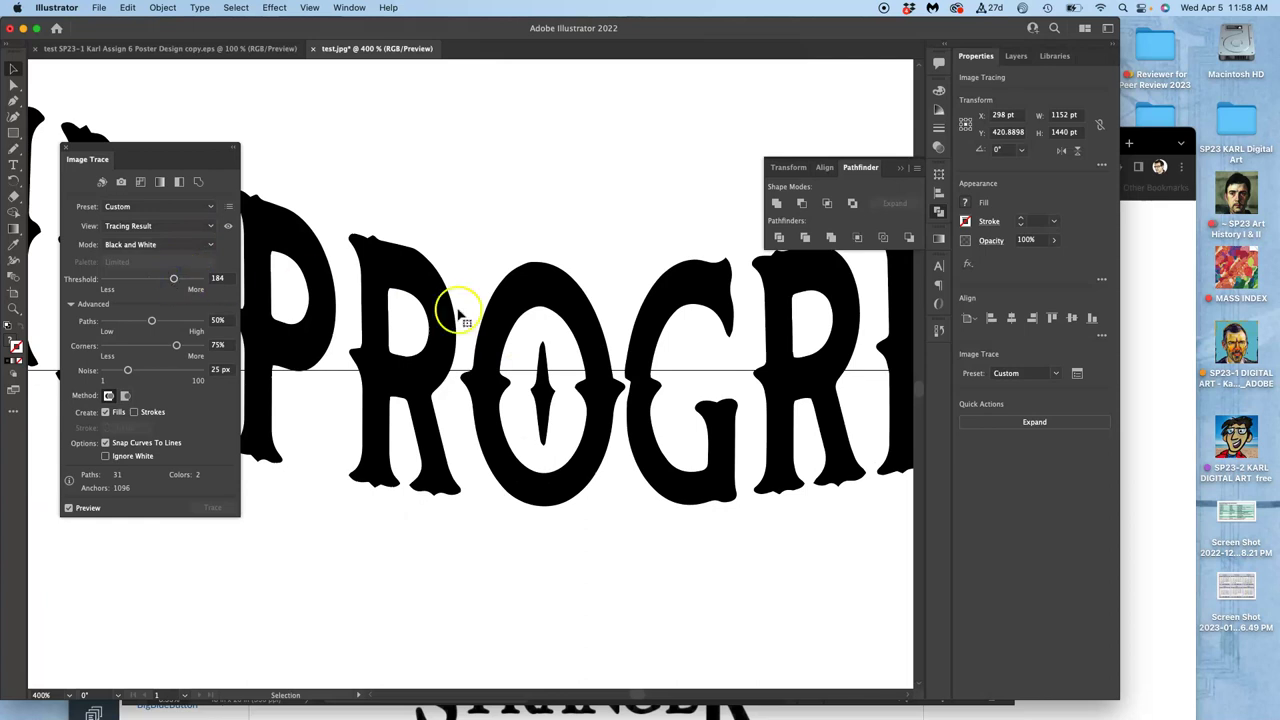
Step: Enable Ignore White so only the black letters are traced
{"action": "scroll", "coordinate": [510, 320], "scroll_direction": "right", "scroll_amount": 8}
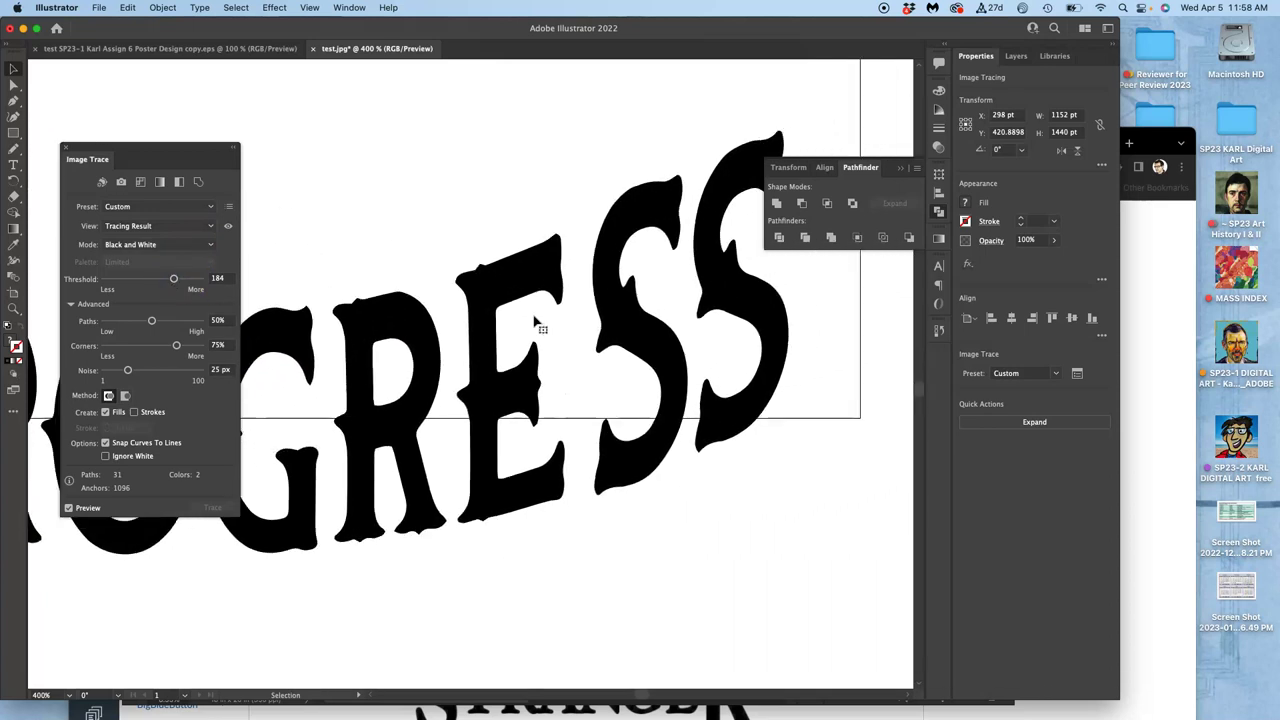
{"action": "scroll", "coordinate": [535, 322], "scroll_direction": "left", "scroll_amount": 10}
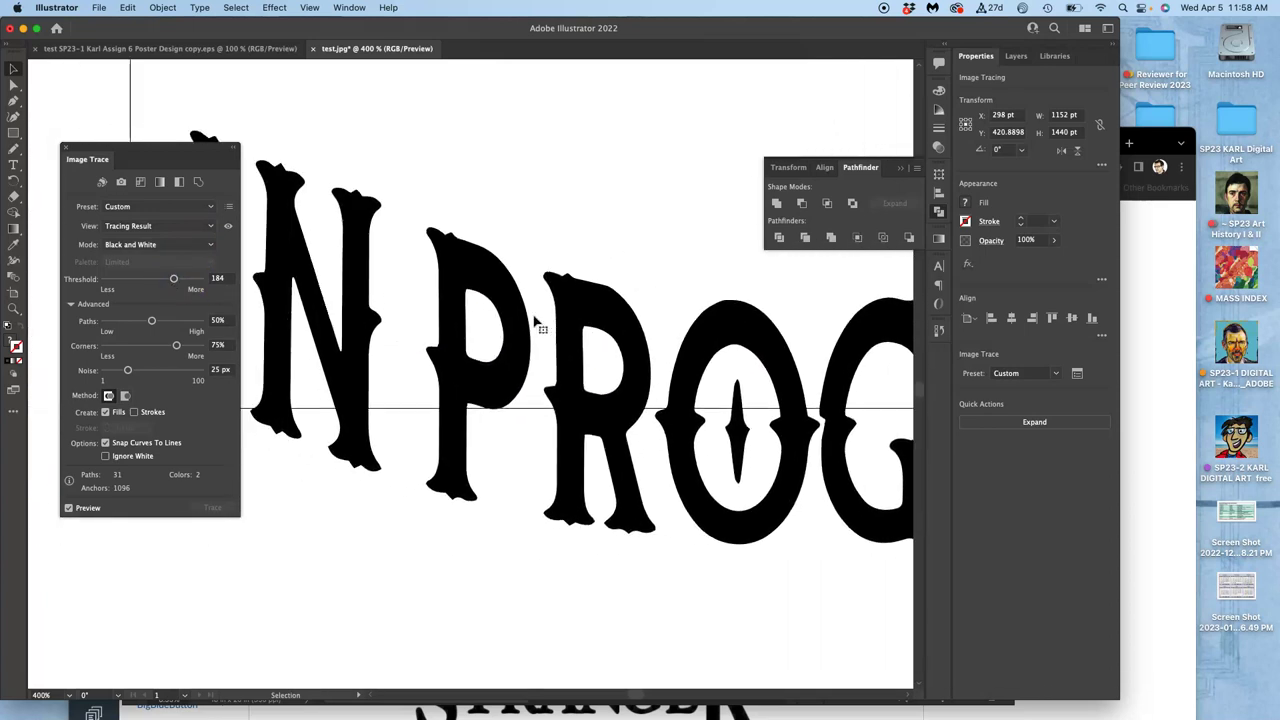
{"action": "scroll", "coordinate": [535, 322], "scroll_direction": "left", "scroll_amount": 3}
{"action": "scroll", "coordinate": [535, 322], "scroll_direction": "right", "scroll_amount": 10}
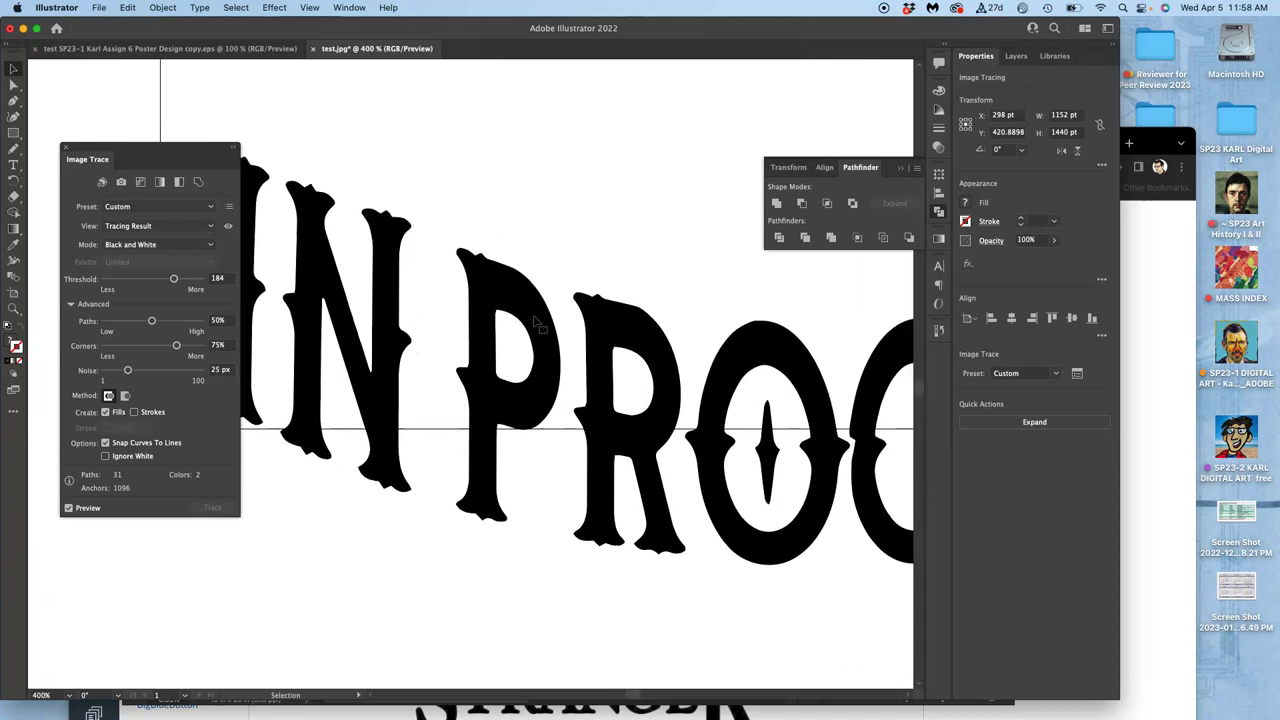
{"action": "scroll", "coordinate": [535, 322], "scroll_direction": "right", "scroll_amount": 8}
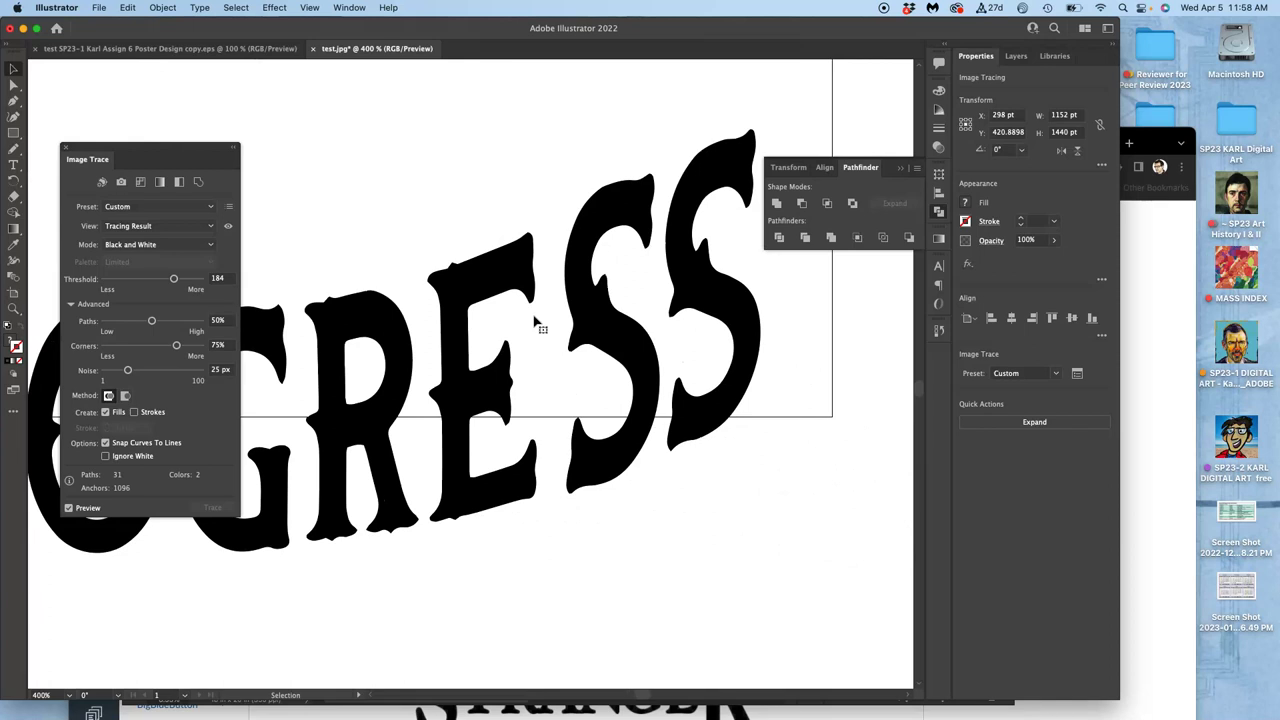
{"action": "left_click", "coordinate": [105, 456]}
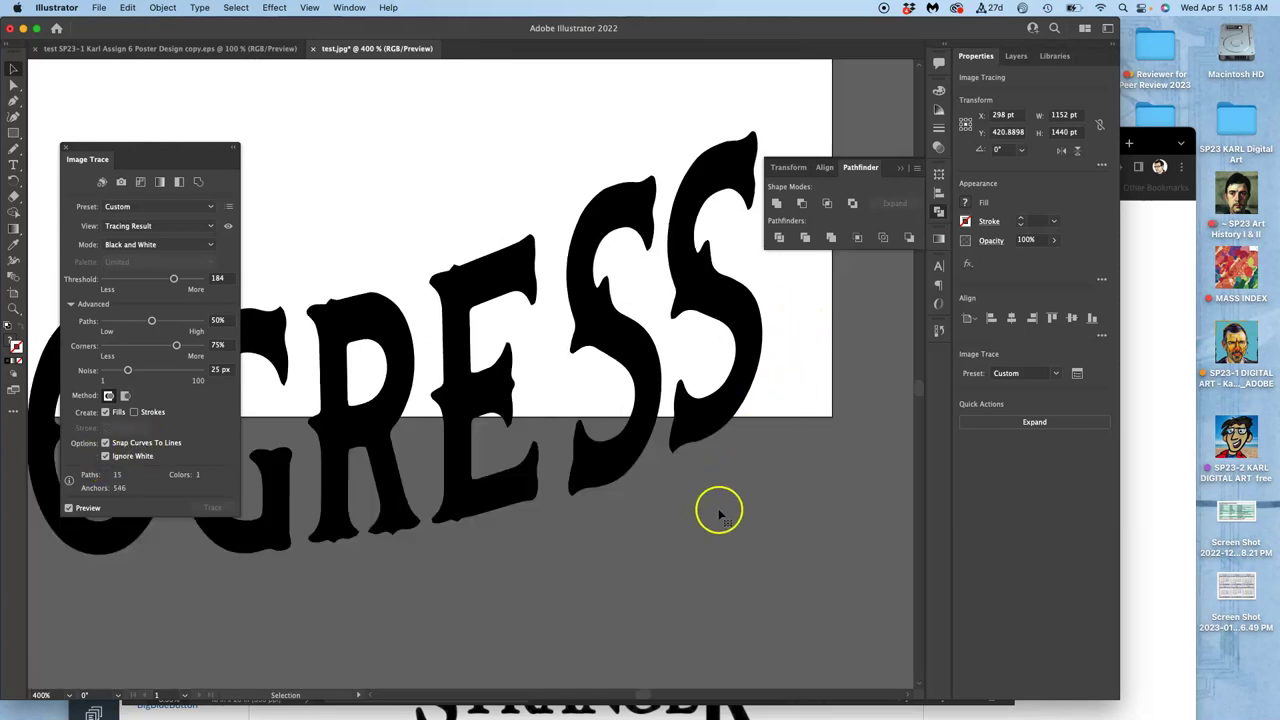
Step: Expand the trace into editable vector shapes, inspect the edges at 1600%, then return to 100%
{"action": "left_click", "coordinate": [1037, 424]}
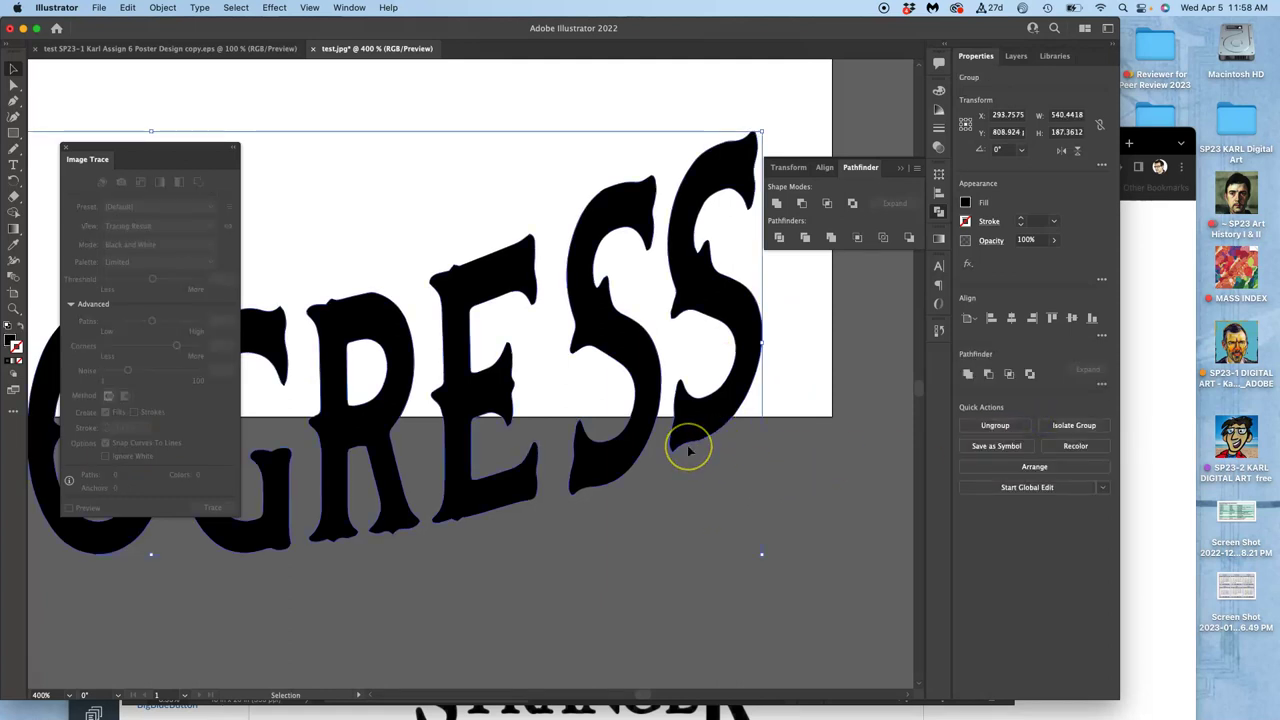
{"action": "key", "text": "a"}
{"action": "scroll", "coordinate": [688, 451], "scroll_direction": "up", "scroll_amount": 4}
{"action": "scroll", "coordinate": [687, 451], "scroll_direction": "down", "scroll_amount": 10}
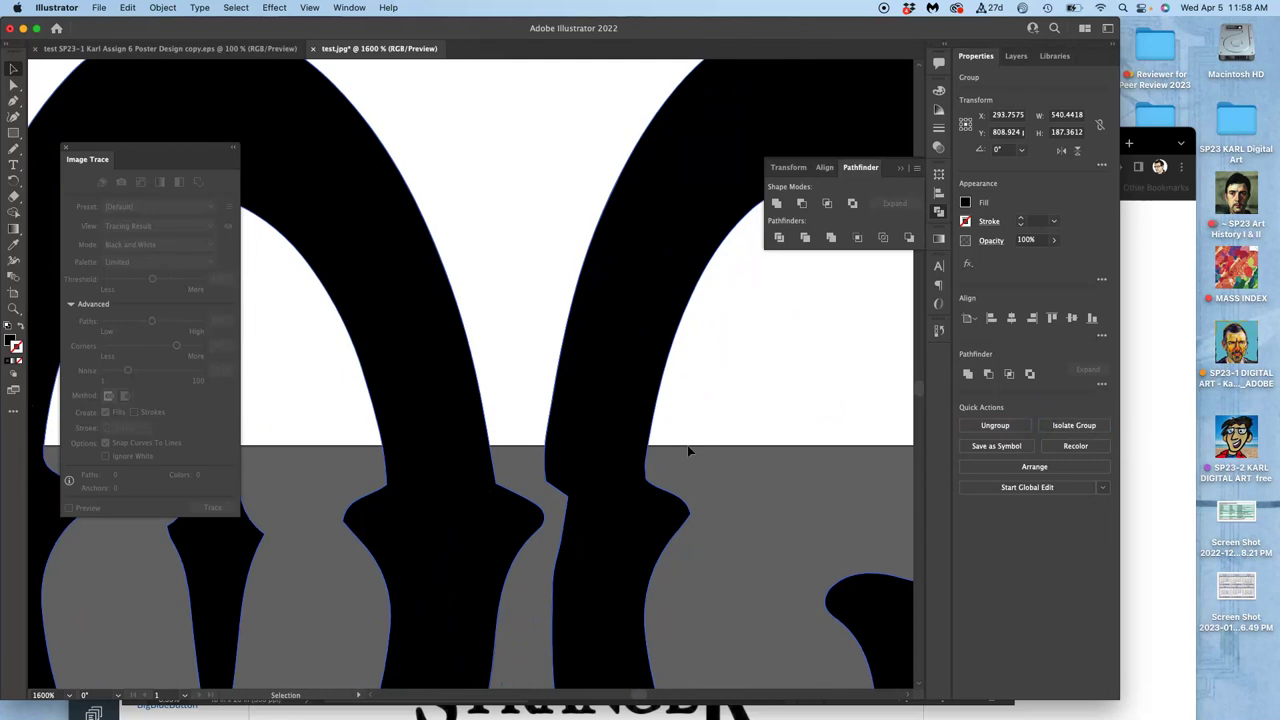
{"action": "scroll", "coordinate": [687, 451], "scroll_direction": "right", "scroll_amount": 10}
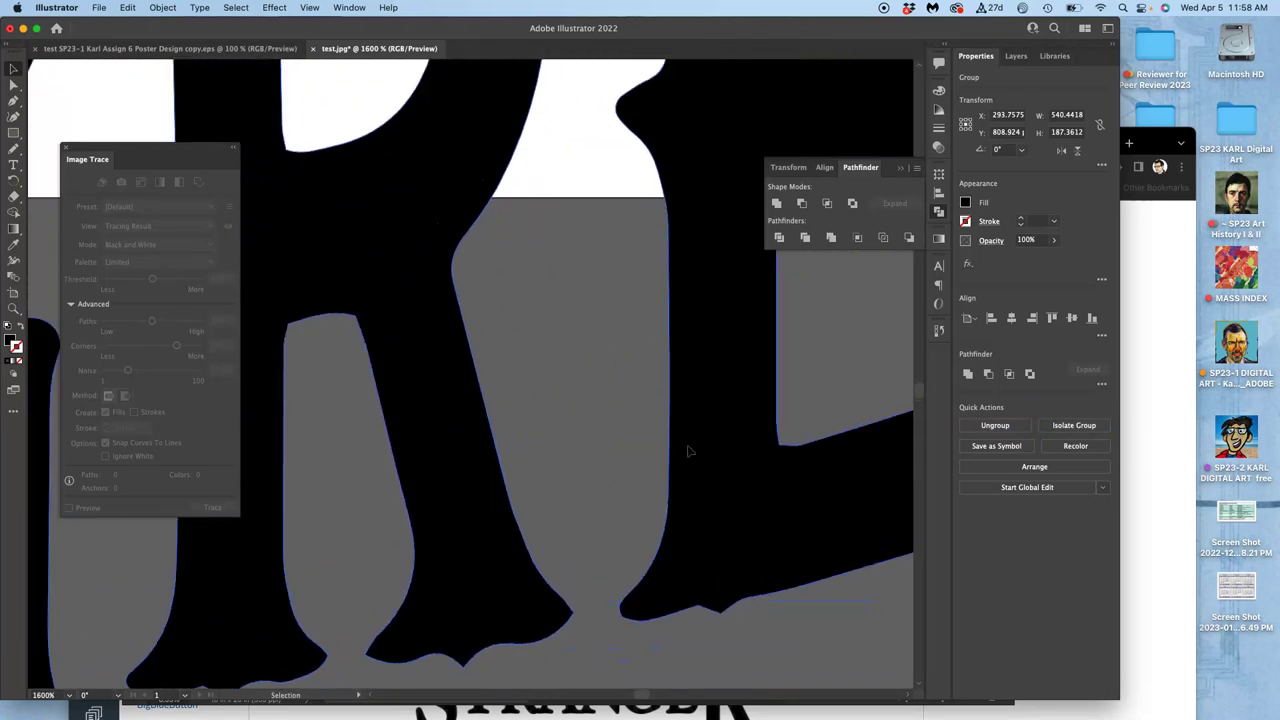
{"action": "scroll", "coordinate": [646, 529], "scroll_direction": "up", "scroll_amount": 5}
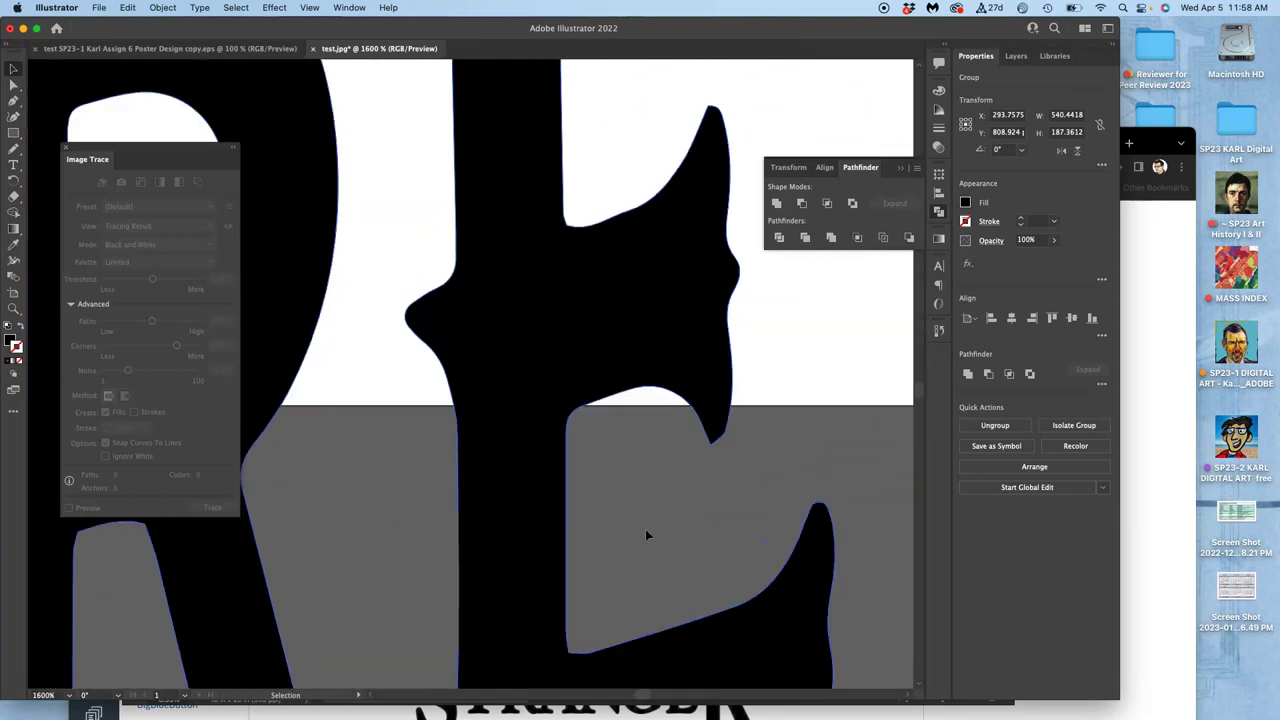
{"action": "scroll", "coordinate": [645, 533], "scroll_direction": "up", "scroll_amount": 10}
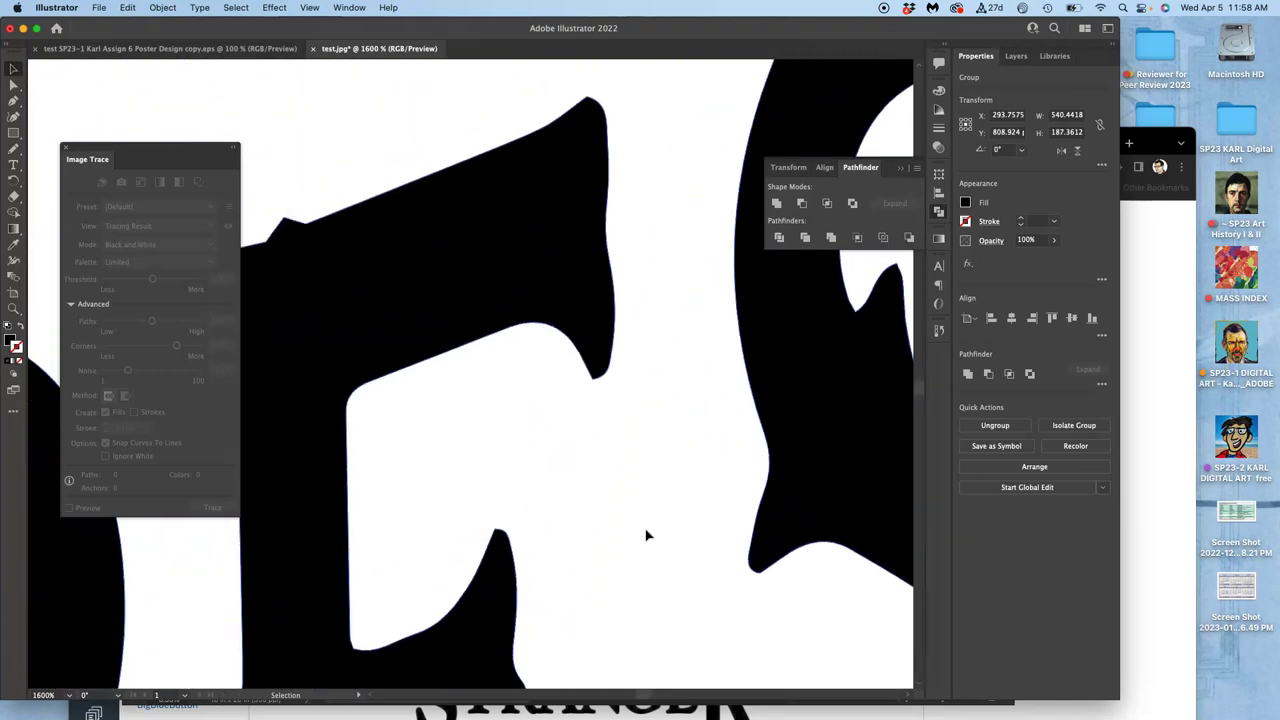
{"action": "scroll", "coordinate": [646, 535], "scroll_direction": "left", "scroll_amount": 3}
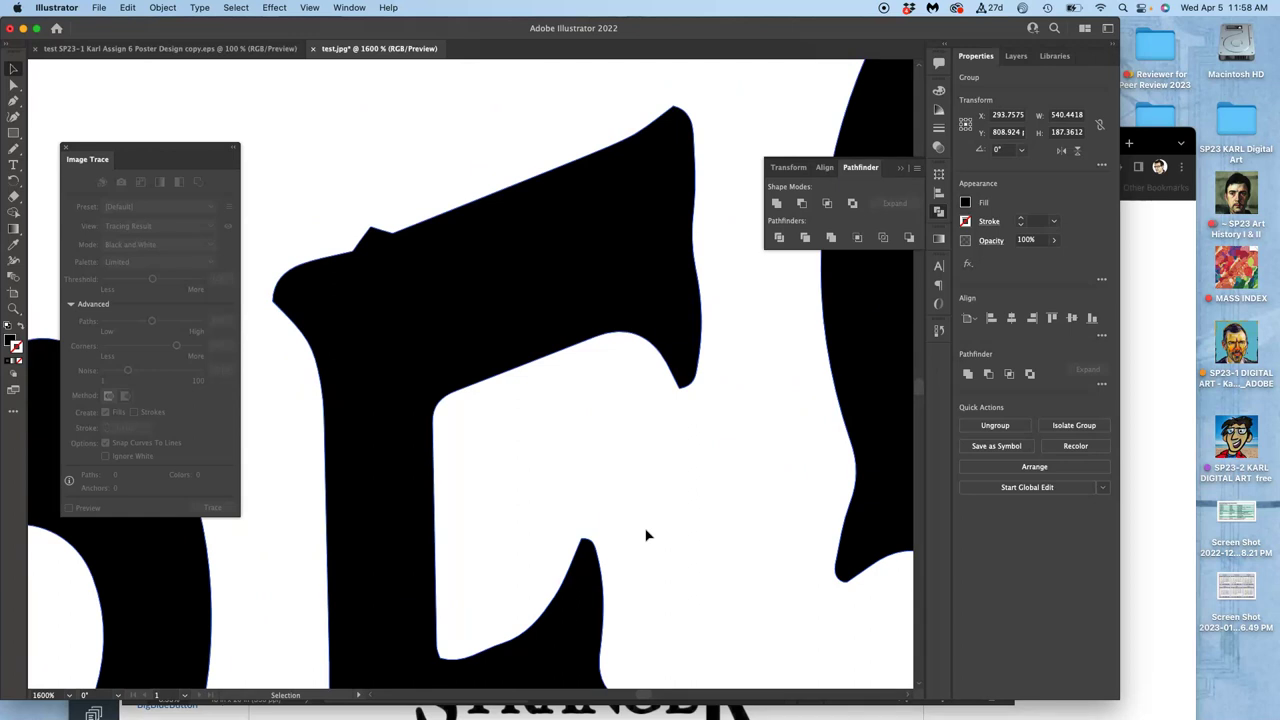
{"action": "key", "text": "super+1"}
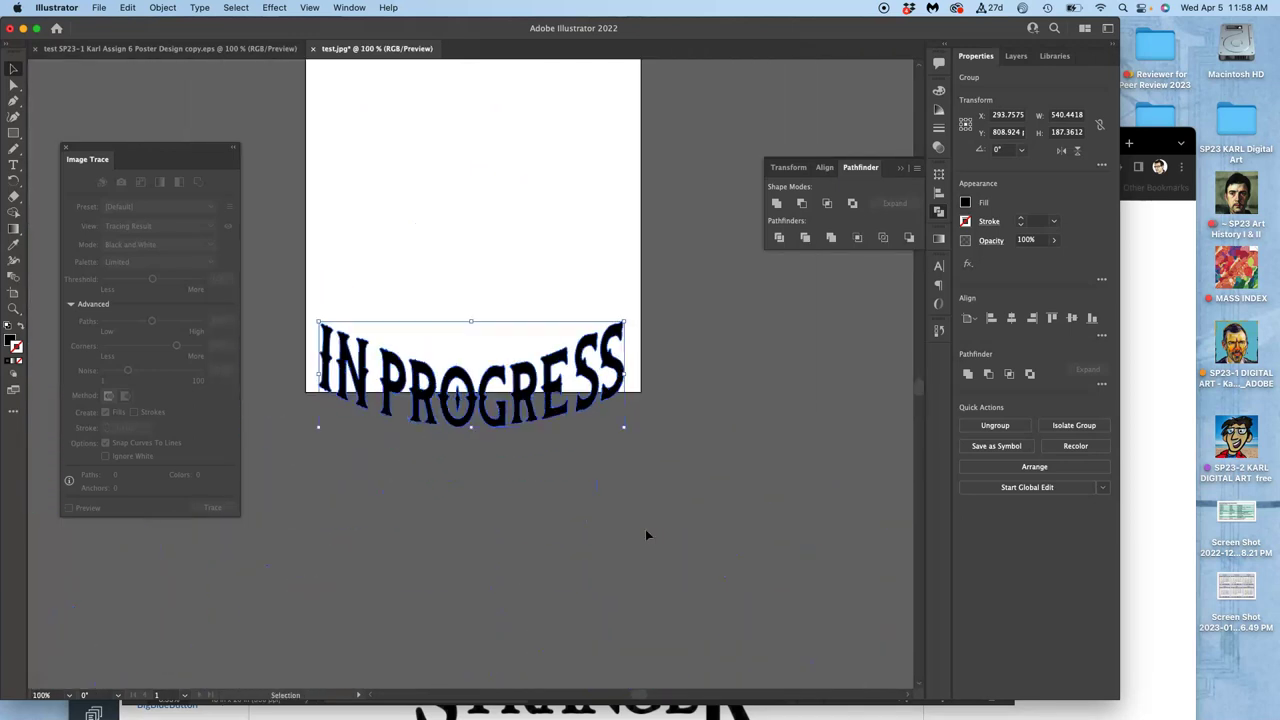
{"action": "scroll", "coordinate": [645, 535], "scroll_direction": "up", "scroll_amount": 5}
{"action": "scroll", "coordinate": [645, 535], "scroll_direction": "left", "scroll_amount": 2}
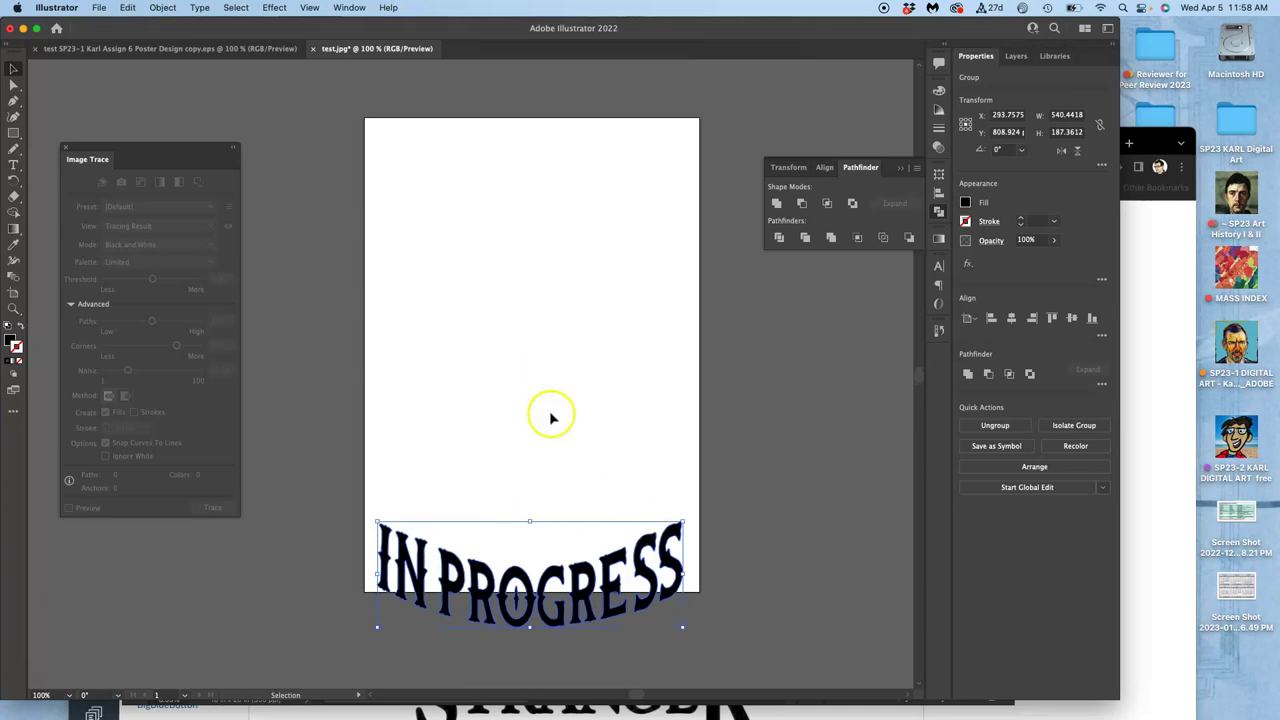
Step: Save the lettering on the computer as Illustrator EPS 'IN PROGRESS.eps' on the Desktop, accepting the EPS Options
{"action": "left_click", "coordinate": [100, 8]}
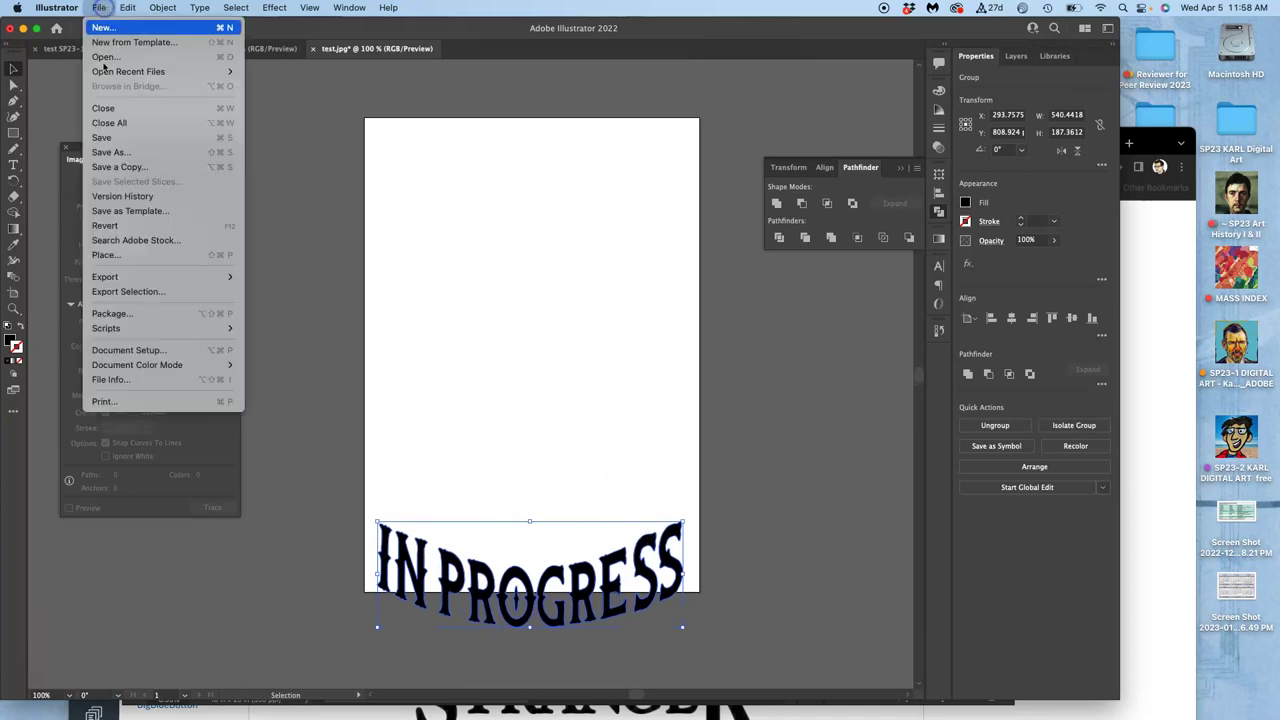
{"action": "left_click", "coordinate": [105, 153]}
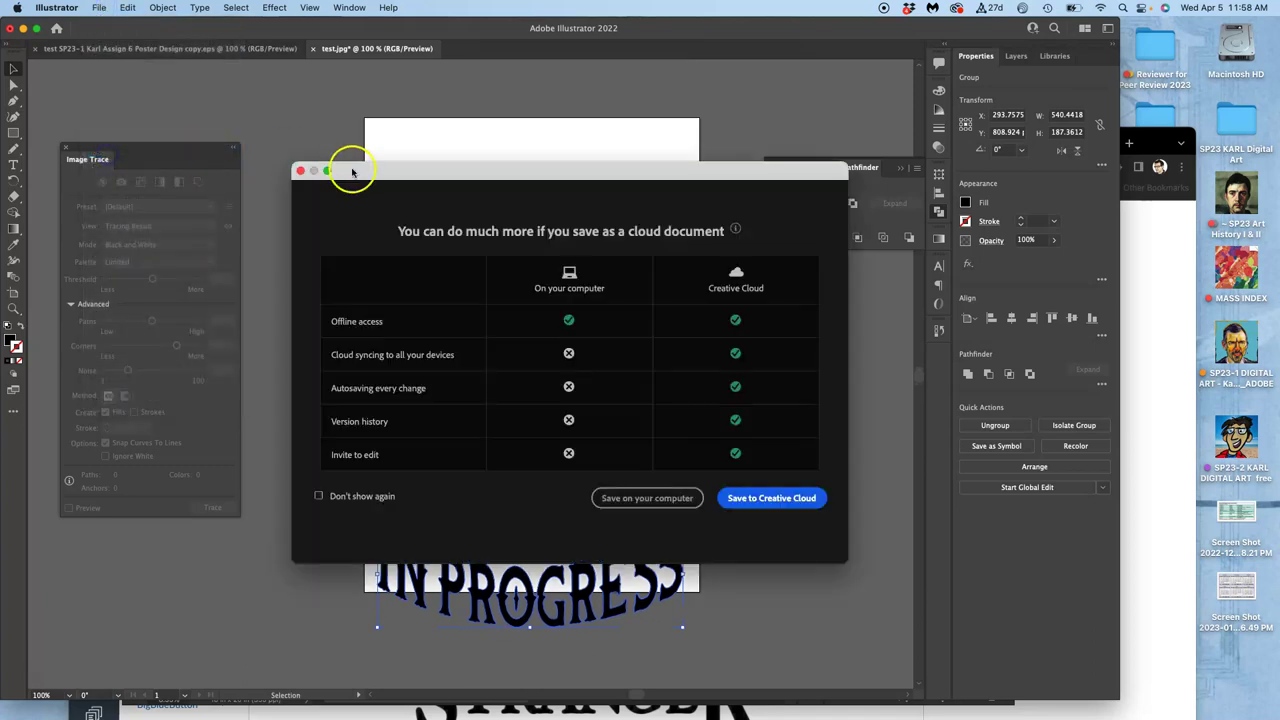
{"action": "left_click", "coordinate": [632, 499]}
{"action": "left_click", "coordinate": [670, 343]}
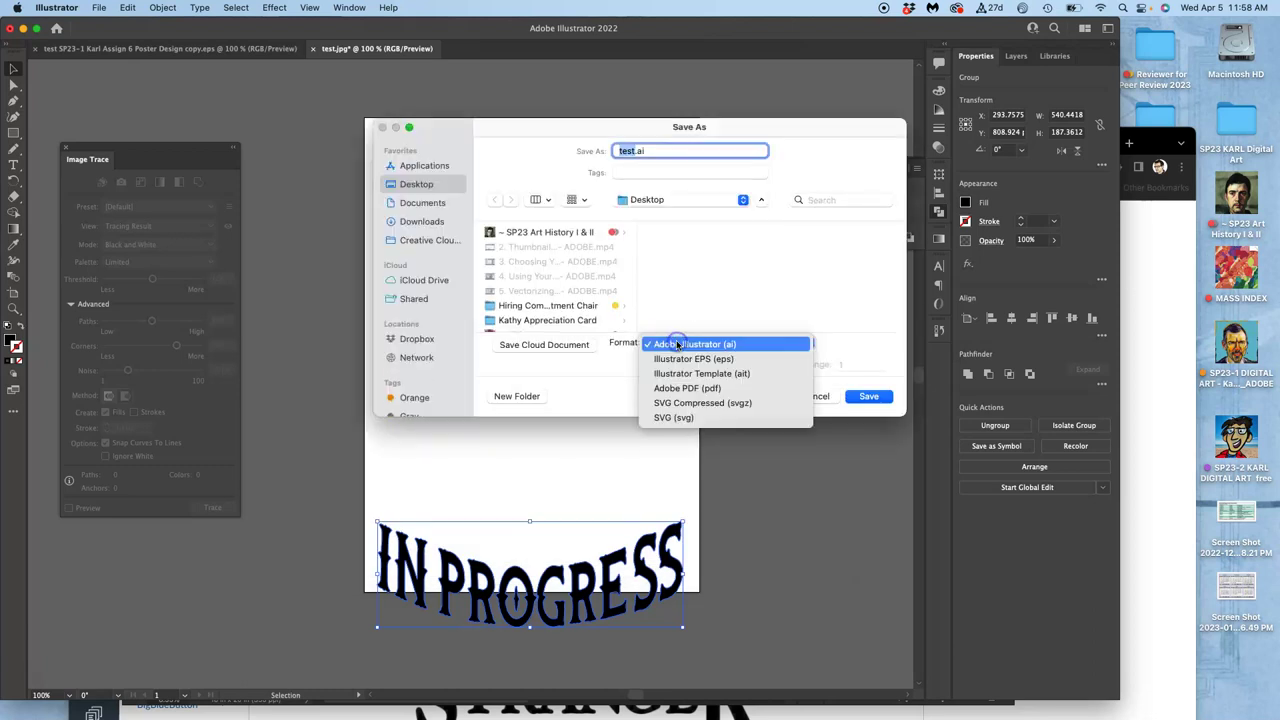
{"action": "left_click", "coordinate": [688, 358]}
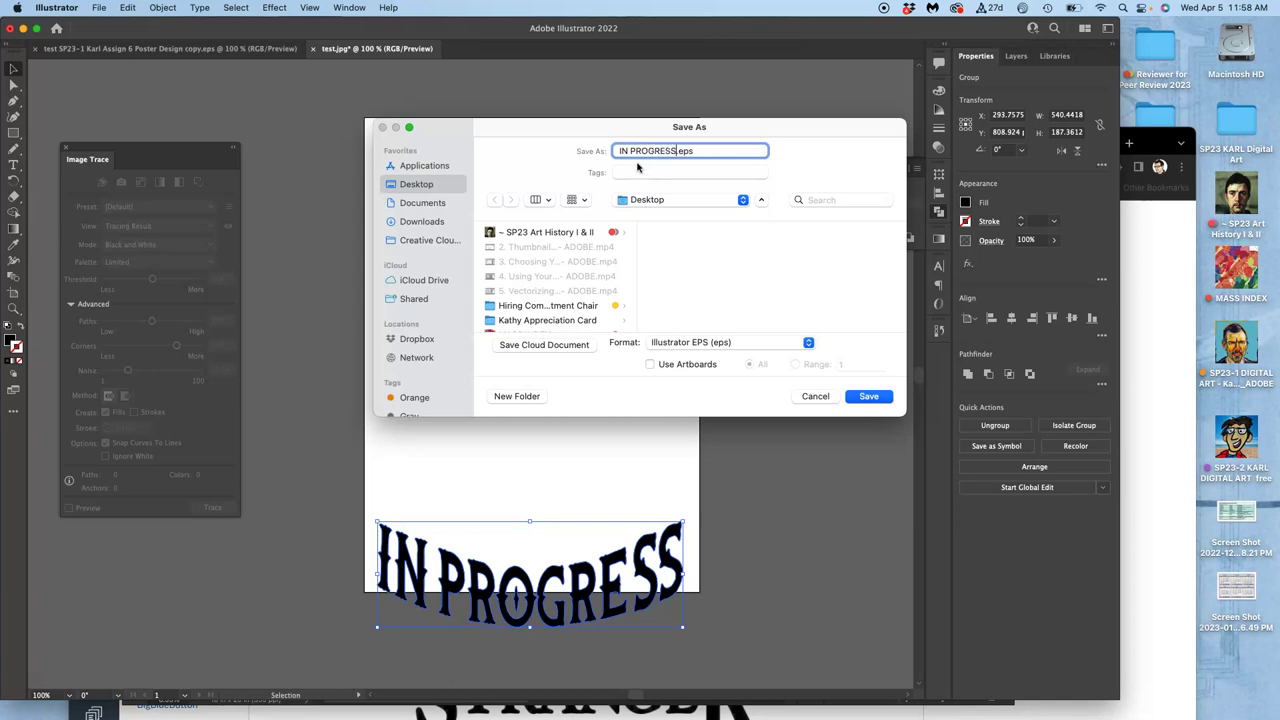
{"action": "left_click", "coordinate": [869, 396]}
{"action": "left_click", "coordinate": [430, 529]}
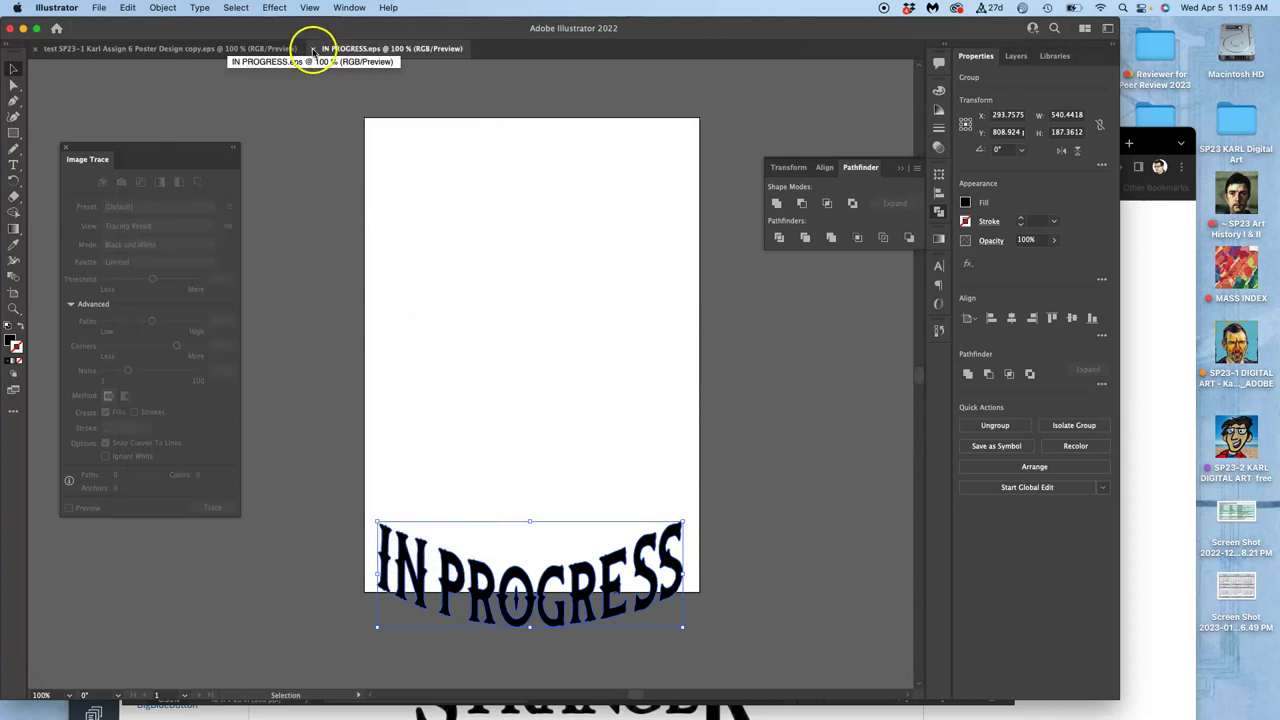
Step: Close the IN PROGRESS.eps and WORK poster documents and the Illustrator home window
{"action": "left_click", "coordinate": [226, 55]}
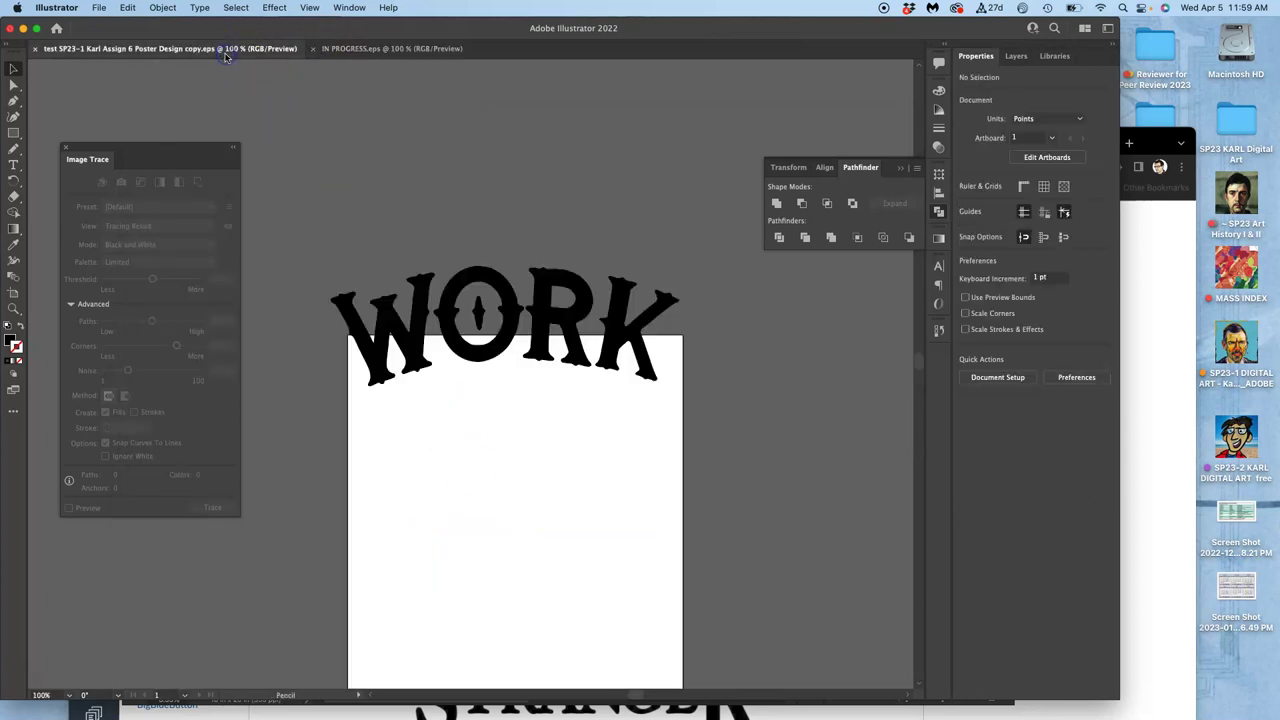
{"action": "left_click", "coordinate": [370, 49]}
{"action": "left_click", "coordinate": [314, 49]}
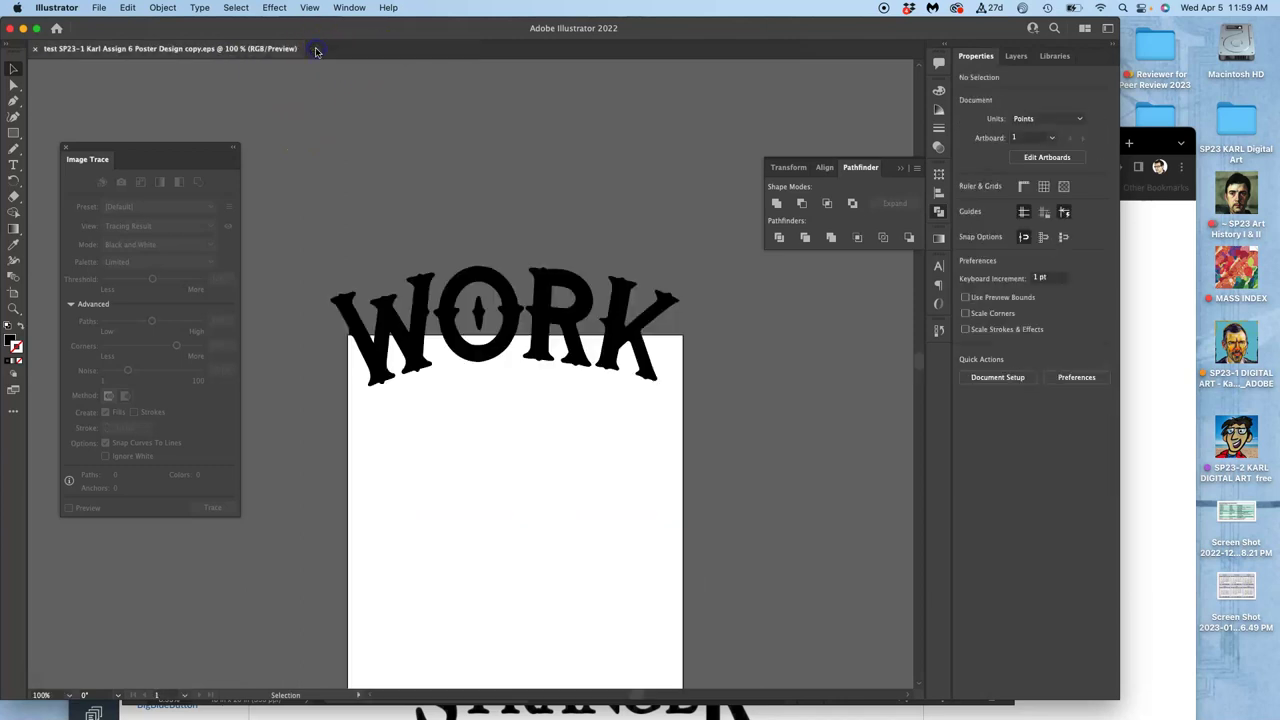
{"action": "left_click", "coordinate": [36, 49]}
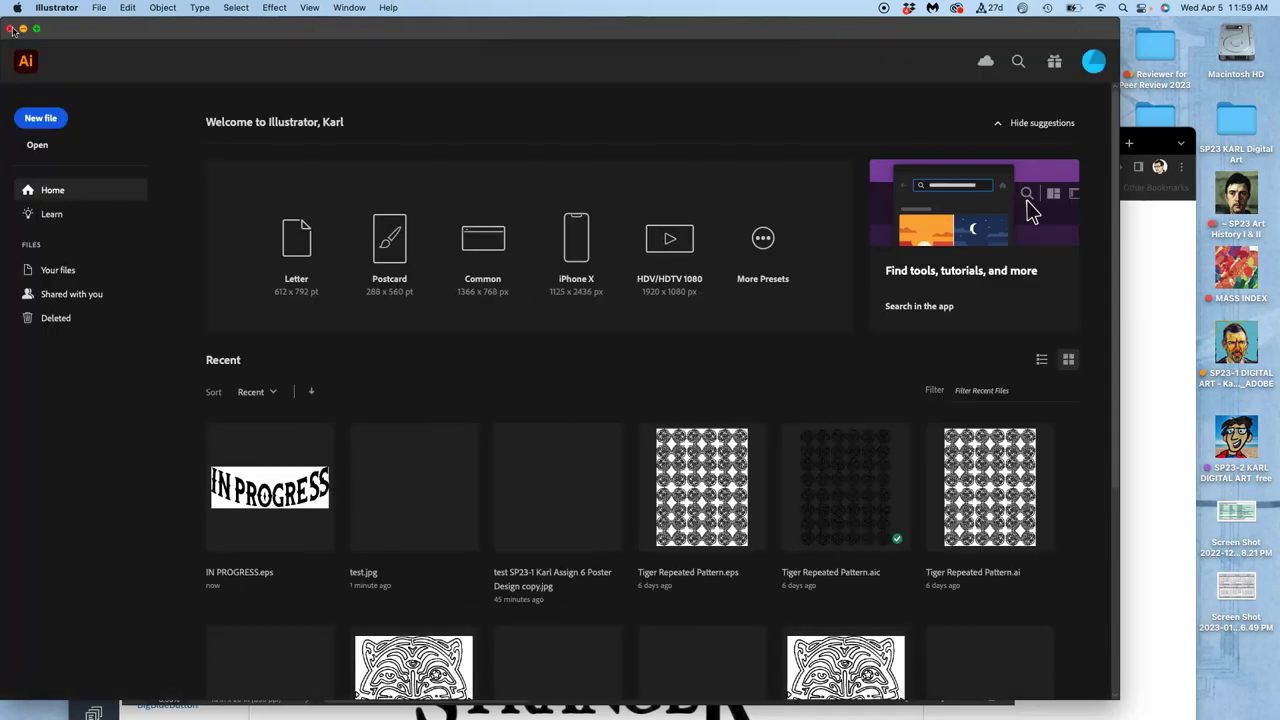
{"action": "left_click", "coordinate": [11, 29]}
Step: Tag IN PROGRESS.eps and WORK.eps green on the desktop
{"action": "key", "text": "F11"}
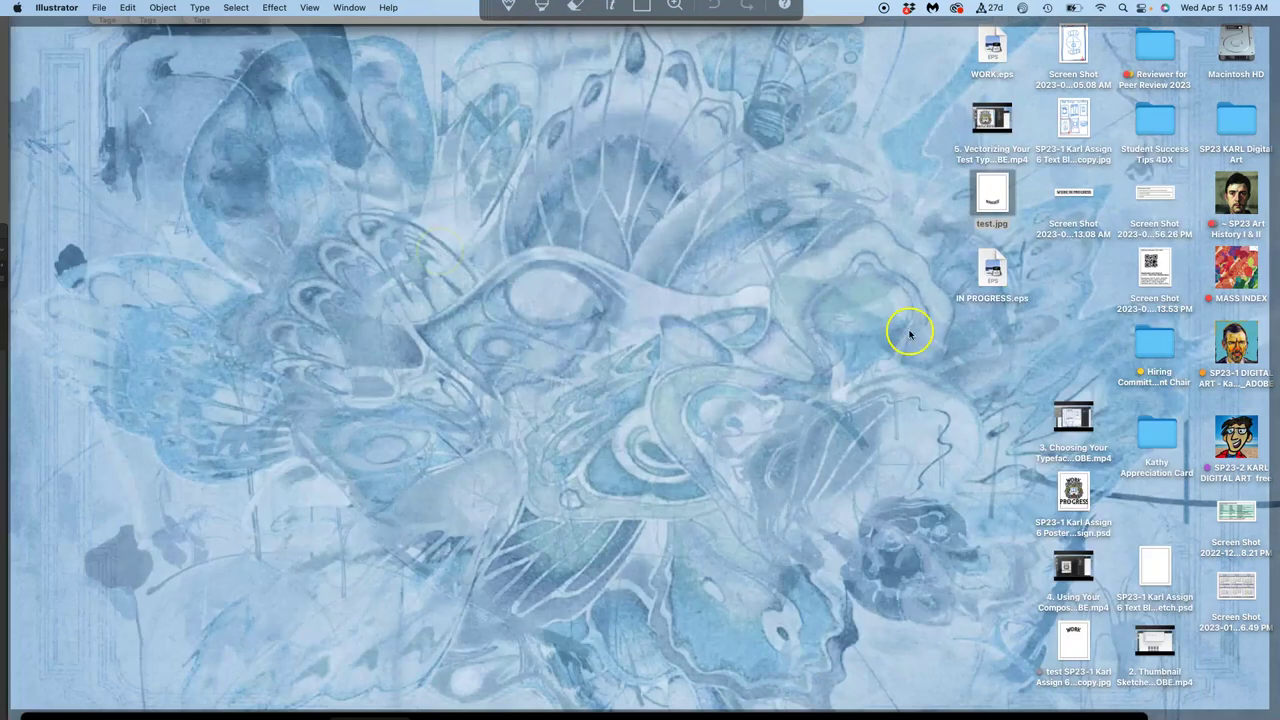
{"action": "right_click", "coordinate": [993, 283]}
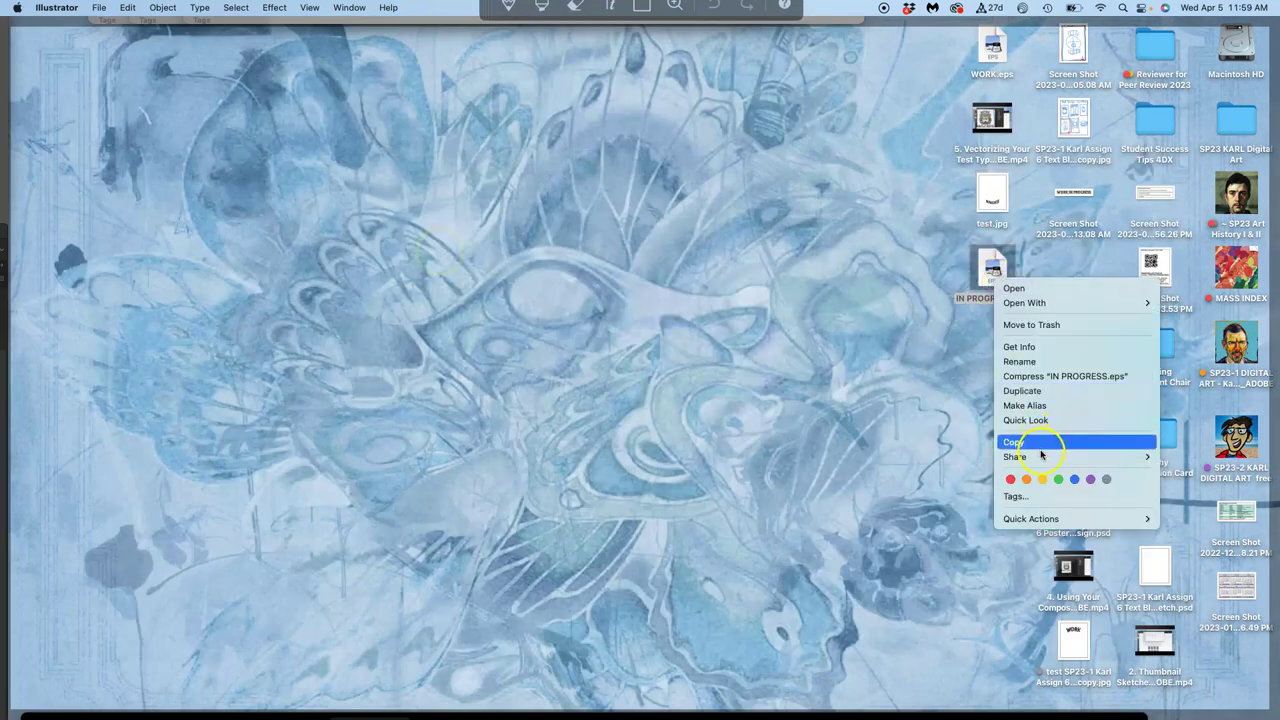
{"action": "left_click", "coordinate": [1063, 481]}
{"action": "right_click", "coordinate": [994, 57]}
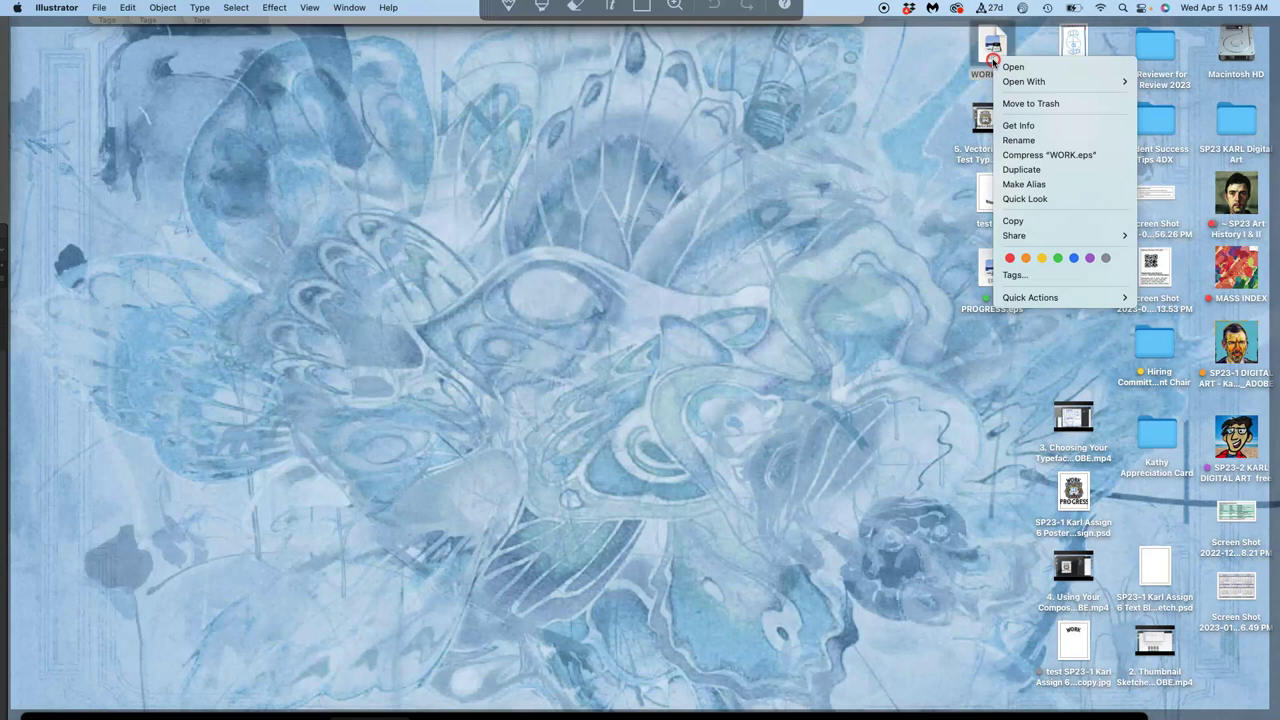
{"action": "left_click", "coordinate": [1058, 258]}
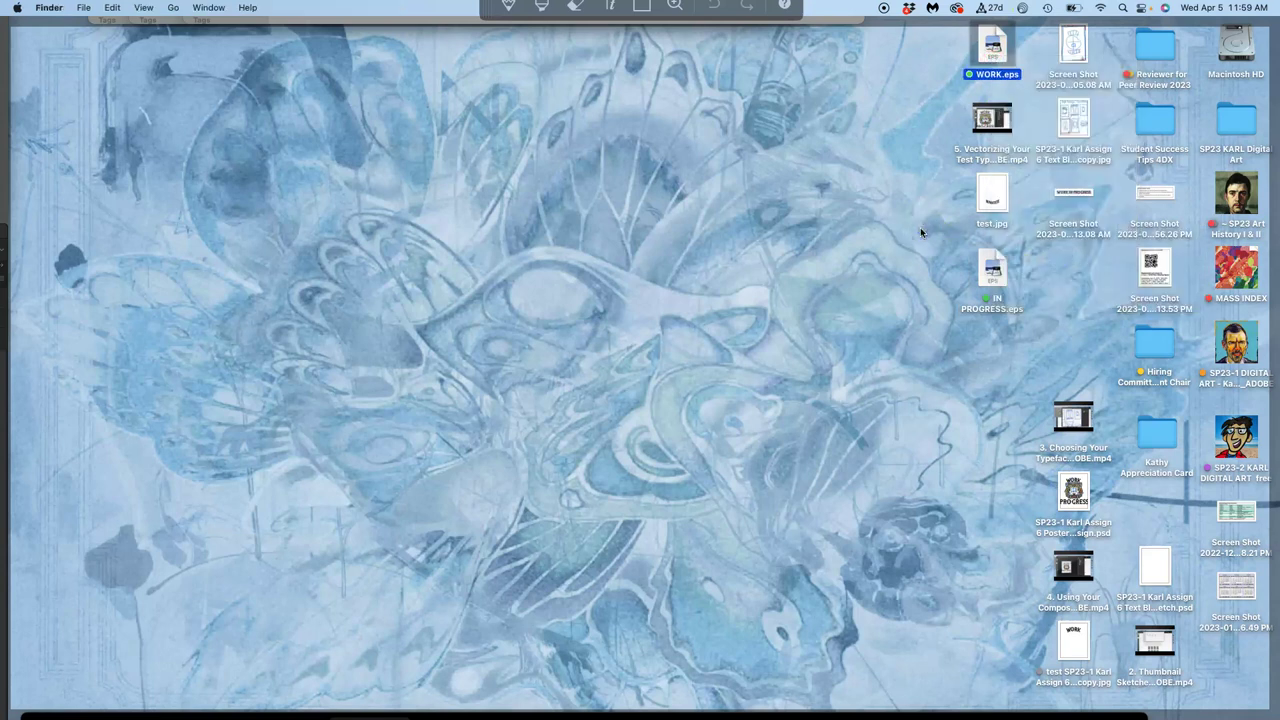
Step: Drag IN PROGRESS.eps from the desktop onto the Photoshop poster and zoom in on the placement box
{"action": "key", "text": "F11"}
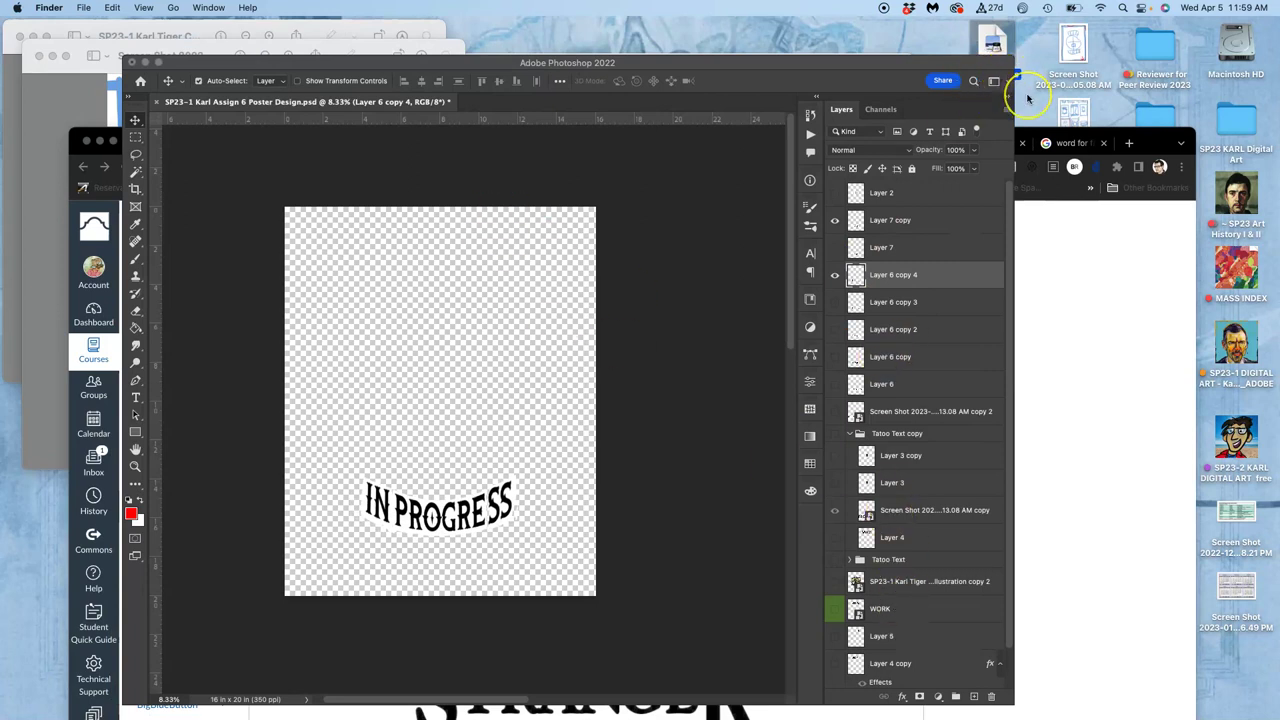
{"action": "key", "text": "F11"}
{"action": "left_click_drag", "start_coordinate": [985, 258], "coordinate": [498, 437]}
{"action": "key", "text": "F11"}
{"action": "key", "text": "super+equal"}
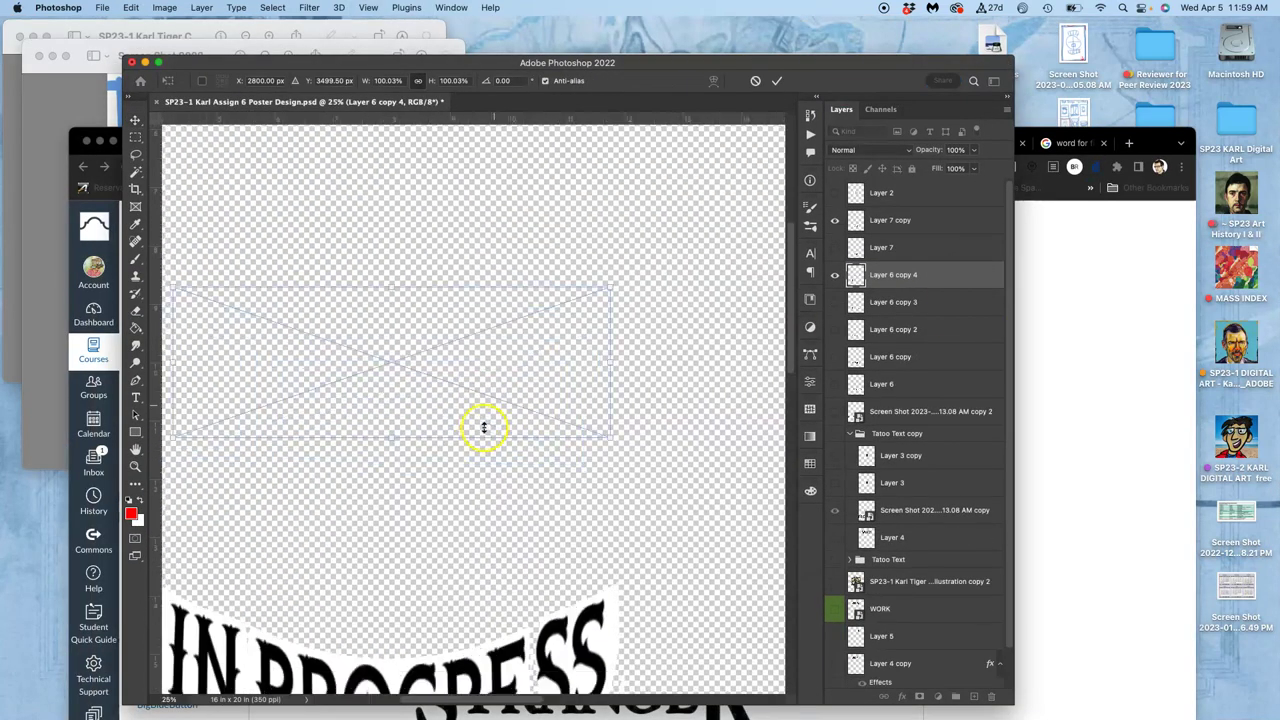